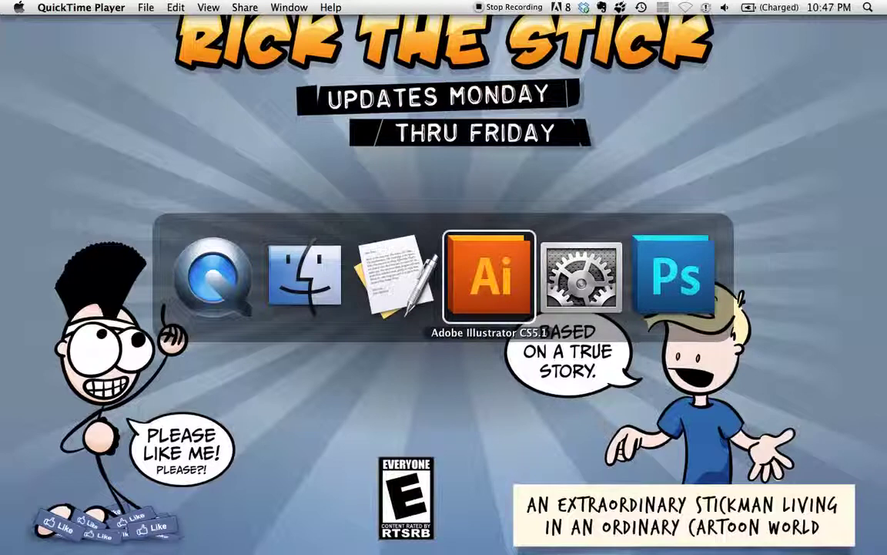
# - Switch to Adobe Illustrator, show the ink and bkg-color layers of the comic strip, and hide the sketch bkg layer
pyautogui.press('super+Tab')
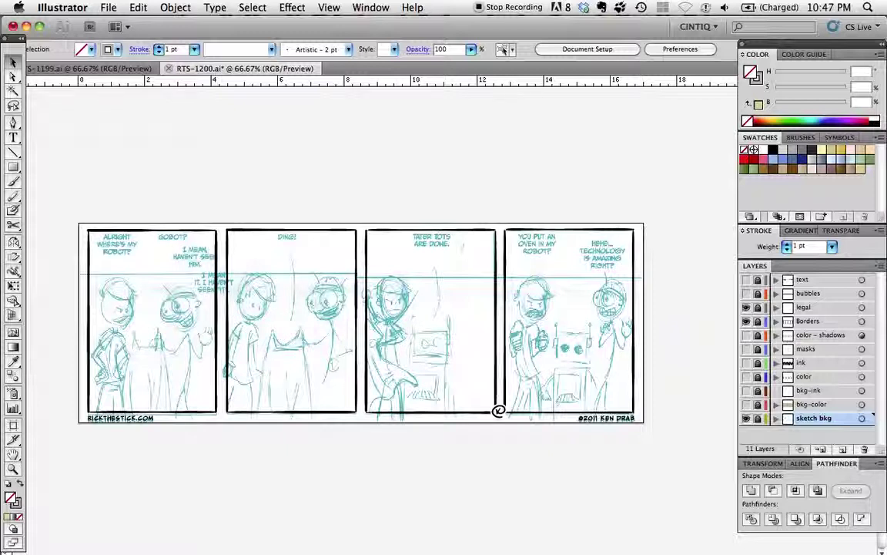
pyautogui.click(746, 362)
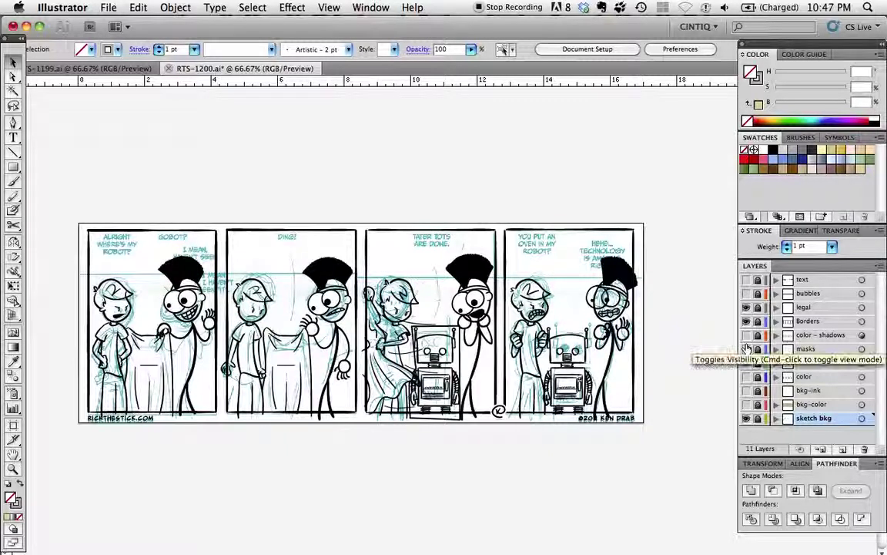
pyautogui.click(746, 417)
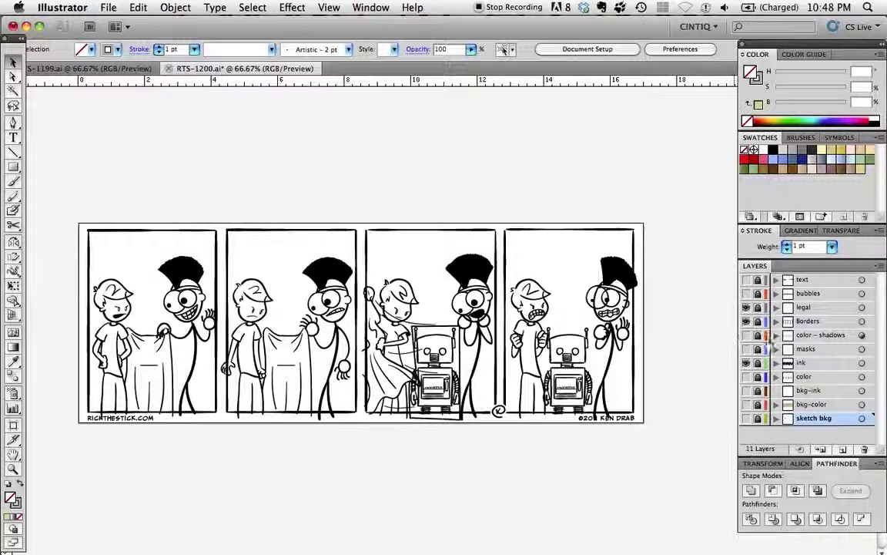
pyautogui.click(747, 404)
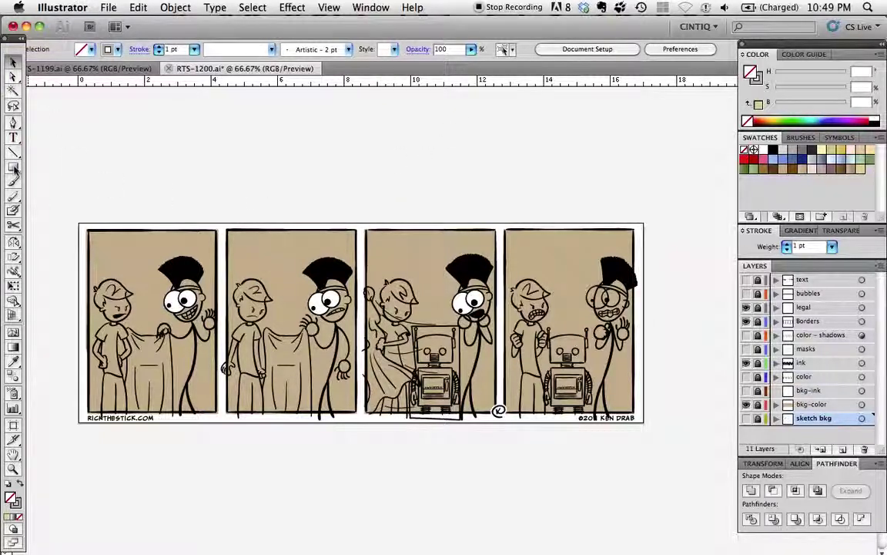
# - Select the background shadow shapes in all four panels on the bkg-color layer and set their blending mode to Multiply
pyautogui.click(812, 404)
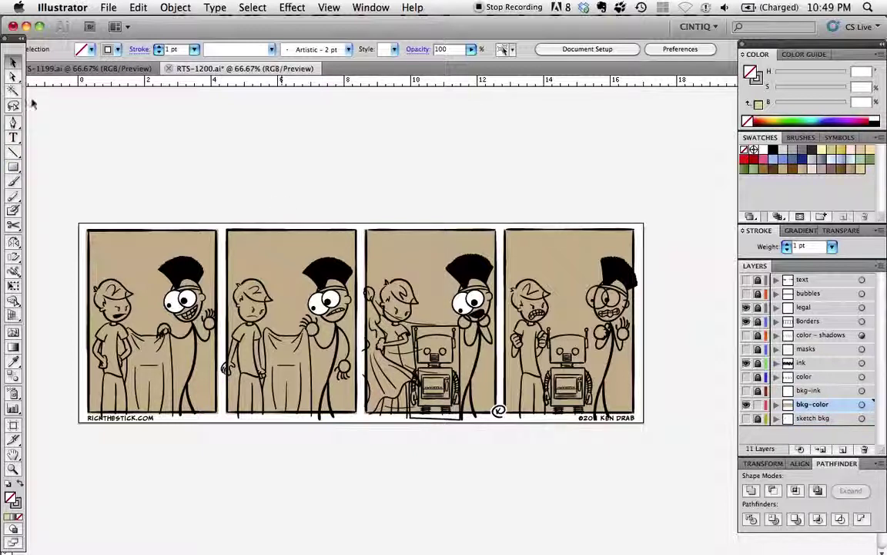
pyautogui.click(154, 231)
pyautogui.keyDown('shift'); pyautogui.click(306, 245); pyautogui.keyUp('shift')
pyautogui.keyDown('shift'); pyautogui.click(435, 248); pyautogui.keyUp('shift')
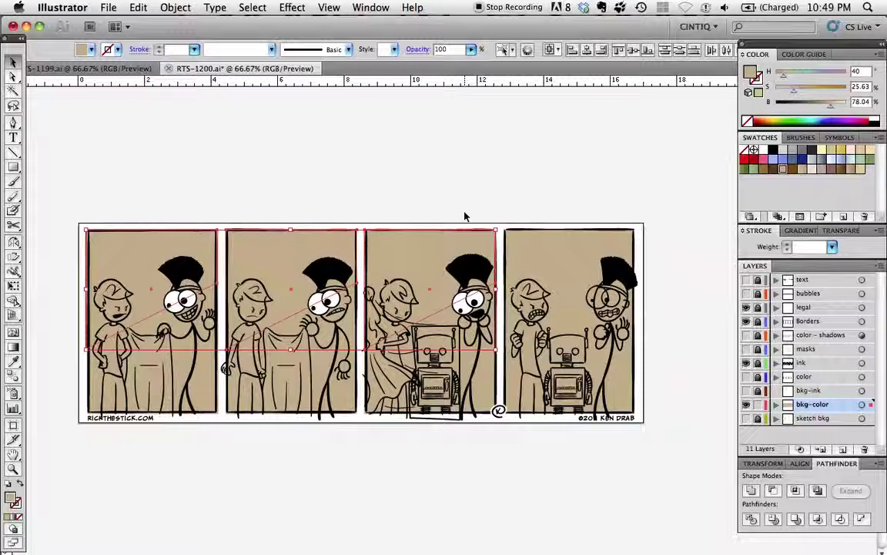
pyautogui.keyDown('shift'); pyautogui.click(566, 238); pyautogui.keyUp('shift')
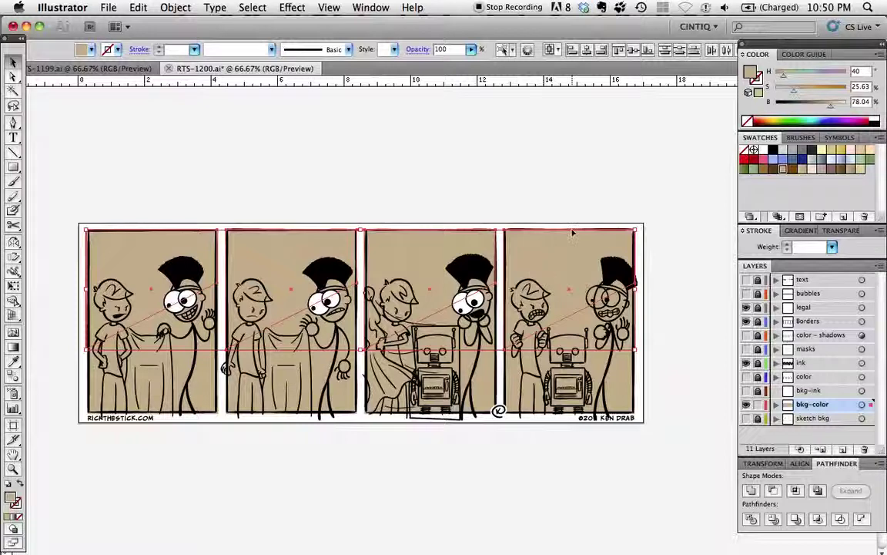
pyautogui.click(839, 230)
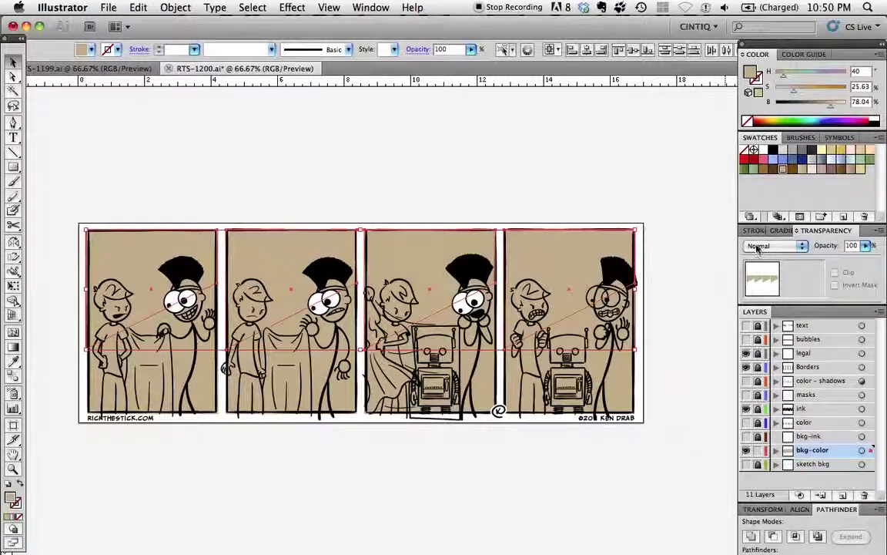
pyautogui.click(758, 245)
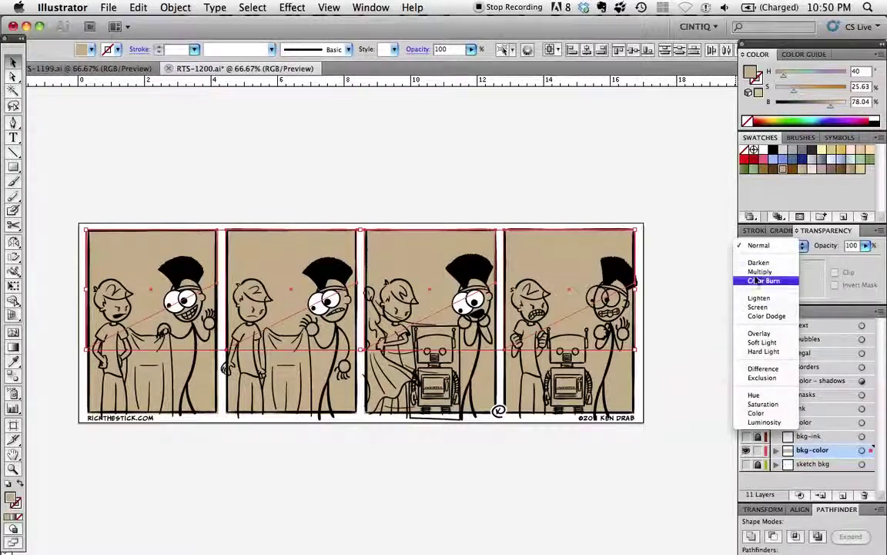
pyautogui.click(758, 272)
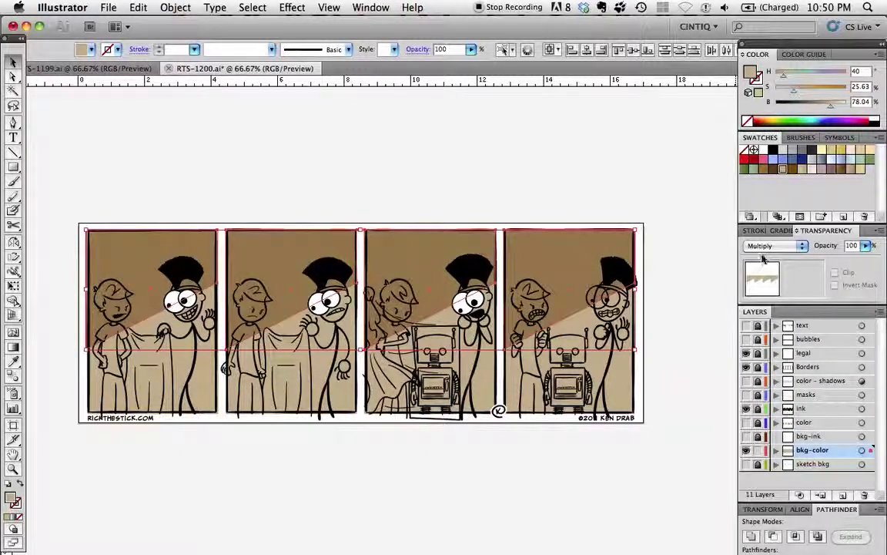
# - Set the opacity of the selected background shadow shapes to 40% and deselect them
pyautogui.click(850, 245)
pyautogui.click(843, 245)
pyautogui.press('BackSpace')
pyautogui.press('BackSpace')
pyautogui.press('BackSpace')
pyautogui.write('40')
pyautogui.press('Return')
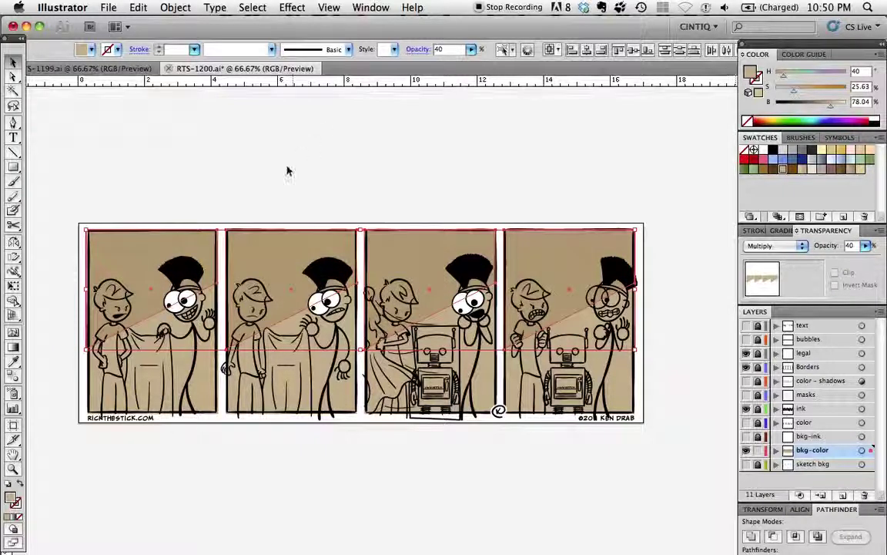
pyautogui.click(270, 185)
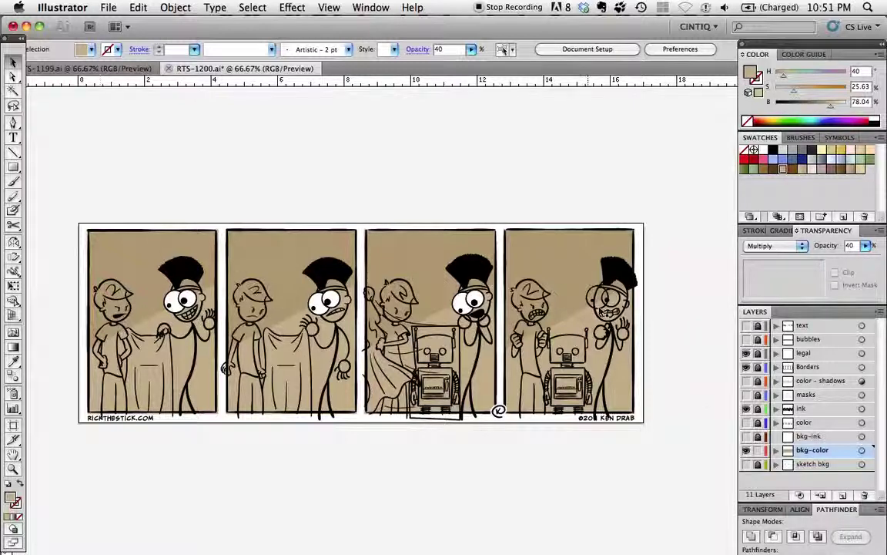
# - Preview the bubbles and text layers over the strip and hide them again
pyautogui.click(745, 339)
pyautogui.click(746, 325)
pyautogui.click(746, 325)
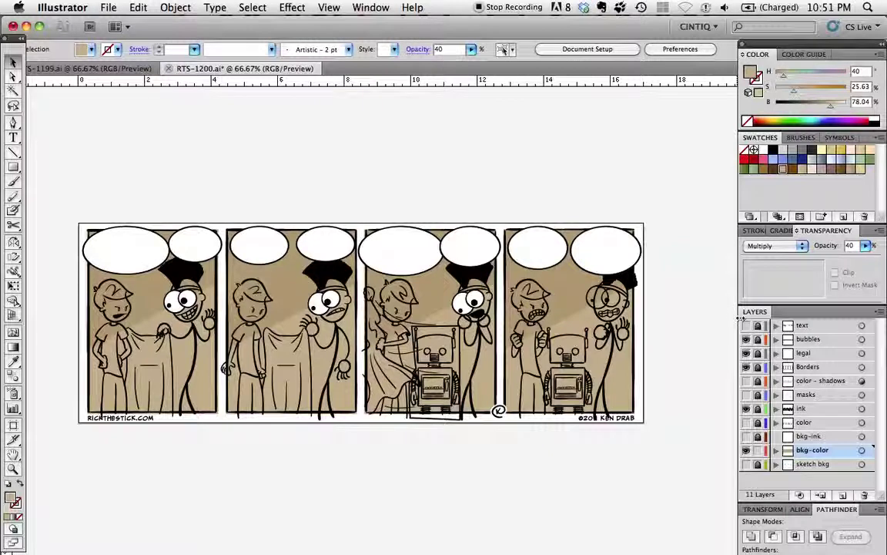
pyautogui.click(745, 339)
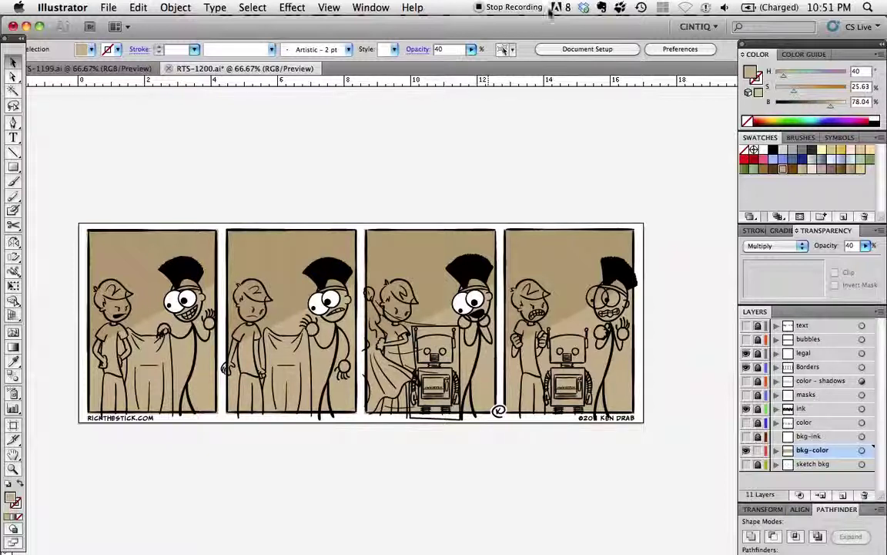
# - Lock the bkg-color layer and unlock the ink layer to work on the robot in the third panel
pyautogui.moveTo(483, 208); pyautogui.dragTo(511, 167)
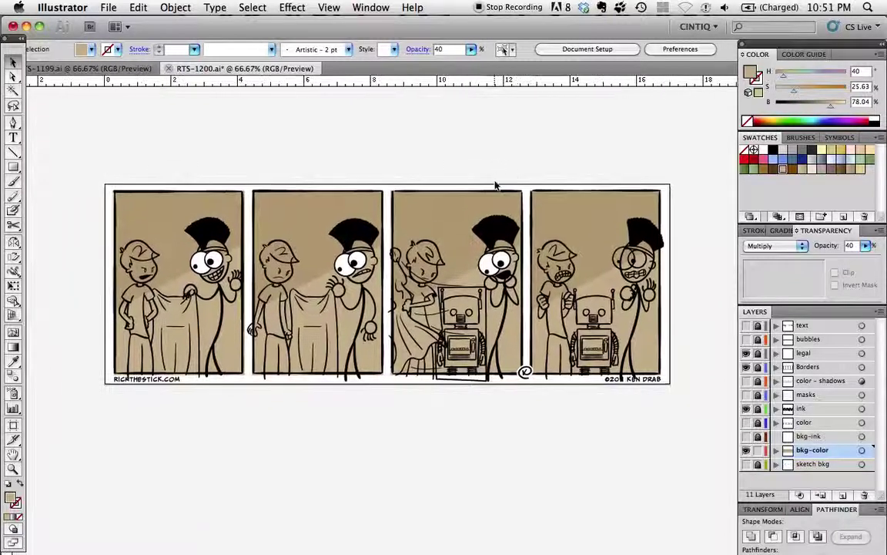
pyautogui.scroll(2, 493, 181)
pyautogui.moveTo(495, 201); pyautogui.dragTo(567, 126)
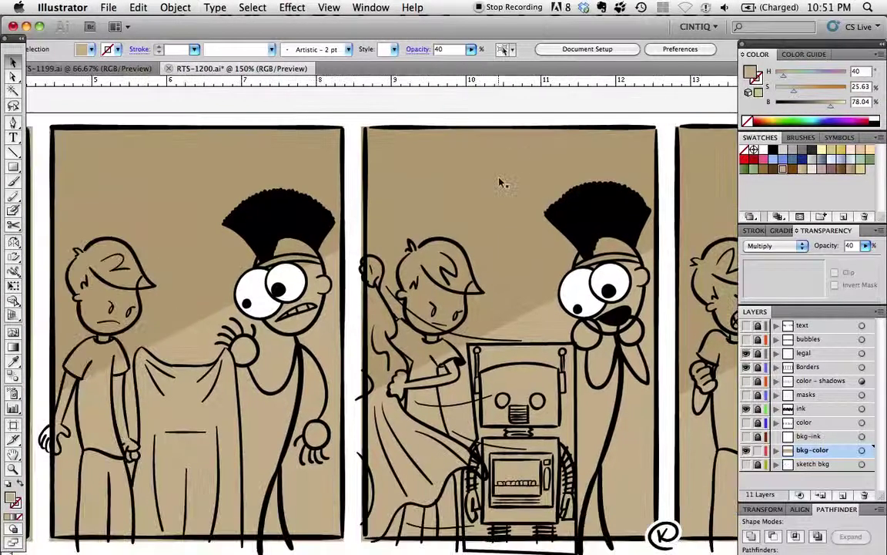
pyautogui.scroll(-1, 500, 182)
pyautogui.hscroll(-5, 460, 220)
pyautogui.scroll(1, 460, 224)
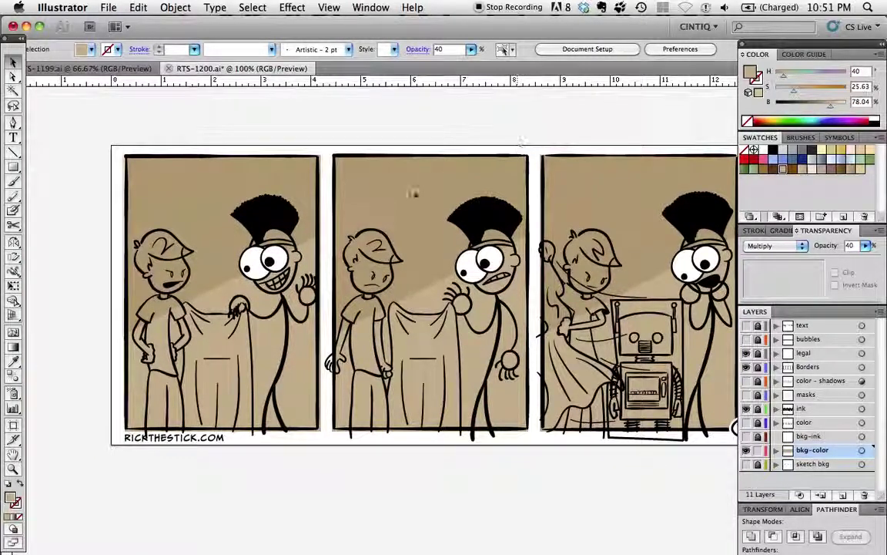
pyautogui.hscroll(5, 529, 260)
pyautogui.scroll(-1, 529, 260)
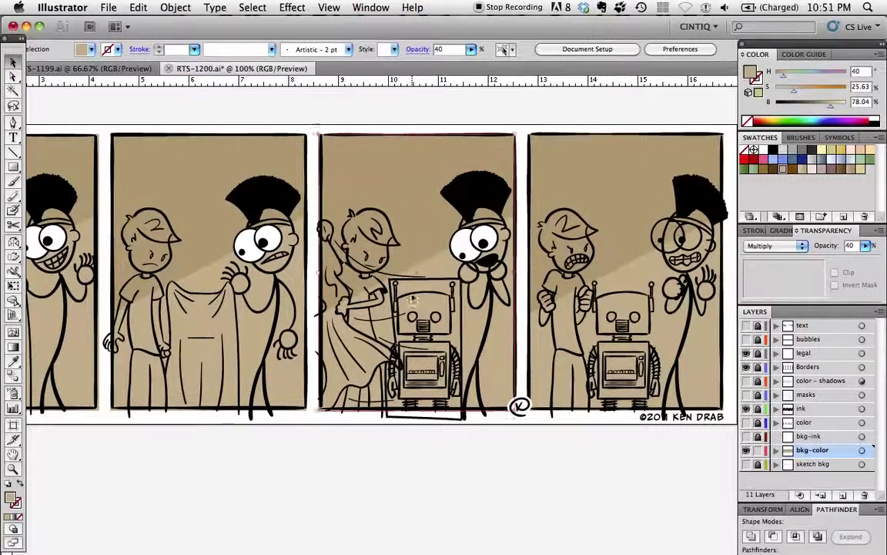
pyautogui.click(413, 299)
pyautogui.click(758, 450)
pyautogui.click(758, 436)
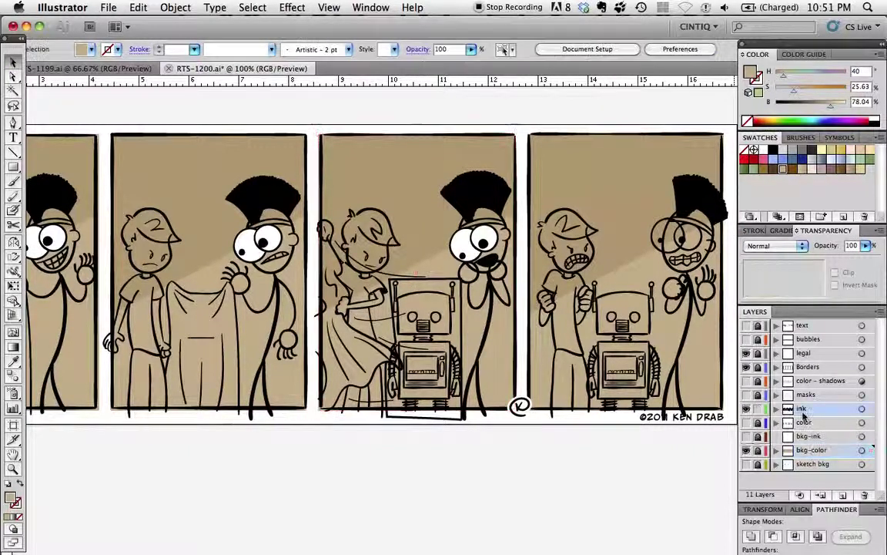
# - Temporarily hide the outline path drawn around the third panel's robot and restore it
pyautogui.click(405, 286)
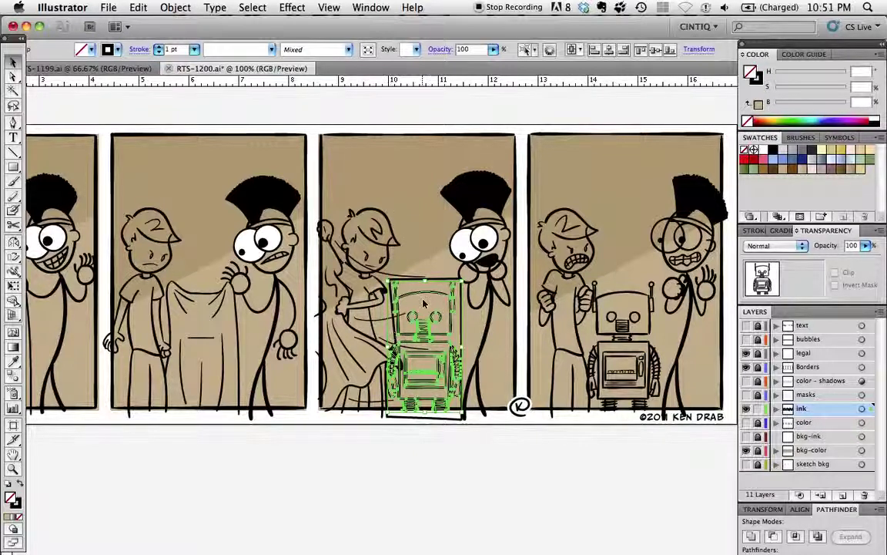
pyautogui.click(358, 418)
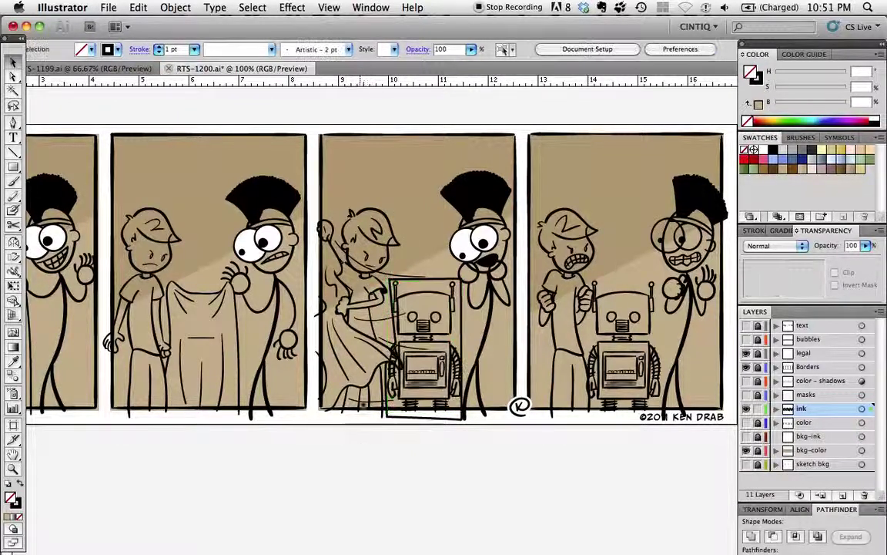
pyautogui.press('super+=')
pyautogui.press('super+=')
pyautogui.press('super+=')
pyautogui.moveTo(329, 321); pyautogui.dragTo(271, 252)
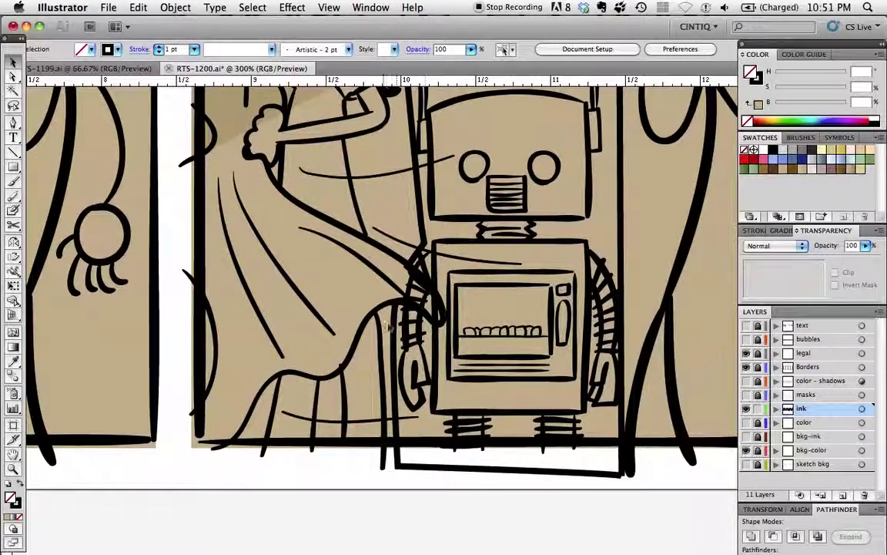
pyautogui.click(398, 343)
pyautogui.press('super+3')
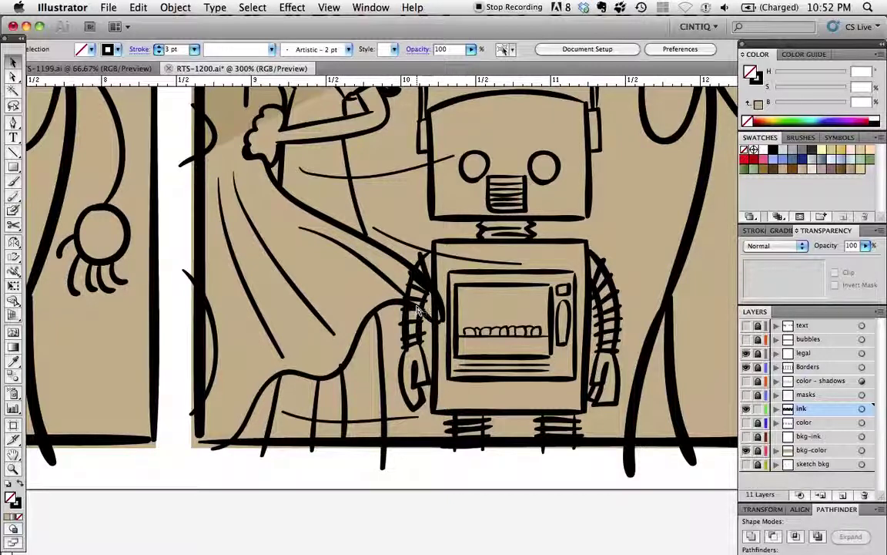
pyautogui.press('super+f')
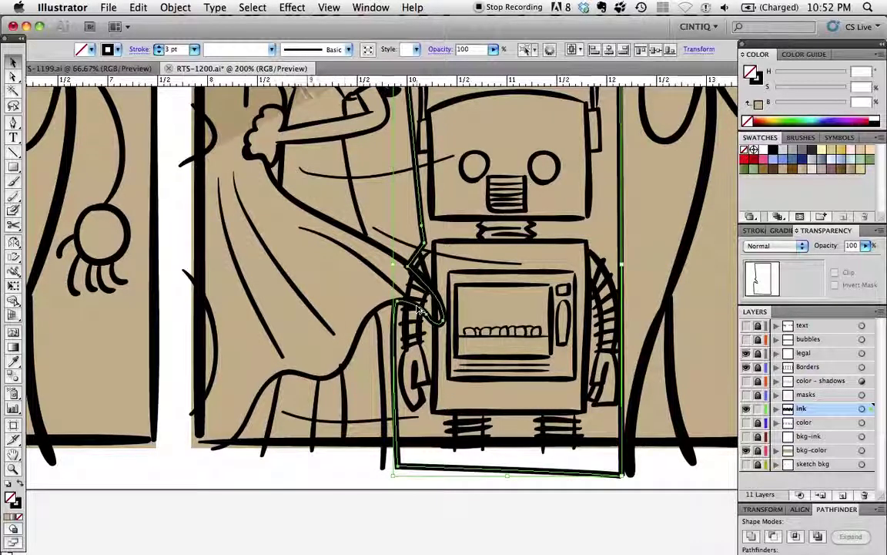
# - Bring the outline path around the third panel's robot to the front of the ink layer's stacking order
pyautogui.press('super+minus')
pyautogui.moveTo(368, 220); pyautogui.dragTo(336, 279)
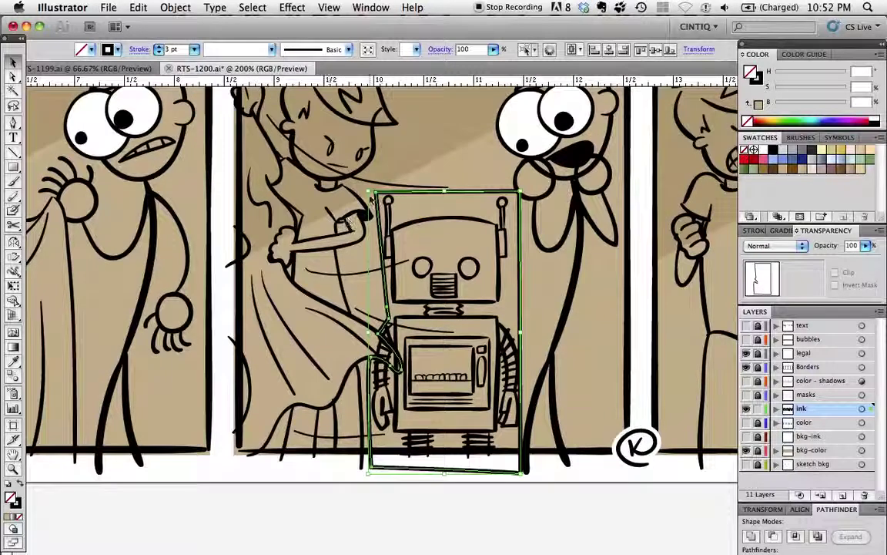
pyautogui.click(158, 7)
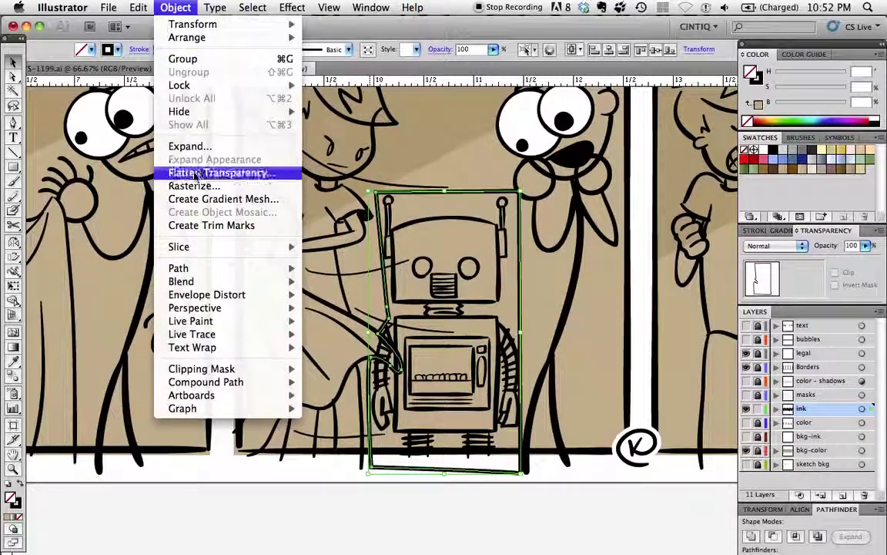
pyautogui.moveTo(193, 37)
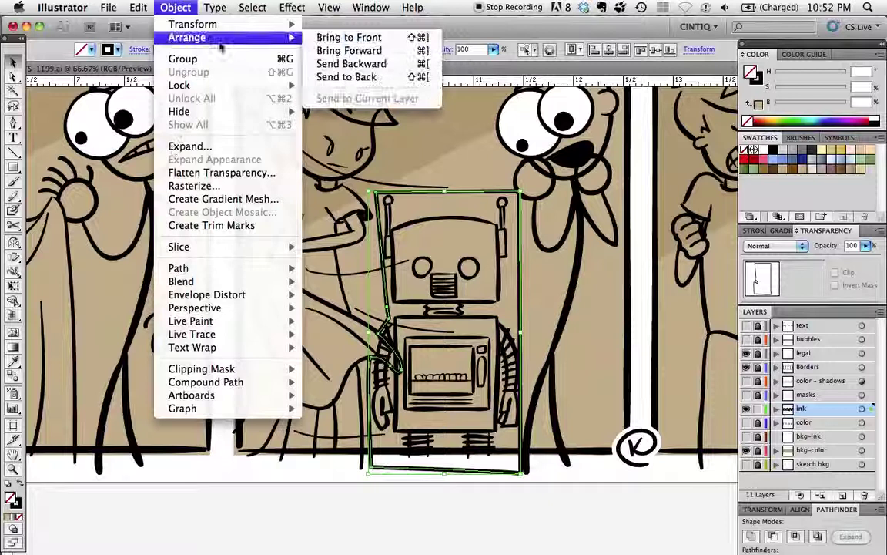
pyautogui.click(327, 35)
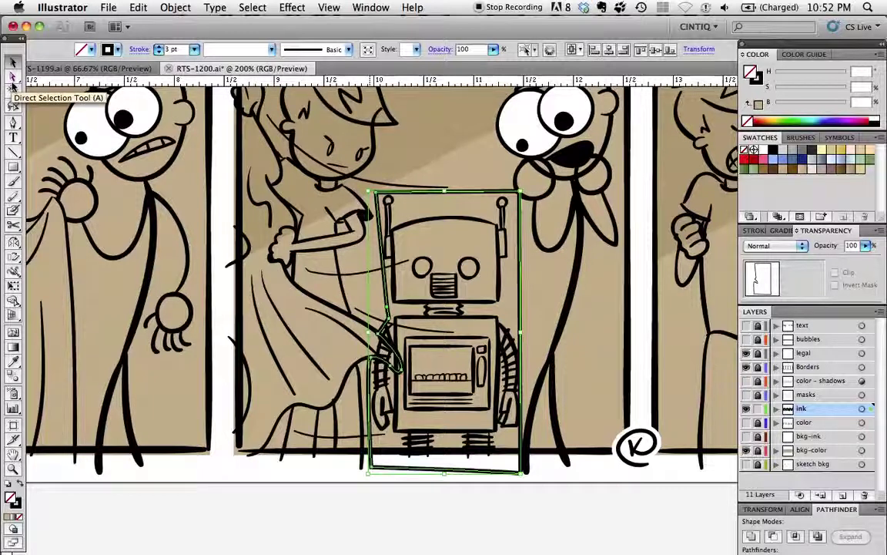
# - Select the robot artwork together with its outline path and make a clipping mask from them
pyautogui.click(429, 221)
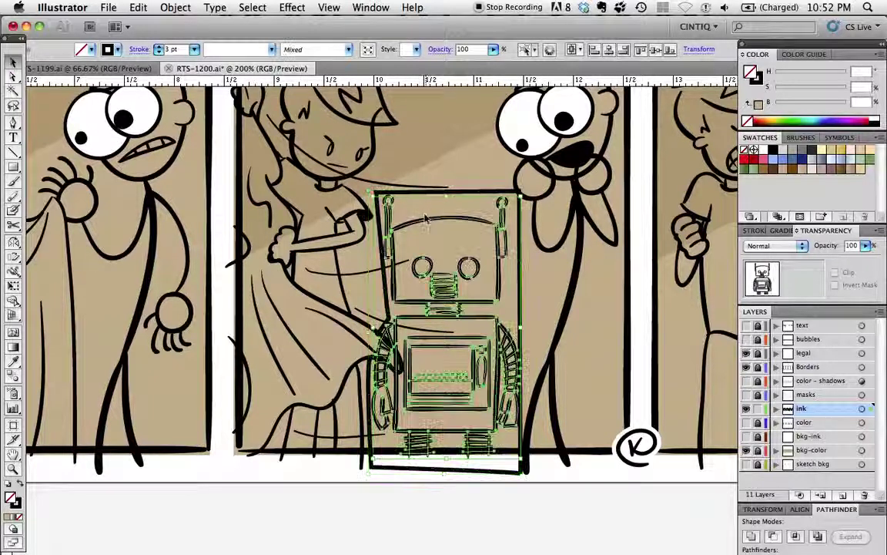
pyautogui.keyDown('shift'); pyautogui.click(462, 192); pyautogui.keyUp('shift')
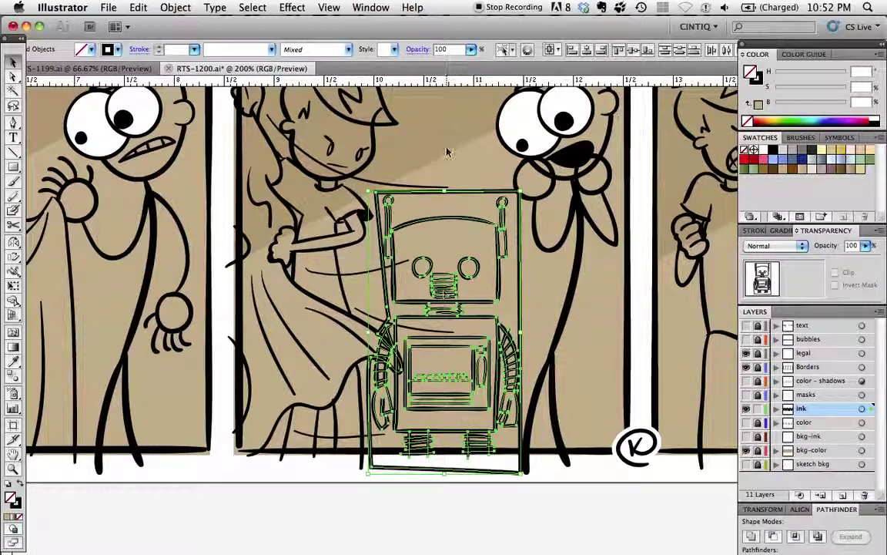
pyautogui.click(175, 8)
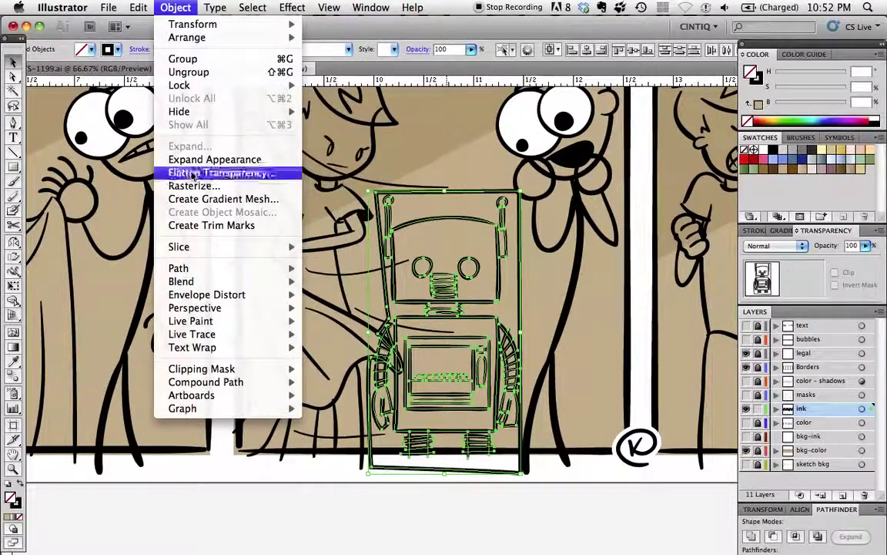
pyautogui.moveTo(183, 369)
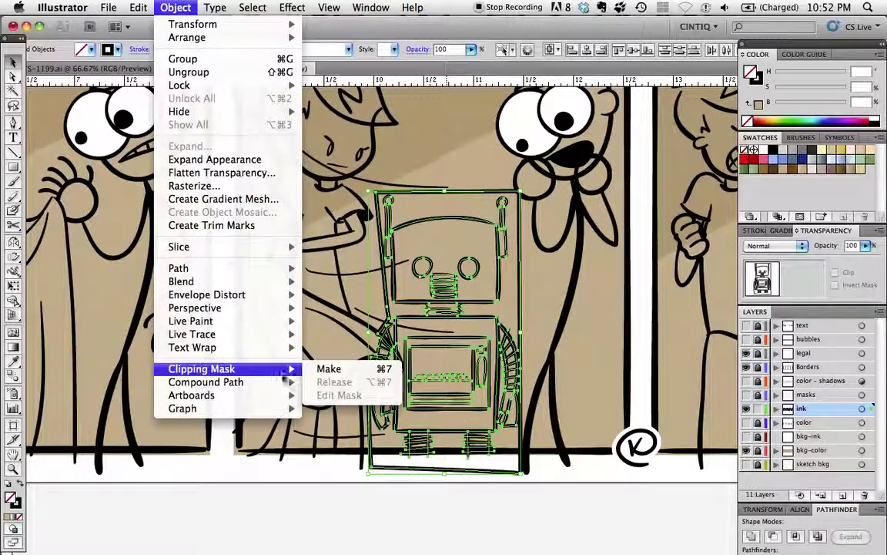
pyautogui.click(329, 369)
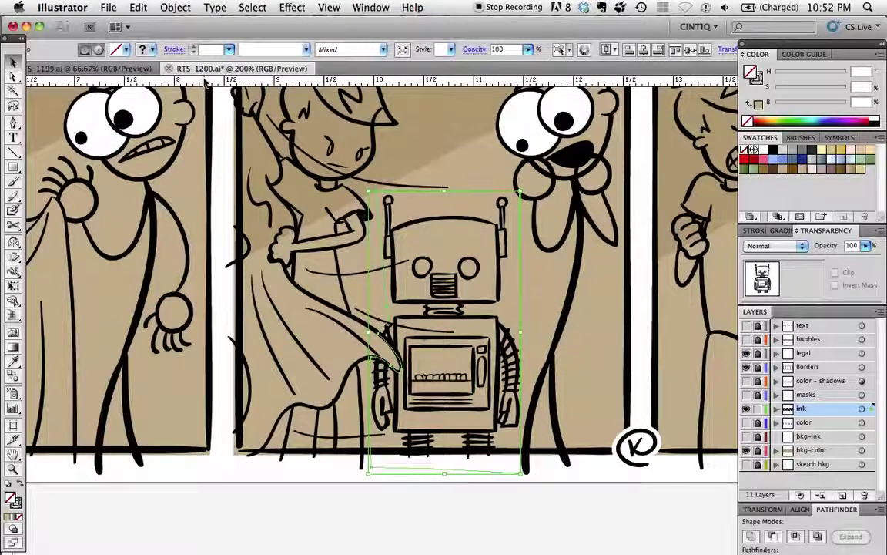
pyautogui.click(176, 7)
pyautogui.moveTo(201, 369)
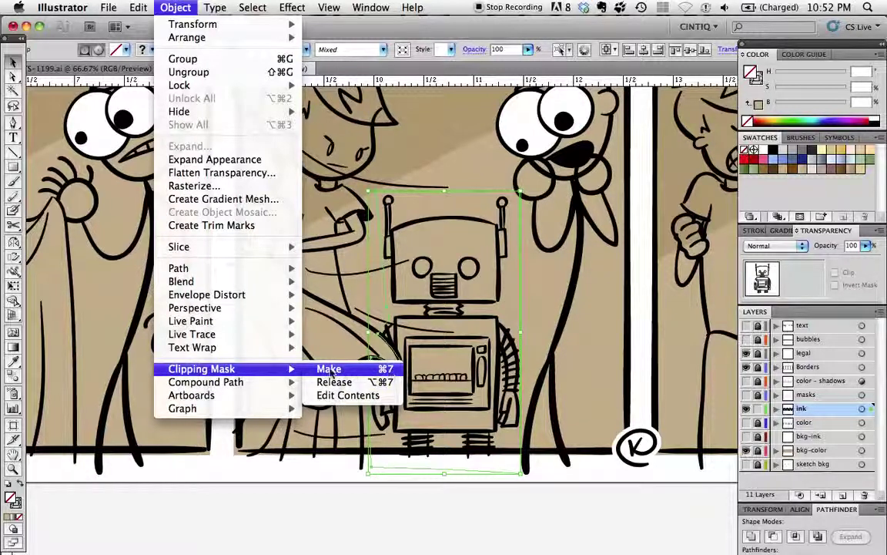
pyautogui.click(339, 370)
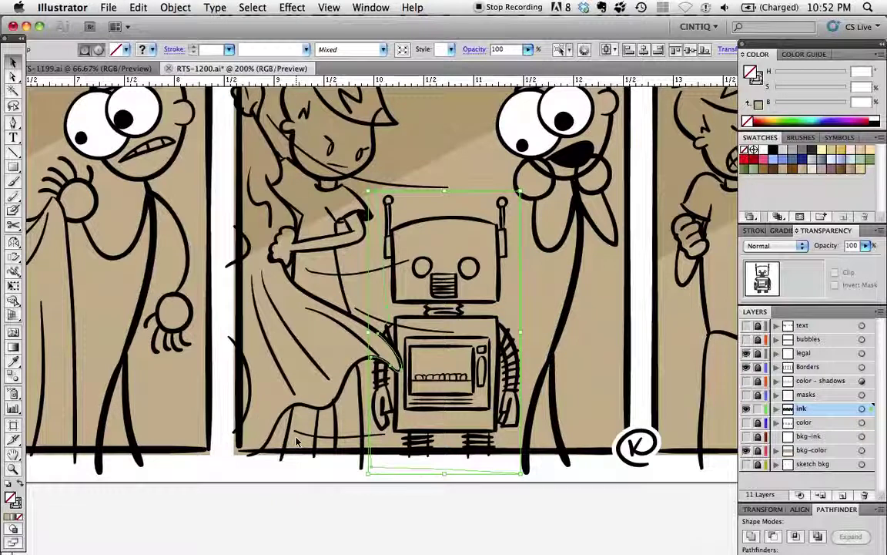
# - Deselect the clipped robot and examine how the robot artwork sits against the characters in the third and fourth panels
pyautogui.click(221, 168)
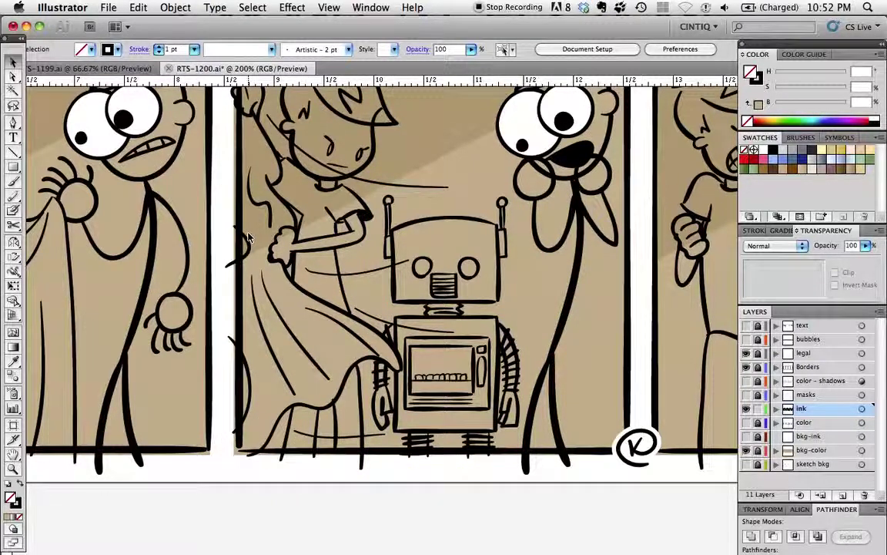
pyautogui.scroll(-1, 248, 238)
pyautogui.moveTo(323, 312); pyautogui.dragTo(293, 330)
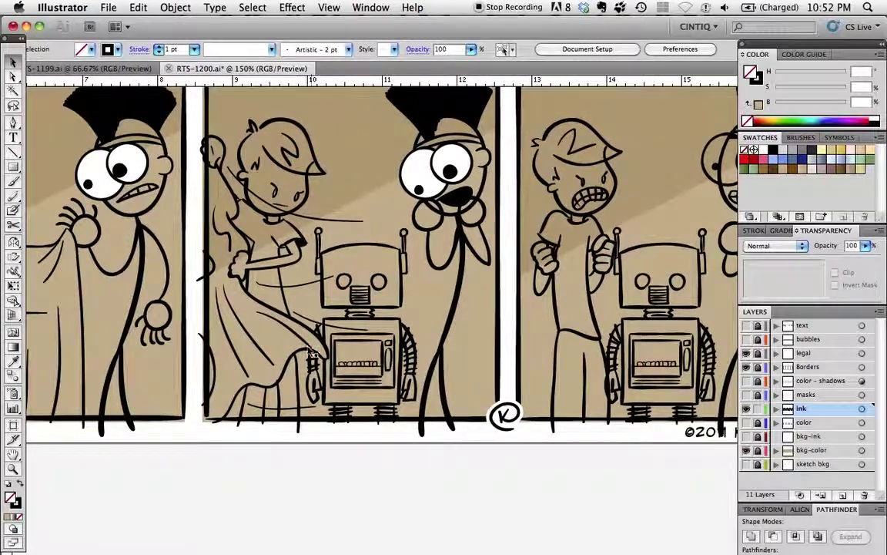
pyautogui.keyDown('super'); pyautogui.click(293, 330); pyautogui.keyUp('super')
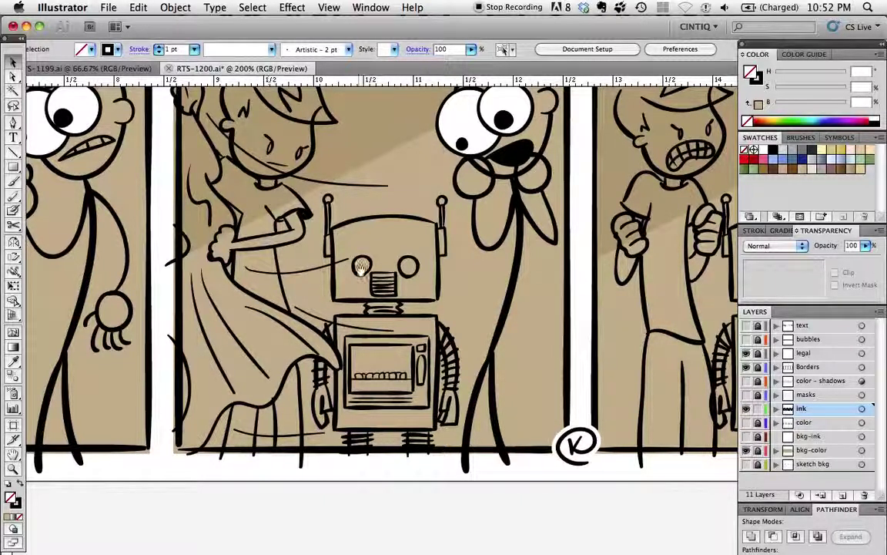
pyautogui.hscroll(3, 319, 264)
pyautogui.scroll(-1, 319, 265)
pyautogui.hscroll(-4, 324, 266)
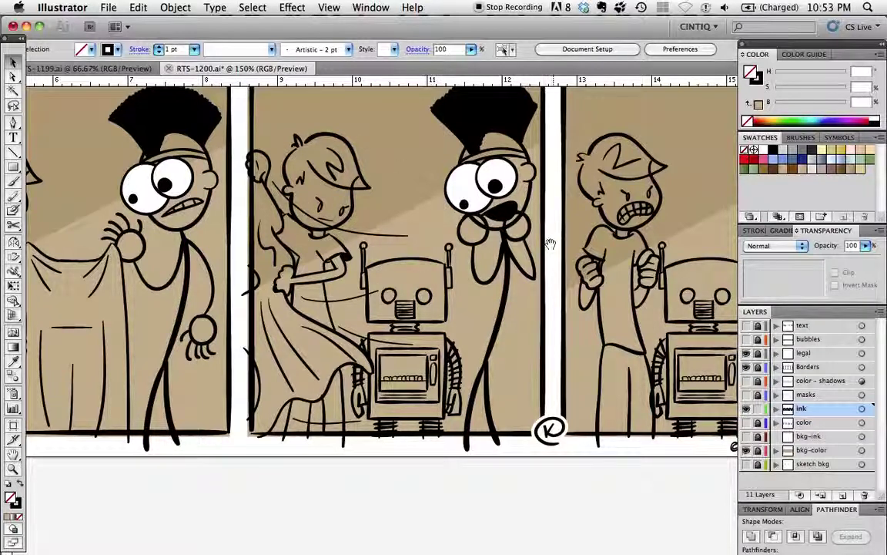
pyautogui.hscroll(5, 499, 213)
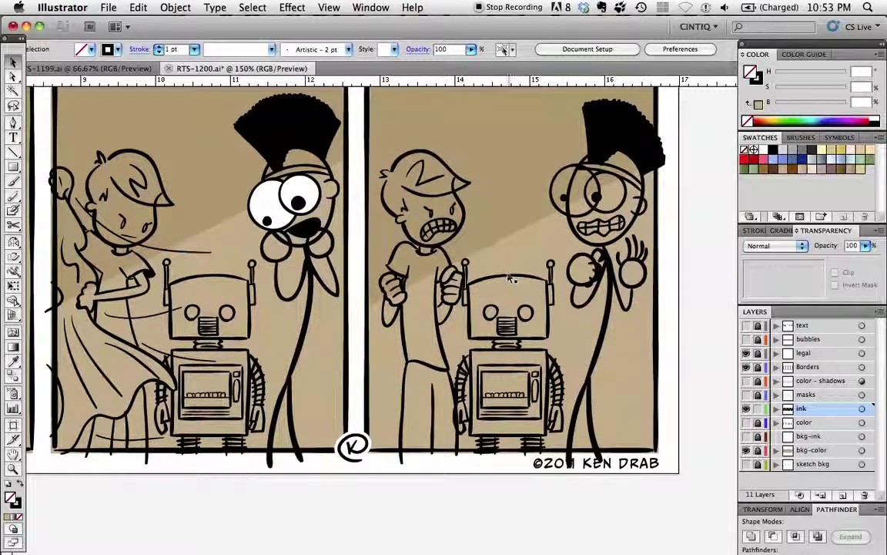
pyautogui.click(512, 277)
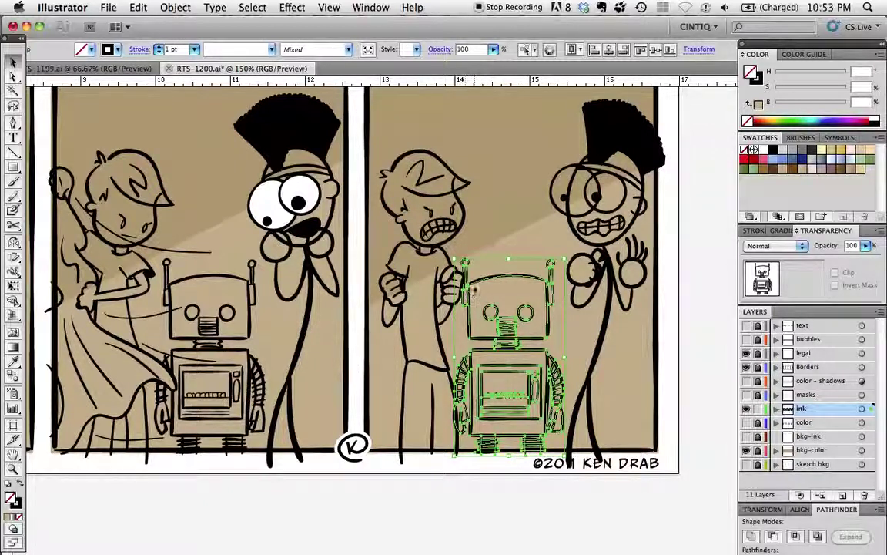
pyautogui.moveTo(487, 281)
pyautogui.mouseDown()
pyautogui.moveTo(570, 277)
pyautogui.moveTo(364, 265)
pyautogui.moveTo(484, 273)
pyautogui.mouseUp()
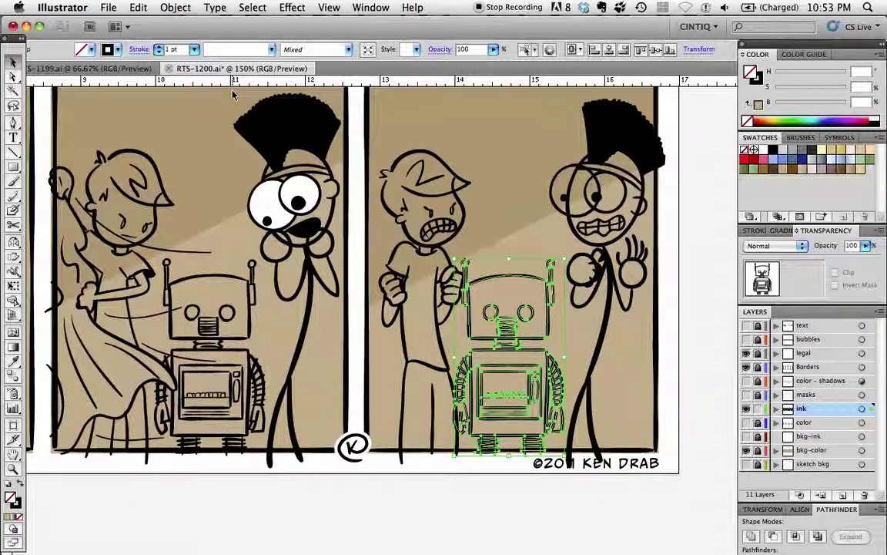
pyautogui.click(686, 177)
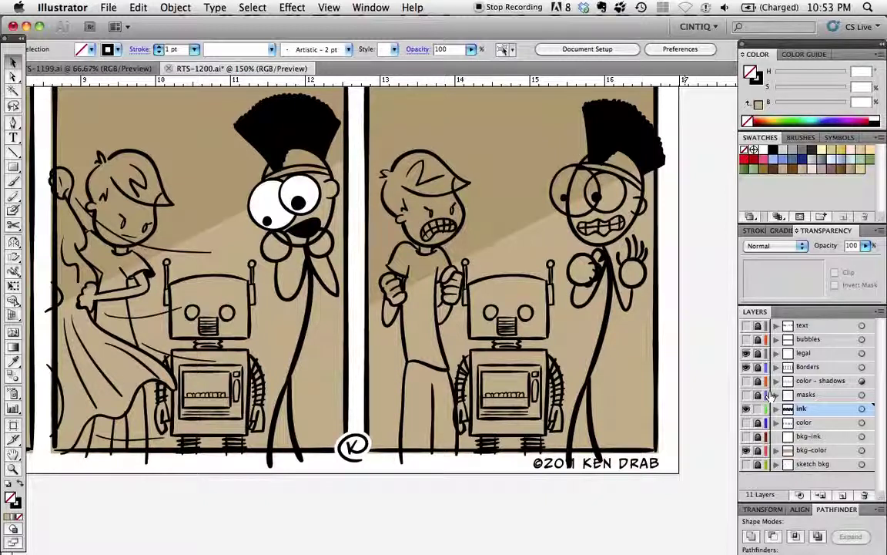
# - Make the color layer visible beneath the ink artwork
pyautogui.click(747, 422)
pyautogui.moveTo(230, 240); pyautogui.dragTo(548, 258)
pyautogui.moveTo(109, 211); pyautogui.dragTo(148, 222)
pyautogui.moveTo(522, 234); pyautogui.dragTo(164, 234)
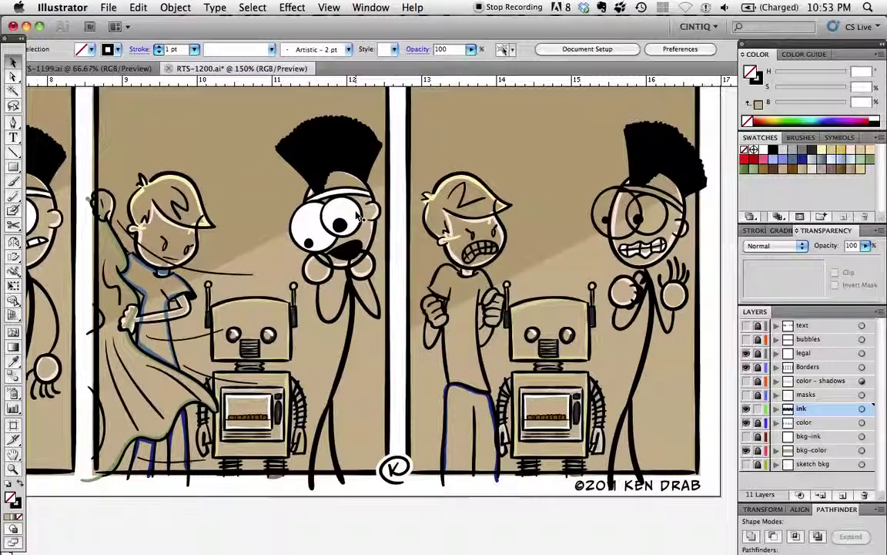
# - Choose the Paintbrush tool and unlock the color layer as the active layer for painting
pyautogui.click(13, 181)
pyautogui.keyDown('super'); pyautogui.click(301, 250); pyautogui.keyUp('super')
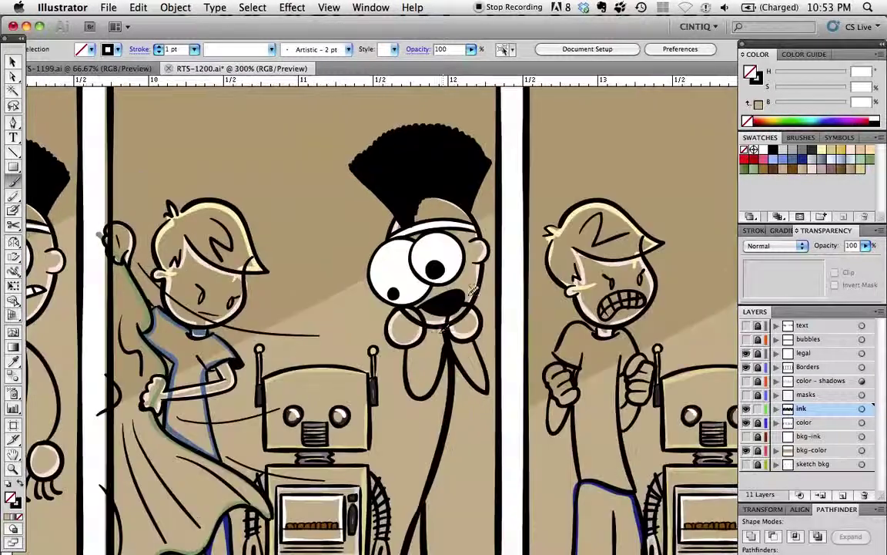
pyautogui.keyDown('super'); pyautogui.click(400, 316); pyautogui.keyUp('super')
pyautogui.moveTo(410, 327); pyautogui.dragTo(195, 212)
pyautogui.moveTo(308, 250); pyautogui.dragTo(213, 228)
pyautogui.keyDown('alt'); pyautogui.keyDown('super'); pyautogui.click(147, 229); pyautogui.keyUp('super'); pyautogui.keyUp('alt')
pyautogui.moveTo(93, 217); pyautogui.dragTo(367, 228)
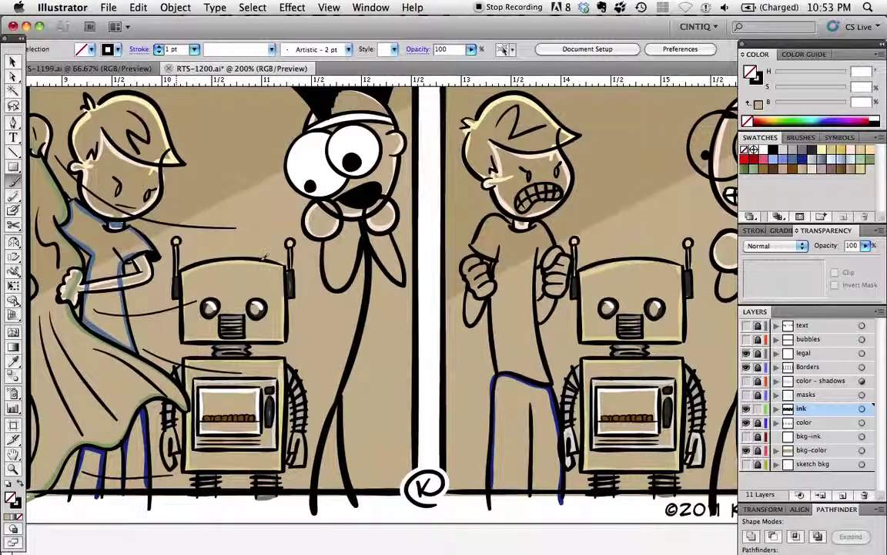
pyautogui.click(759, 423)
pyautogui.click(804, 422)
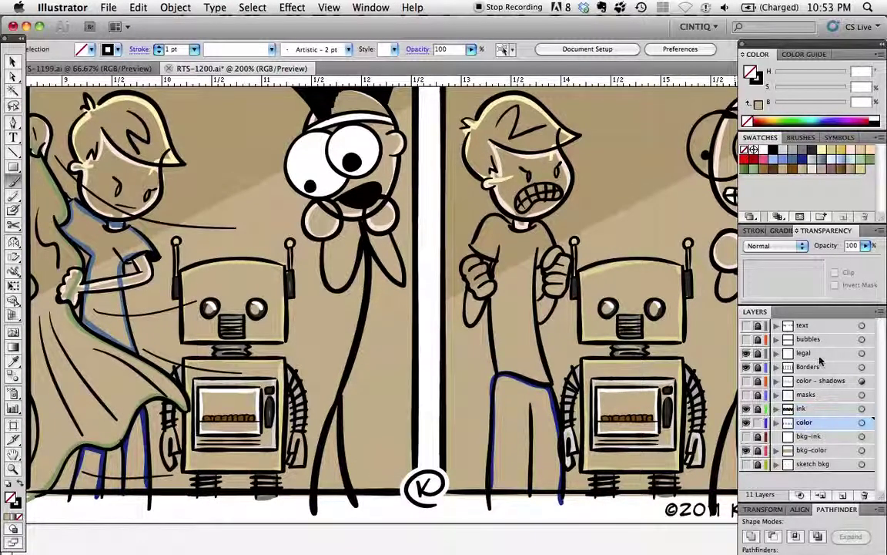
# - Pick up the blue stroke of the boy's shirt in the third panel and paint the shirt outline on the fourth panel's boy
pyautogui.click(140, 239)
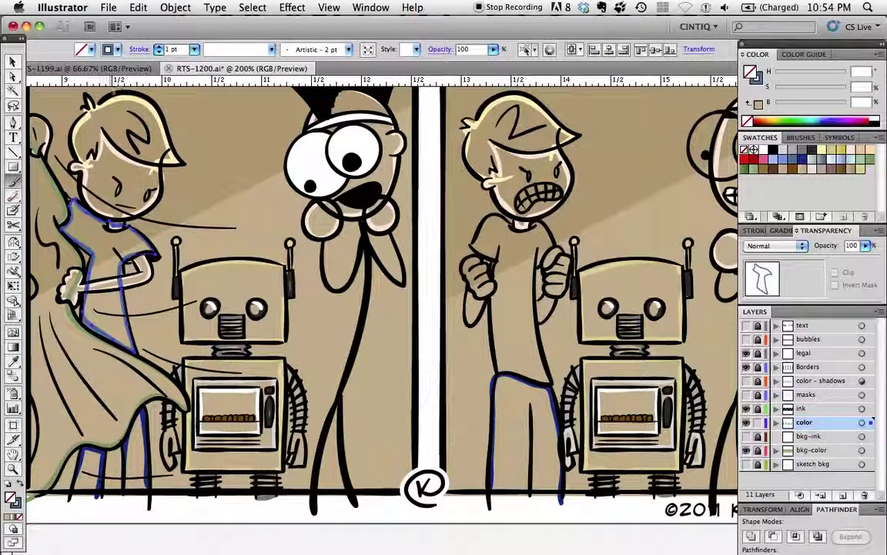
pyautogui.moveTo(497, 218)
pyautogui.mouseDown()
pyautogui.moveTo(485, 220)
pyautogui.moveTo(472, 247)
pyautogui.moveTo(495, 264)
pyautogui.mouseUp()
pyautogui.moveTo(473, 231)
pyautogui.mouseDown()
pyautogui.moveTo(497, 268)
pyautogui.moveTo(491, 316)
pyautogui.moveTo(517, 378)
pyautogui.mouseUp()
pyautogui.moveTo(499, 336)
pyautogui.mouseDown()
pyautogui.moveTo(483, 285)
pyautogui.moveTo(482, 231)
pyautogui.mouseUp()
pyautogui.moveTo(539, 259)
pyautogui.mouseDown()
pyautogui.moveTo(554, 243)
pyautogui.moveTo(501, 218)
pyautogui.mouseUp()
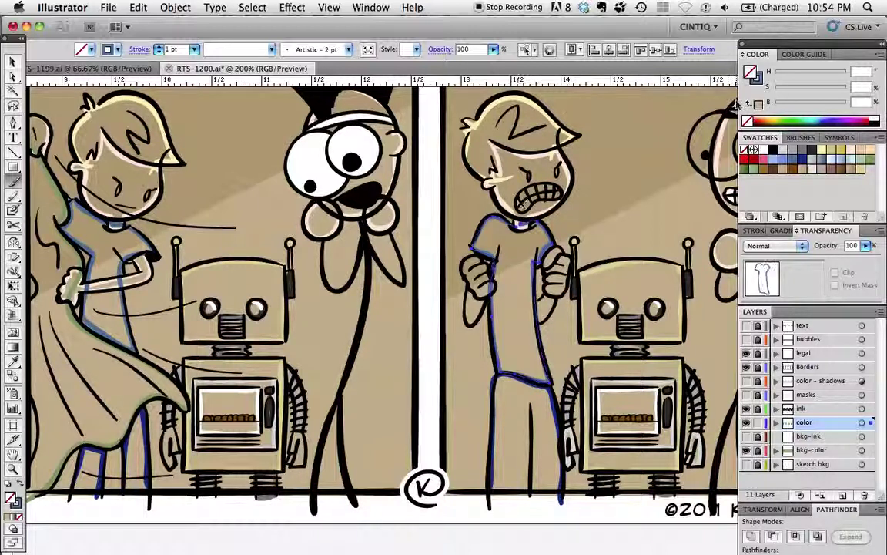
pyautogui.keyDown('super'); pyautogui.click(429, 285); pyautogui.keyUp('super')
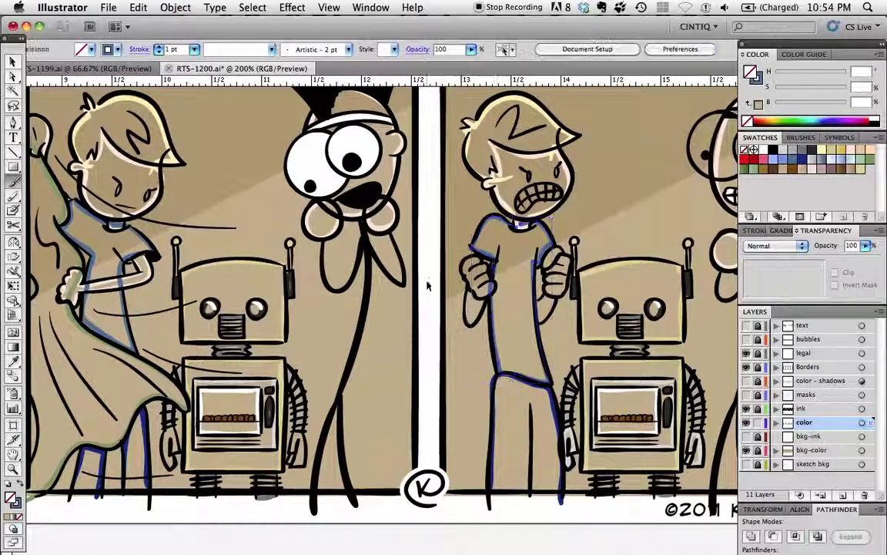
# - Pick up the skin-colored stroke of the fourth panel boy's face and paint outlines along both of his arms and fists
pyautogui.keyDown('super'); pyautogui.click(498, 160); pyautogui.keyUp('super')
pyautogui.moveTo(475, 258)
pyautogui.mouseDown()
pyautogui.moveTo(463, 268)
pyautogui.moveTo(468, 324)
pyautogui.mouseUp()
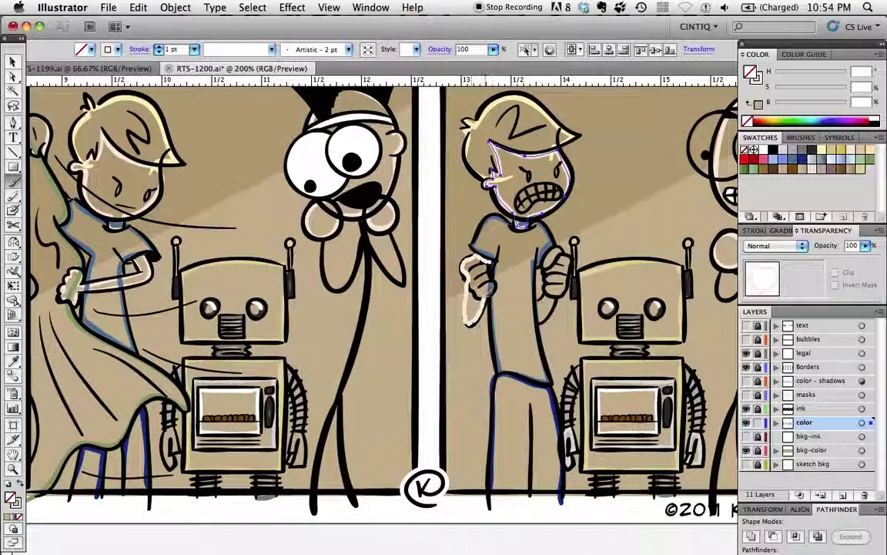
pyautogui.moveTo(491, 293); pyautogui.dragTo(492, 261)
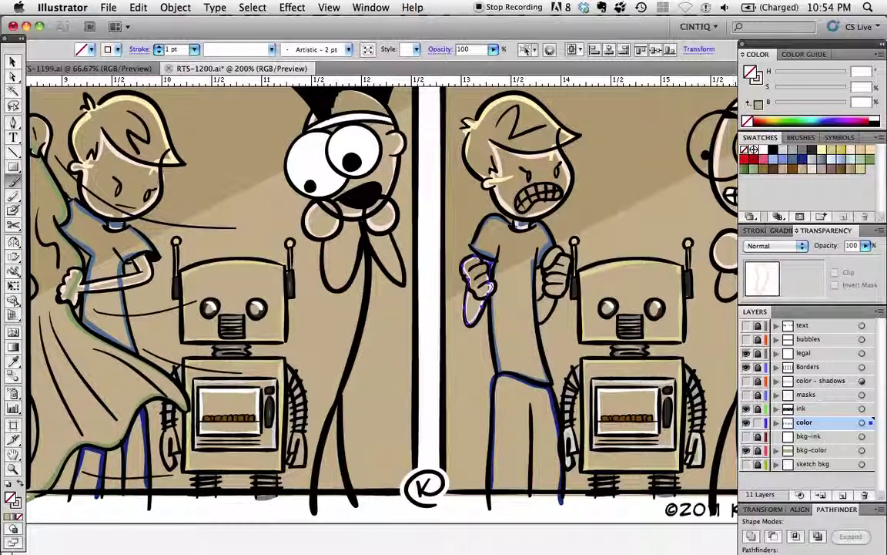
pyautogui.moveTo(567, 243)
pyautogui.mouseDown()
pyautogui.moveTo(544, 260)
pyautogui.moveTo(538, 311)
pyautogui.moveTo(552, 312)
pyautogui.moveTo(558, 295)
pyautogui.moveTo(568, 257)
pyautogui.moveTo(560, 245)
pyautogui.mouseUp()
pyautogui.moveTo(436, 302)
pyautogui.mouseDown()
pyautogui.moveTo(339, 265)
pyautogui.moveTo(255, 274)
pyautogui.moveTo(308, 286)
pyautogui.moveTo(177, 317)
pyautogui.mouseUp()
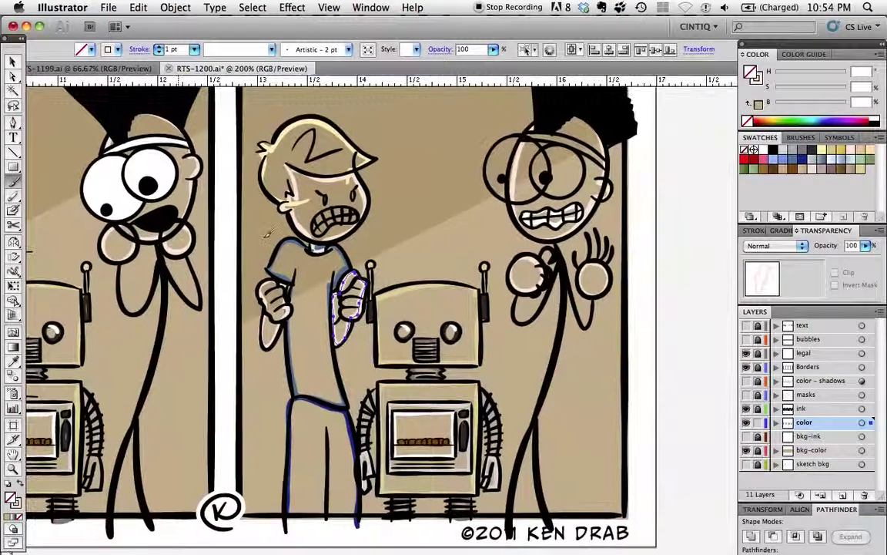
# - Unlock the ink layer and fill the two eye circles of the fourth panel's mohawked character with white
pyautogui.press('super')
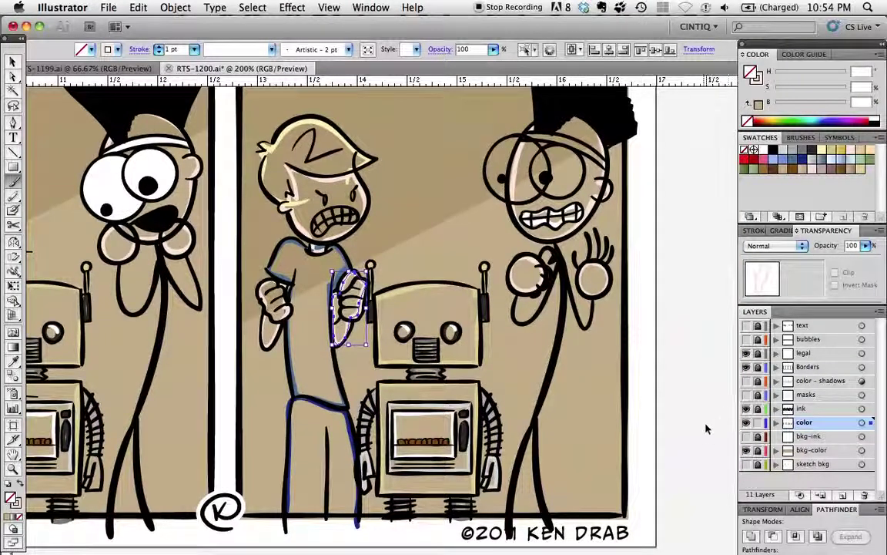
pyautogui.hotkey('ctrl', 'shift', 'b')
pyautogui.click(804, 410)
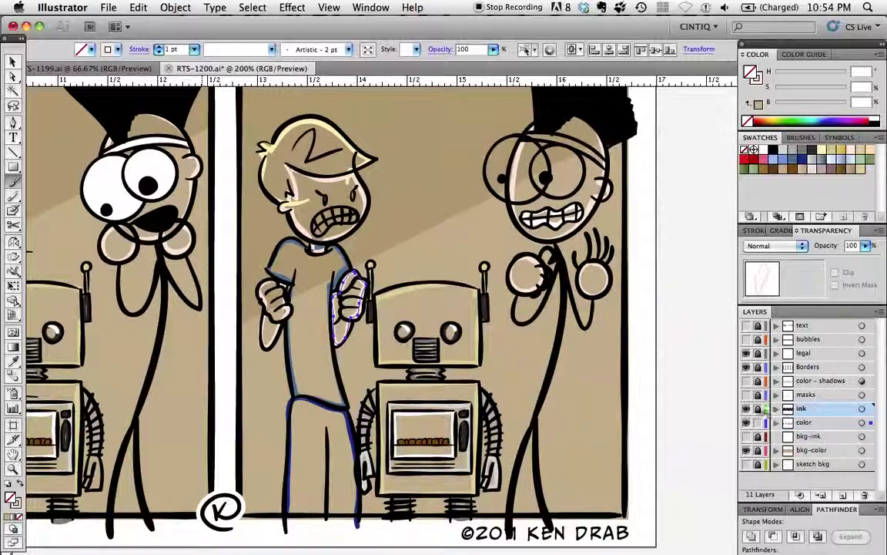
pyautogui.hotkey('ctrl', 'shift', 'b')
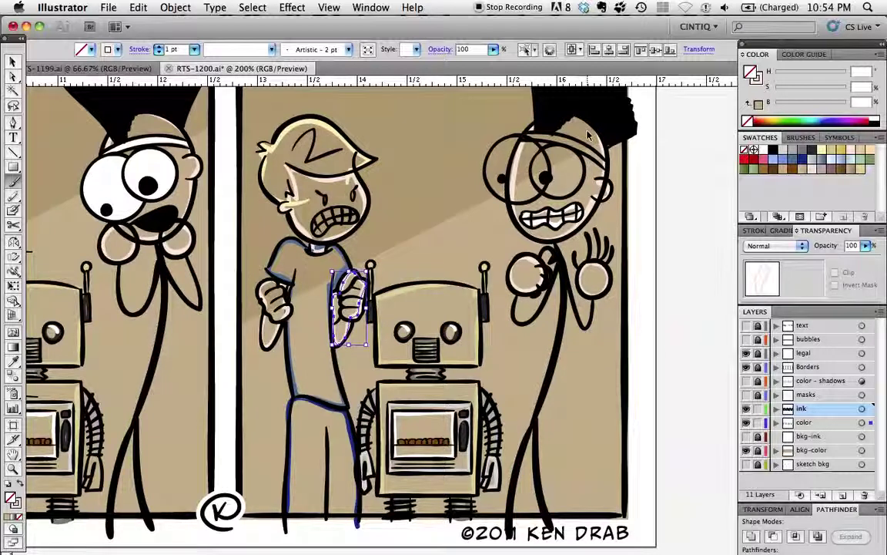
pyautogui.click(537, 165)
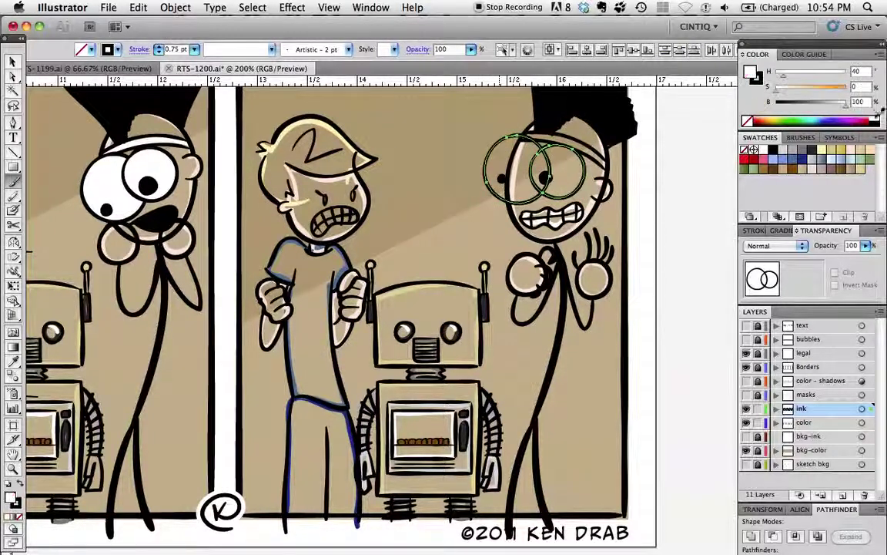
pyautogui.click(875, 114)
pyautogui.click(686, 250)
# - Select all color-layer outlines sharing the boy's face stroke color and fill them with that same skin tone
pyautogui.click(813, 423)
pyautogui.moveTo(209, 257); pyautogui.dragTo(408, 261)
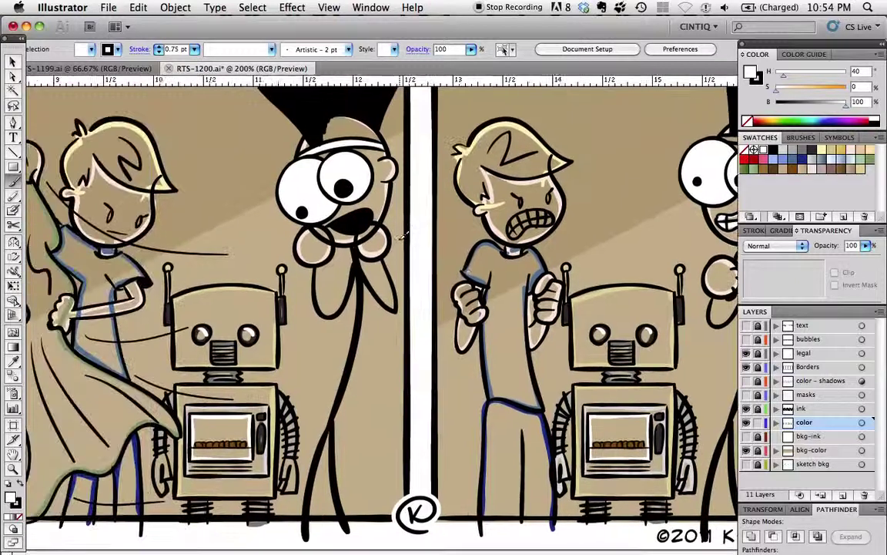
pyautogui.press('super+minus')
pyautogui.moveTo(221, 260); pyautogui.dragTo(189, 242)
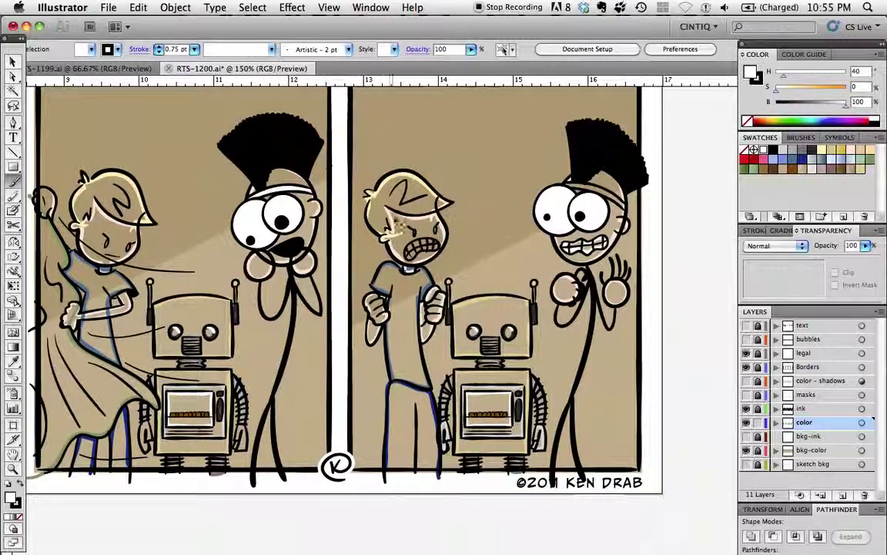
pyautogui.keyDown('super'); pyautogui.click(396, 256); pyautogui.keyUp('super')
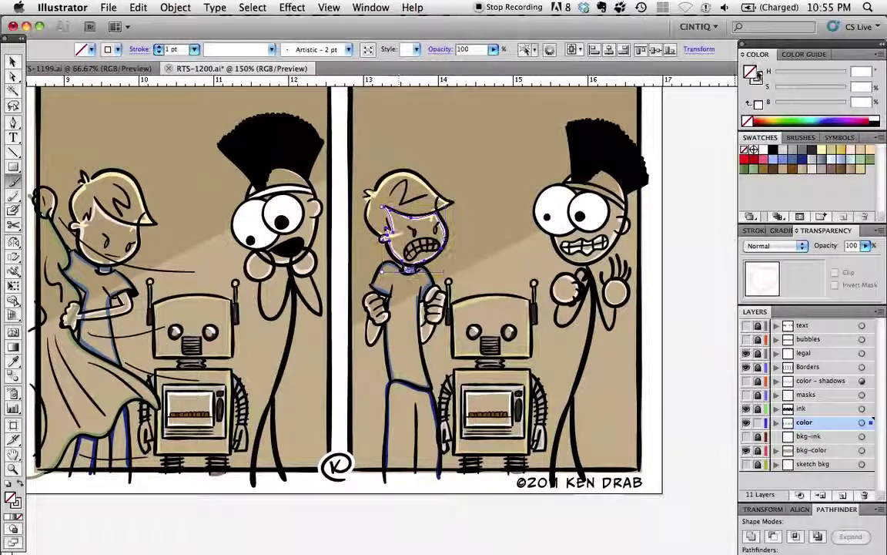
pyautogui.click(247, 7)
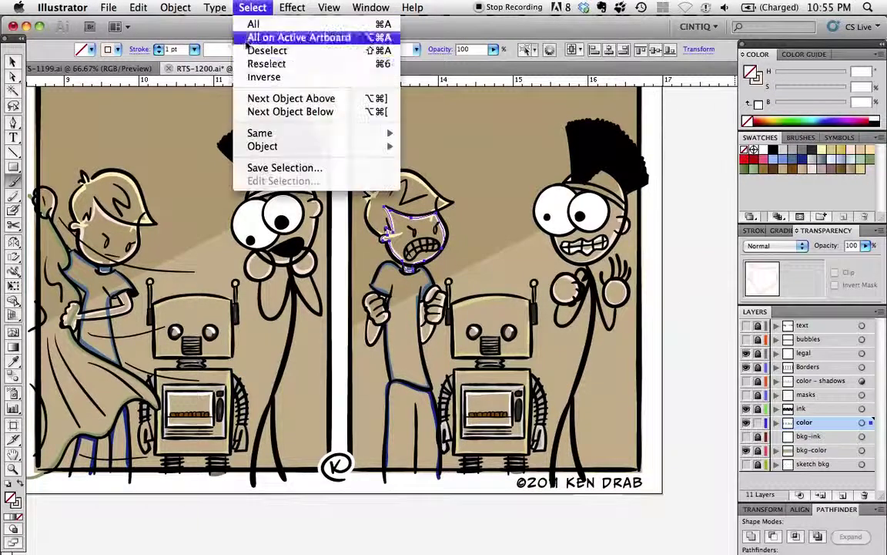
pyautogui.moveTo(267, 134)
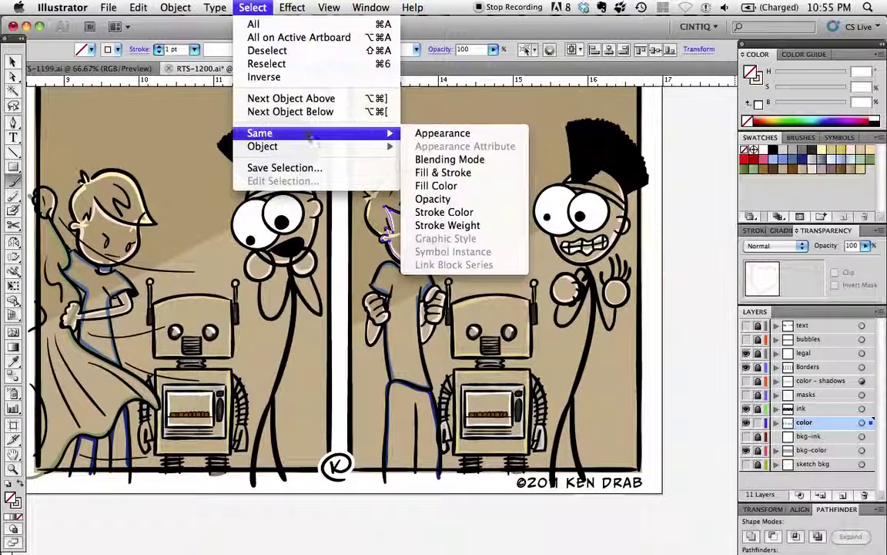
pyautogui.click(423, 212)
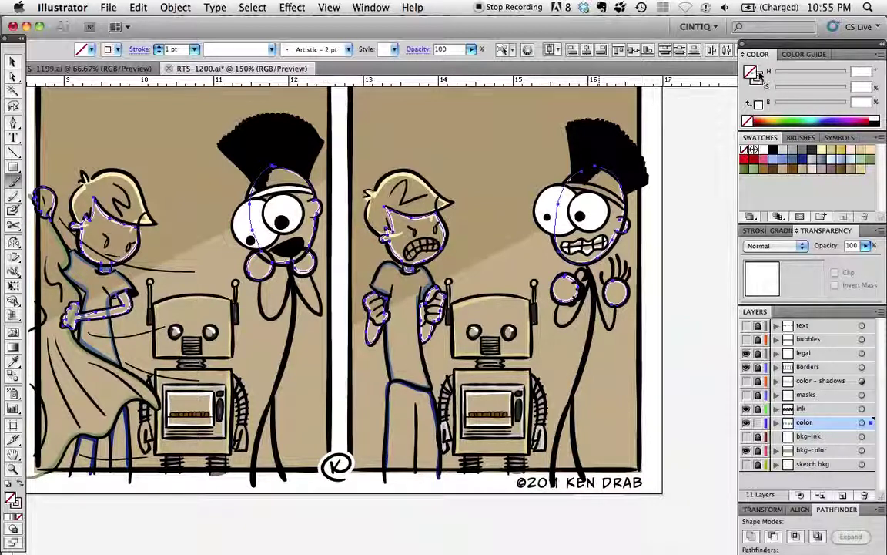
pyautogui.moveTo(758, 79); pyautogui.dragTo(750, 71)
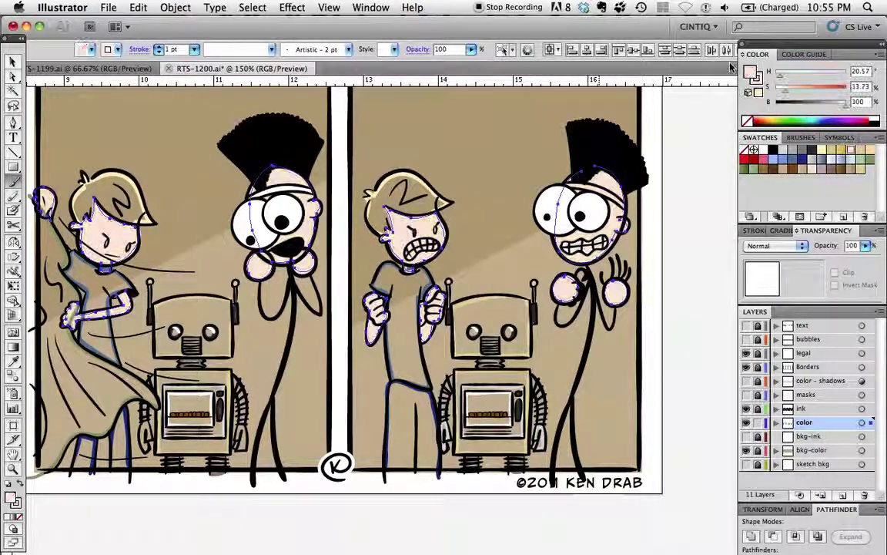
pyautogui.keyDown('super'); pyautogui.click(683, 151); pyautogui.keyUp('super')
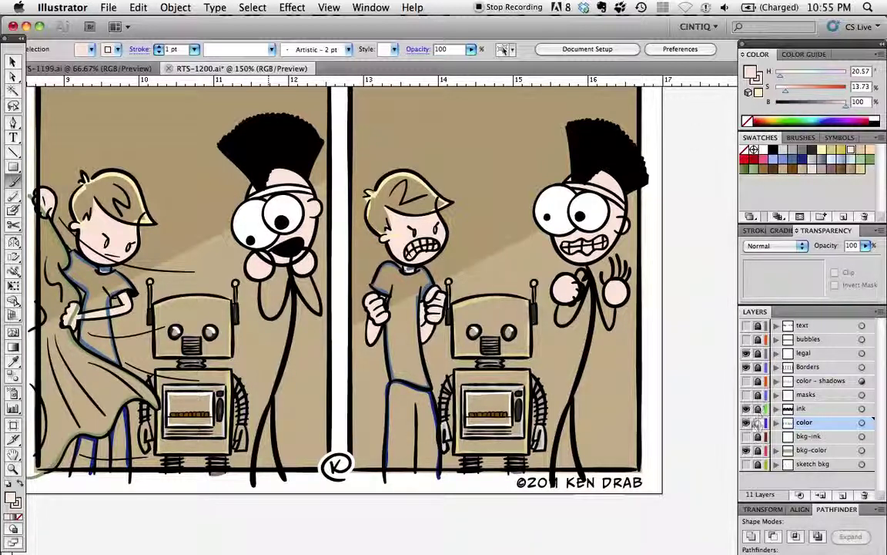
# - On the unlocked ink layer, cut the fourth panel mohawked character's head outline where it crosses the ear and delete that segment
pyautogui.click(757, 408)
pyautogui.click(802, 408)
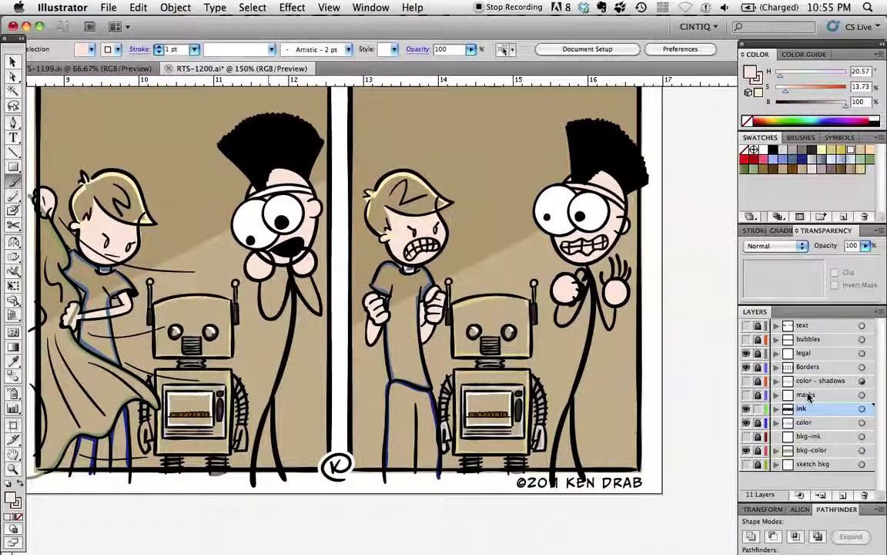
pyautogui.click(13, 224)
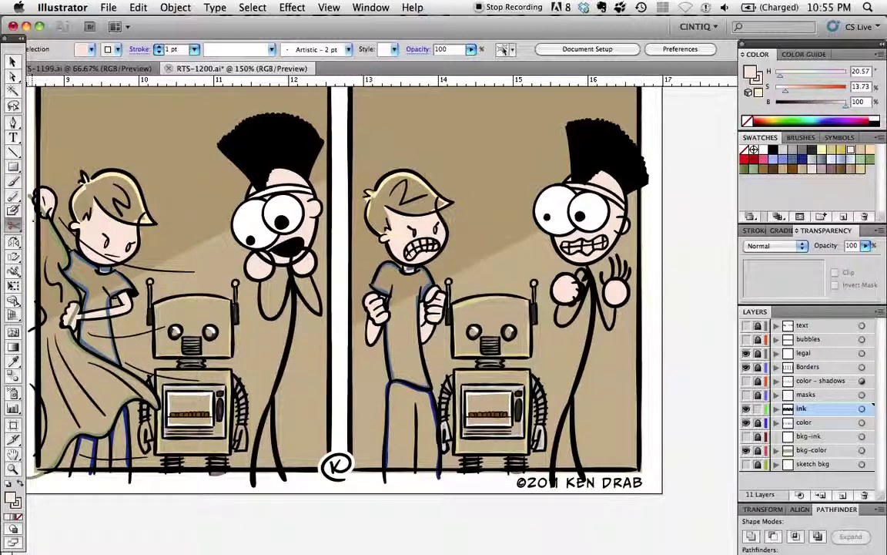
pyautogui.moveTo(536, 226); pyautogui.dragTo(433, 239)
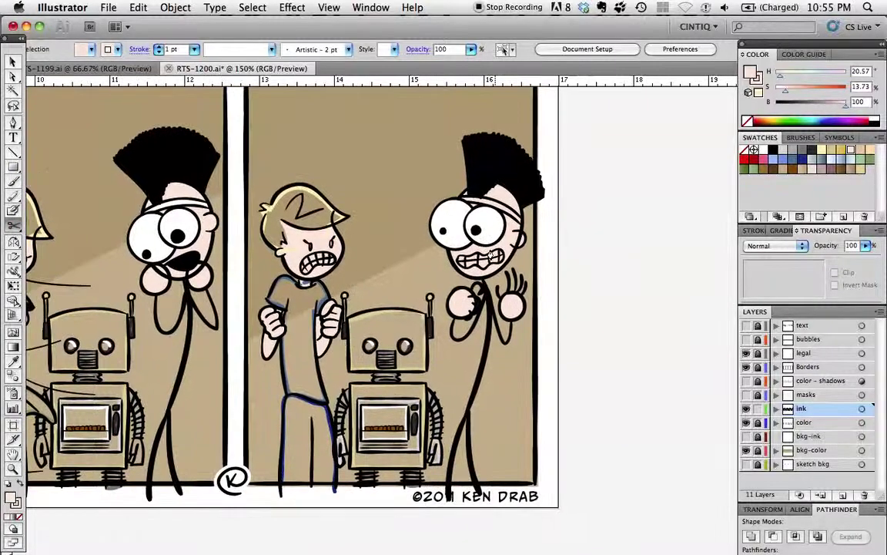
pyautogui.press('super+equal')
pyautogui.press('super+equal')
pyautogui.moveTo(383, 291); pyautogui.dragTo(307, 311)
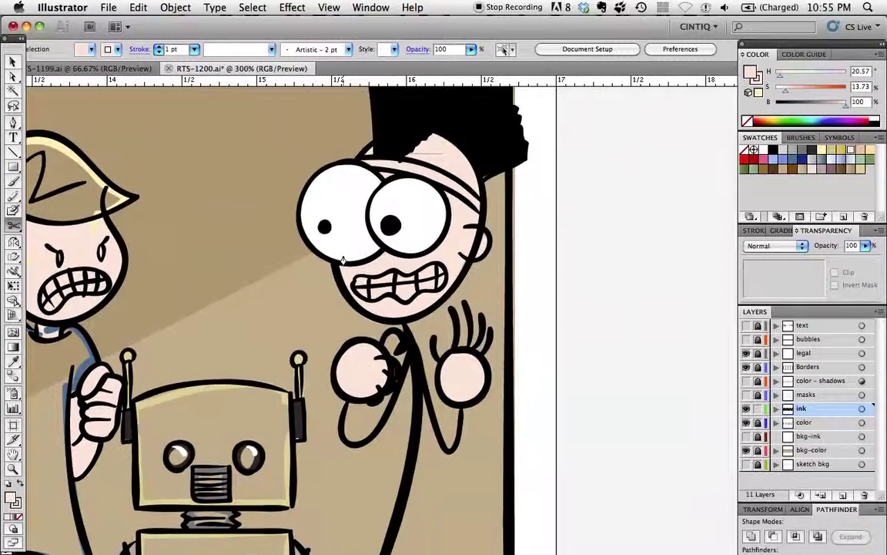
pyautogui.press('super+equal')
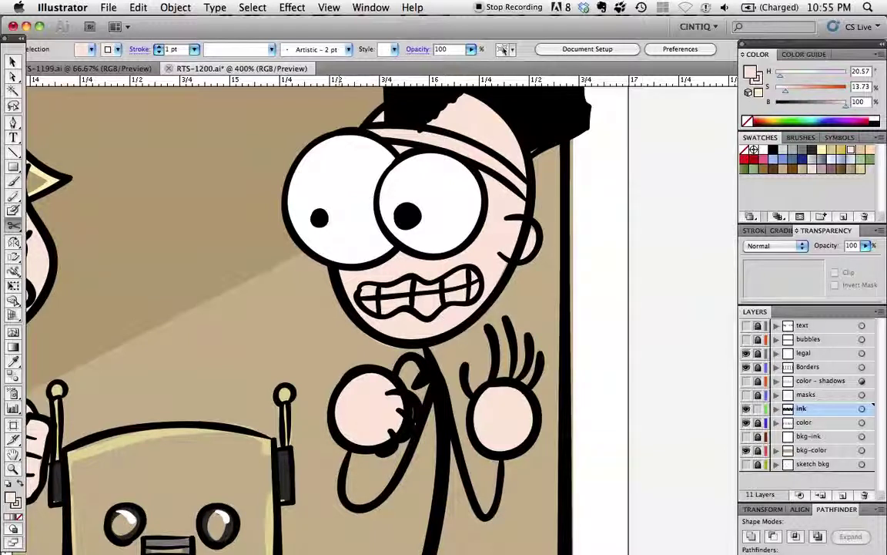
pyautogui.click(527, 229)
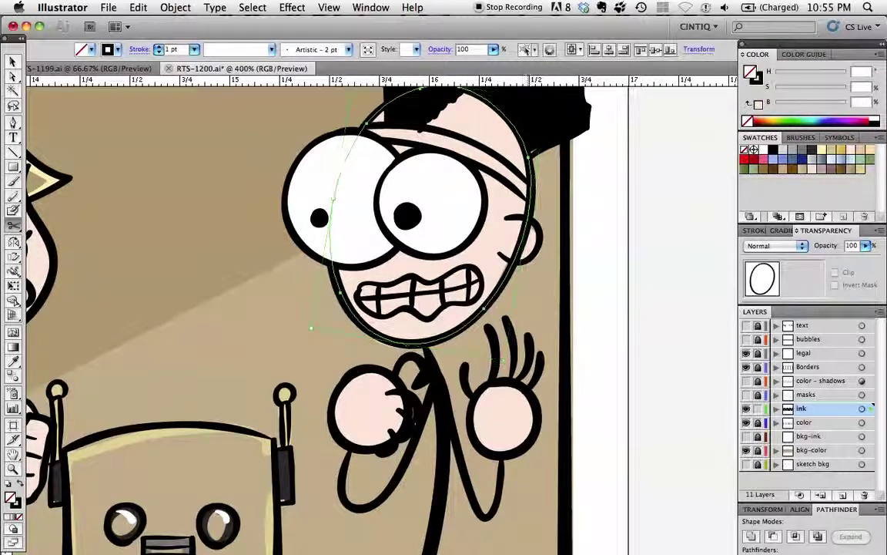
pyautogui.click(511, 266)
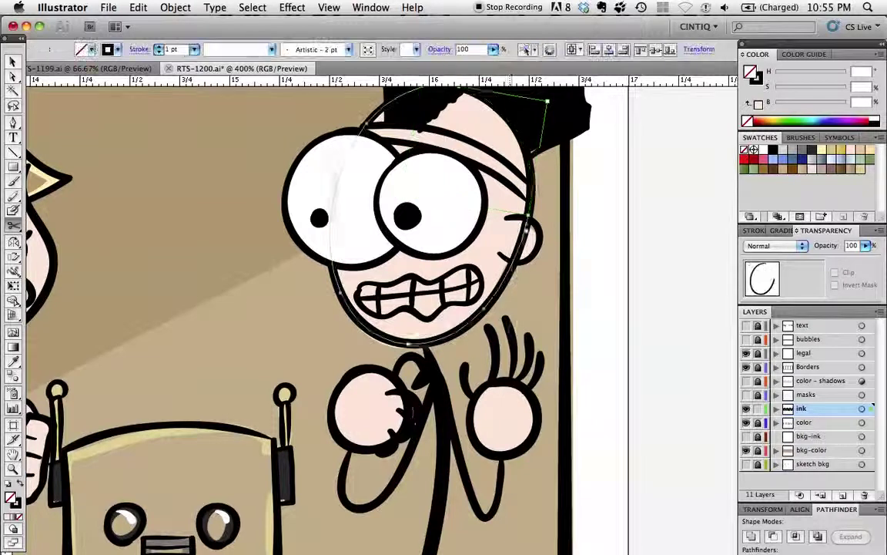
pyautogui.press('Delete')
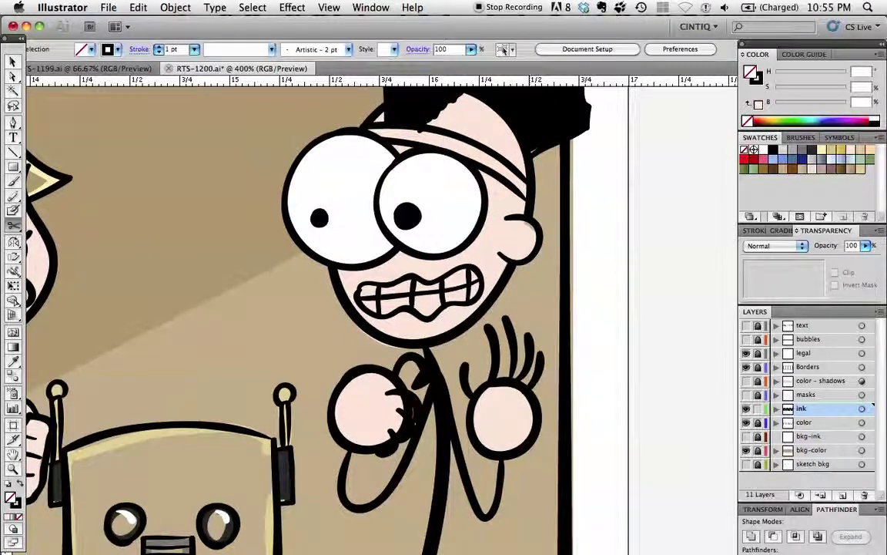
# - Cut out and delete the part of the third panel mohawked character's jaw outline that runs across the fist nearer the robot
pyautogui.moveTo(135, 240); pyautogui.dragTo(481, 232)
pyautogui.moveTo(259, 260); pyautogui.dragTo(359, 135)
pyautogui.moveTo(178, 266); pyautogui.dragTo(579, 240)
pyautogui.moveTo(308, 259); pyautogui.dragTo(276, 344)
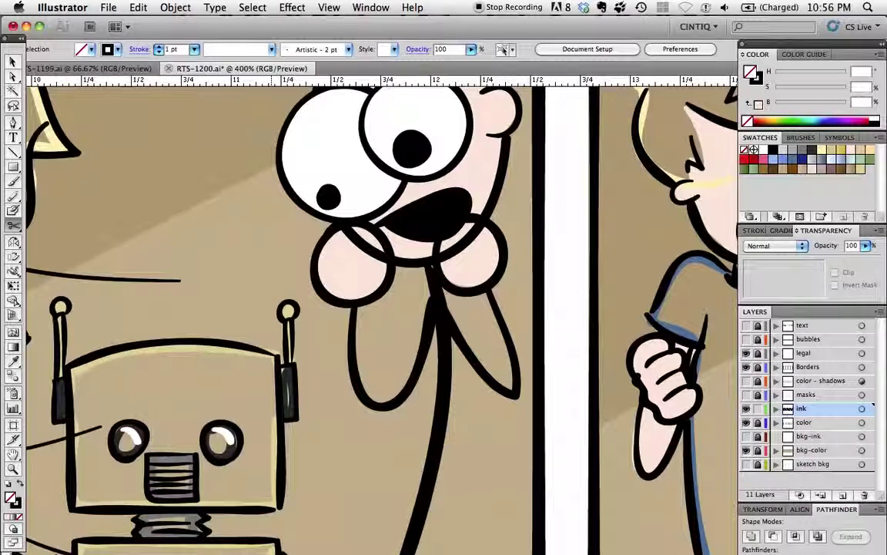
pyautogui.keyDown('super'); pyautogui.click(362, 245); pyautogui.keyUp('super')
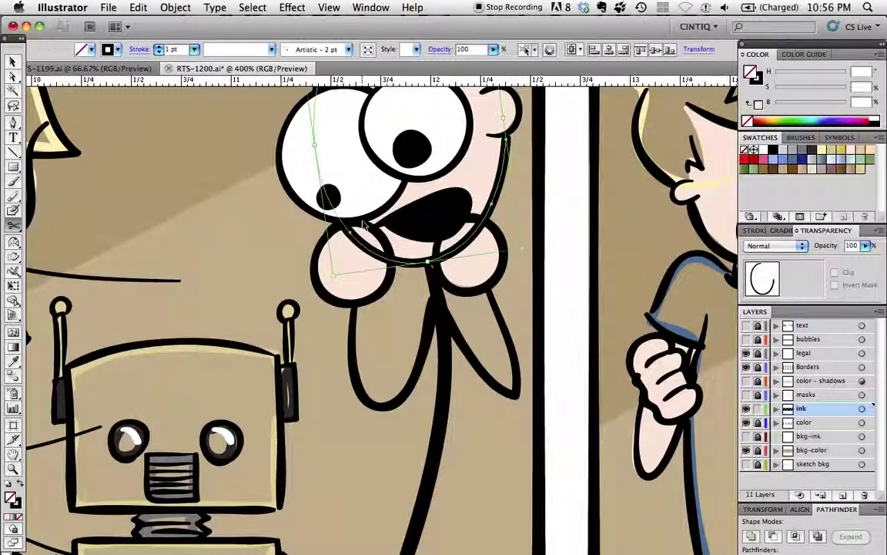
pyautogui.click(395, 261)
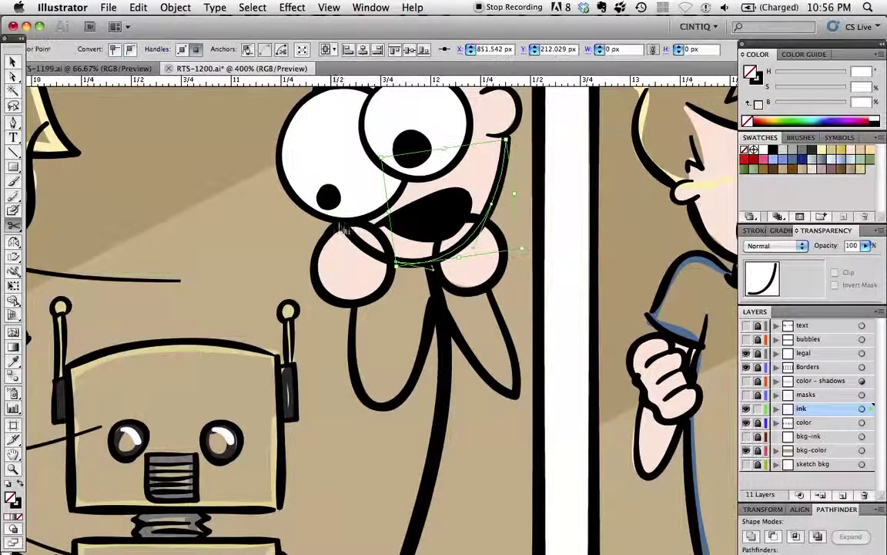
pyautogui.keyDown('super'); pyautogui.click(340, 218); pyautogui.keyUp('super')
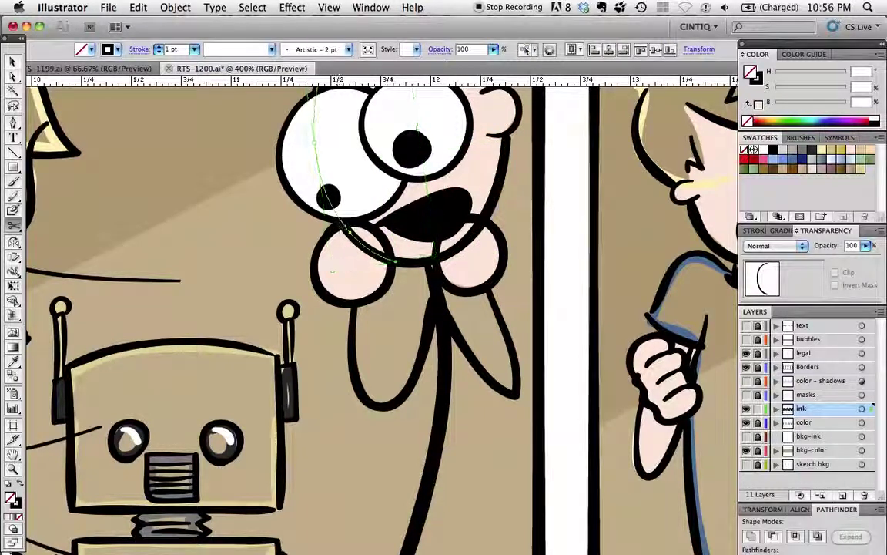
pyautogui.click(340, 219)
pyautogui.press('Delete')
pyautogui.press('Delete')
# - Cut out and delete the jaw outline section crossing the same character's other fist, nearer the panel border
pyautogui.keyDown('super'); pyautogui.click(464, 245); pyautogui.keyUp('super')
pyautogui.click(434, 261)
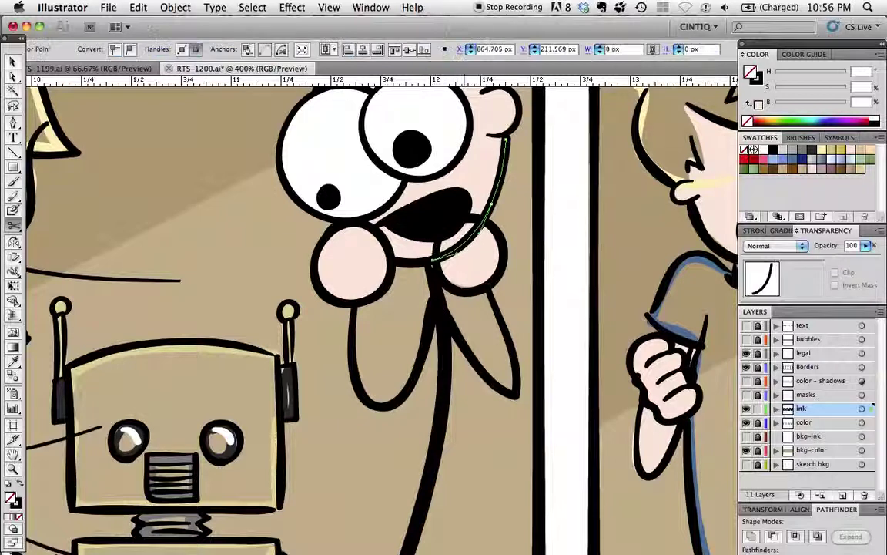
pyautogui.click(487, 219)
pyautogui.keyDown('super'); pyautogui.click(466, 245); pyautogui.keyUp('super')
pyautogui.press('Delete')
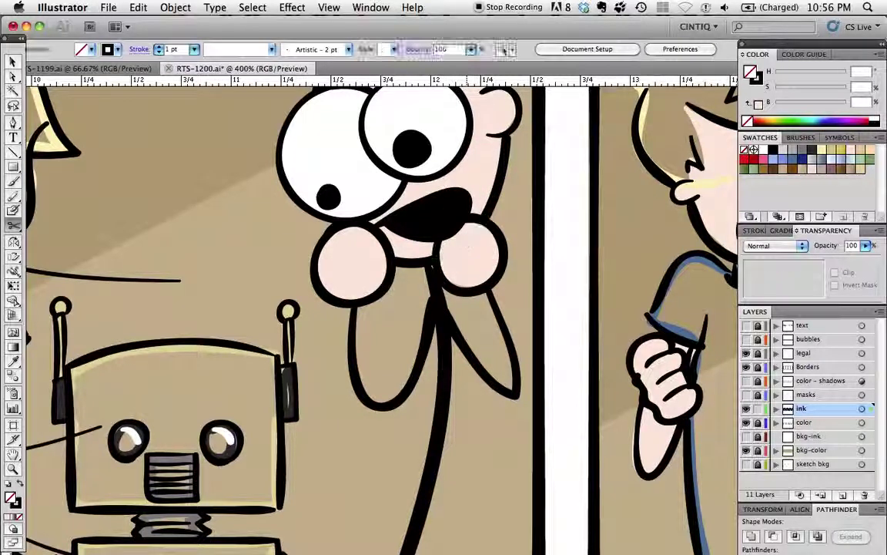
# - Select the third panel mohawked character's open mouth and remove its black fill, keeping the black stroke
pyautogui.press('super+minus')
pyautogui.press('super+minus')
pyautogui.keyDown('super'); pyautogui.click(458, 235); pyautogui.keyUp('super')
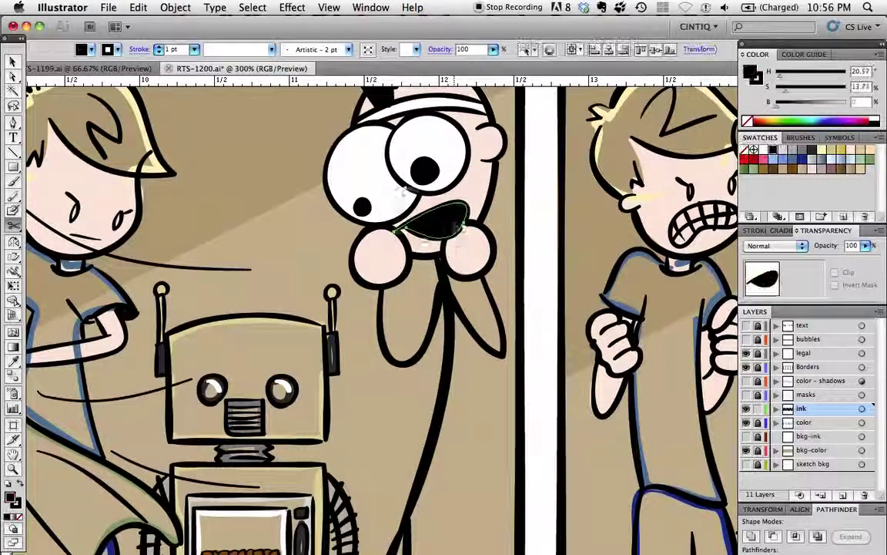
pyautogui.press('super+equal')
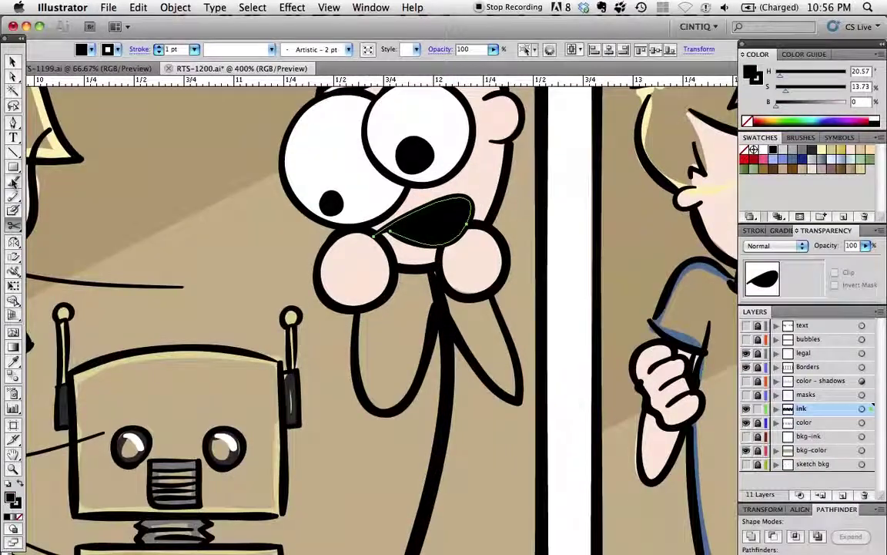
pyautogui.click(13, 76)
pyautogui.moveTo(362, 264); pyautogui.dragTo(384, 256)
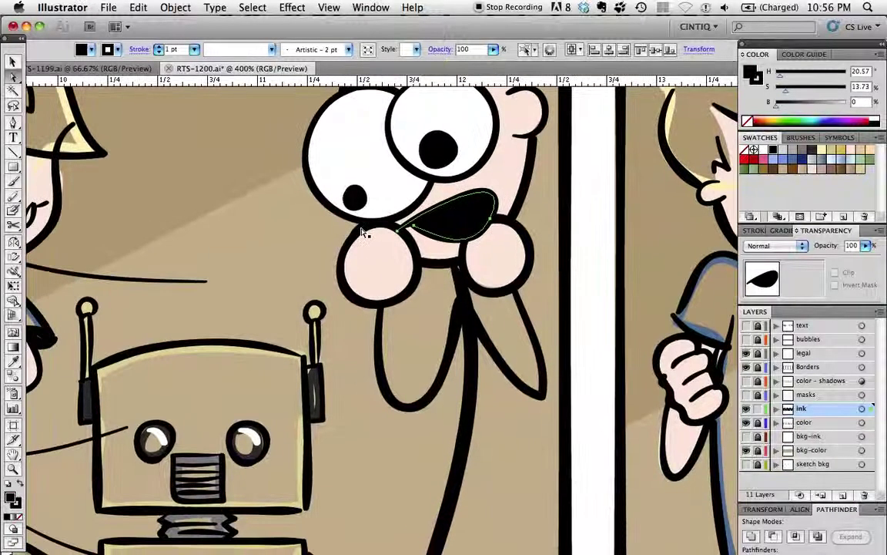
pyautogui.scroll(2, 366, 233)
pyautogui.moveTo(297, 254); pyautogui.dragTo(193, 299)
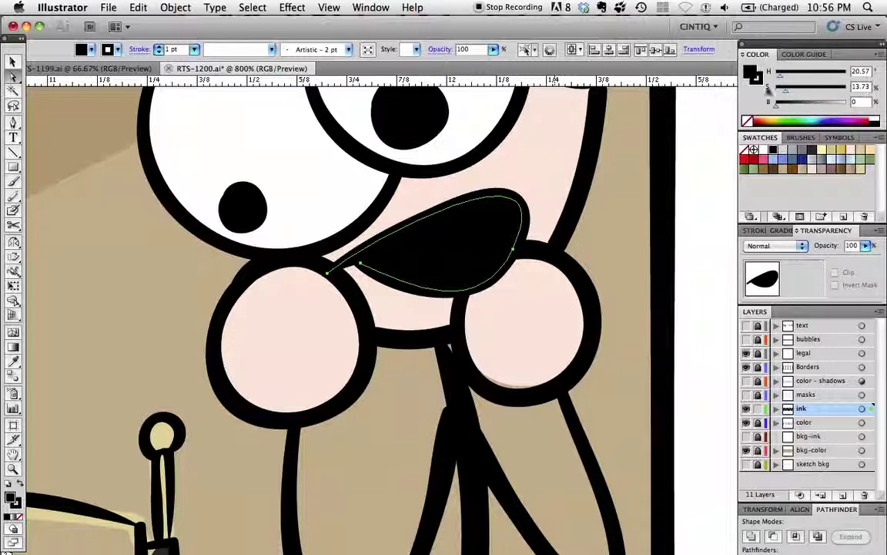
pyautogui.click(747, 122)
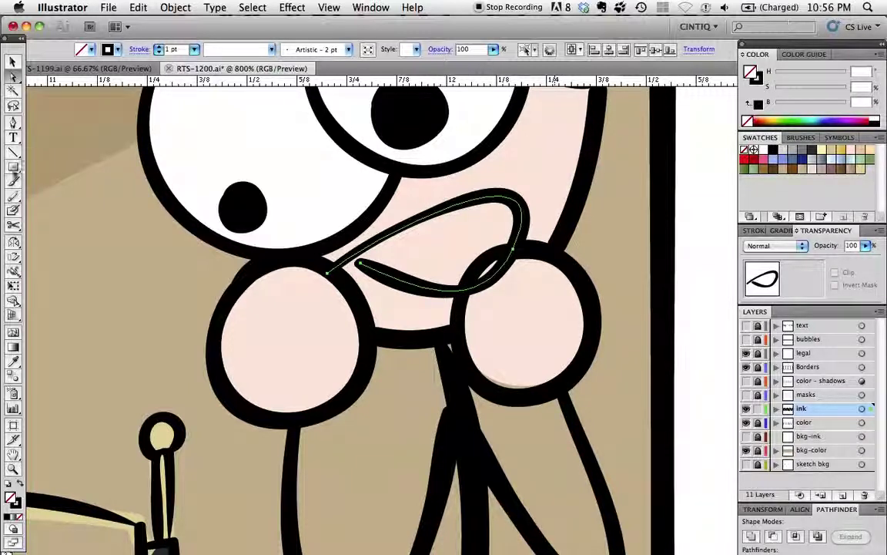
# - Cut the mouth outline on both sides of the overlapping fist and remove the segment in between
pyautogui.click(13, 208)
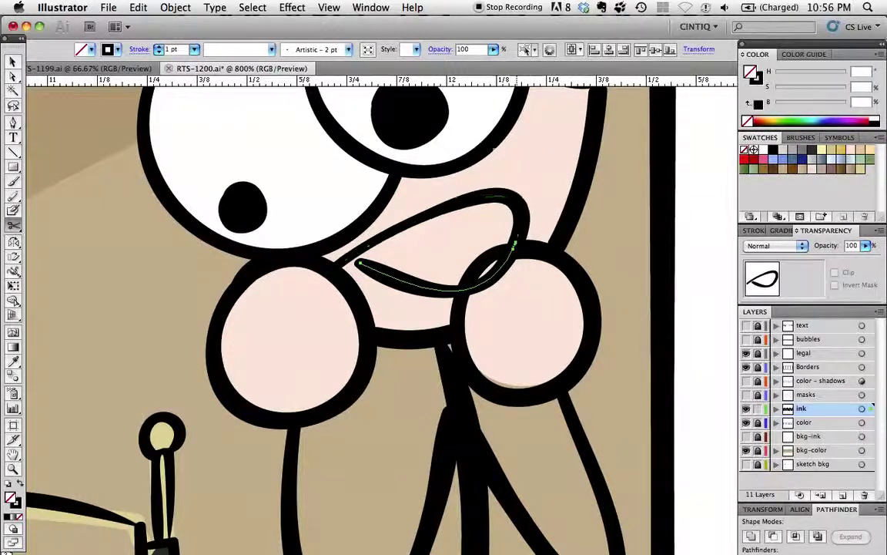
pyautogui.click(487, 285)
pyautogui.press('super+shift+a')
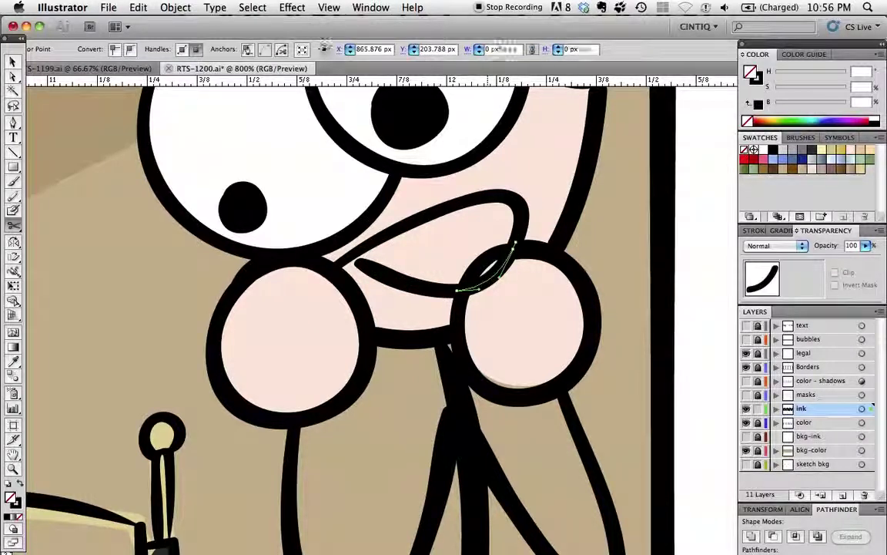
# - On the unlocked color layer, paint a black-filled brush shape inside the mouth outline, following the edge of the fist
pyautogui.click(758, 422)
pyautogui.click(772, 149)
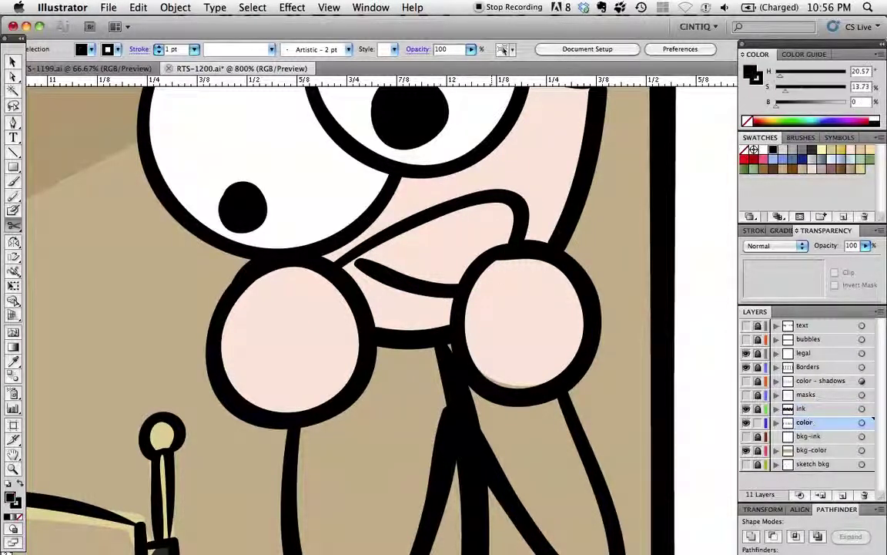
pyautogui.click(13, 181)
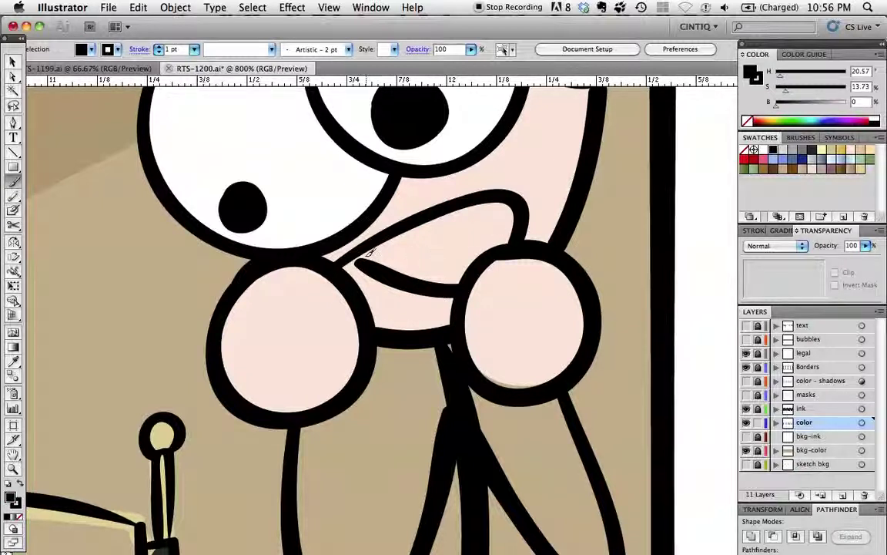
pyautogui.moveTo(353, 262)
pyautogui.mouseDown()
pyautogui.moveTo(459, 280)
pyautogui.moveTo(488, 251)
pyautogui.moveTo(514, 242)
pyautogui.moveTo(466, 193)
pyautogui.moveTo(428, 207)
pyautogui.moveTo(368, 251)
pyautogui.moveTo(465, 278)
pyautogui.moveTo(510, 241)
pyautogui.moveTo(520, 216)
pyautogui.moveTo(500, 200)
pyautogui.moveTo(350, 255)
pyautogui.mouseUp()
pyautogui.press('super+z')
pyautogui.click(758, 105)
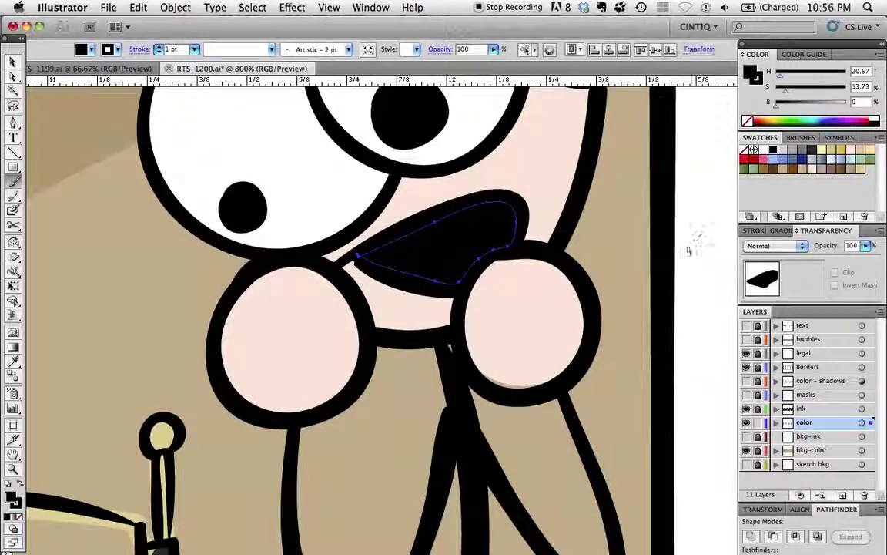
pyautogui.keyDown('super'); pyautogui.click(679, 246); pyautogui.keyUp('super')
pyautogui.keyDown('alt'); pyautogui.keyDown('super'); pyautogui.click(693, 206); pyautogui.keyUp('super'); pyautogui.keyUp('alt')
pyautogui.keyDown('alt'); pyautogui.keyDown('super'); pyautogui.click(694, 205); pyautogui.keyUp('super'); pyautogui.keyUp('alt')
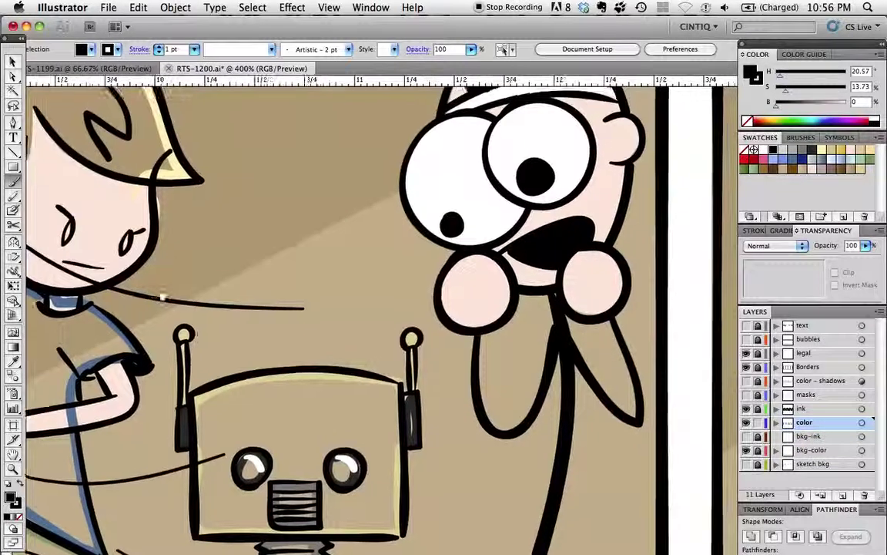
# - Reshape the skin-colored face shape of the third panel's boy so its cheek edge stays under the ink outline
pyautogui.press('super+minus')
pyautogui.moveTo(262, 265); pyautogui.dragTo(331, 241)
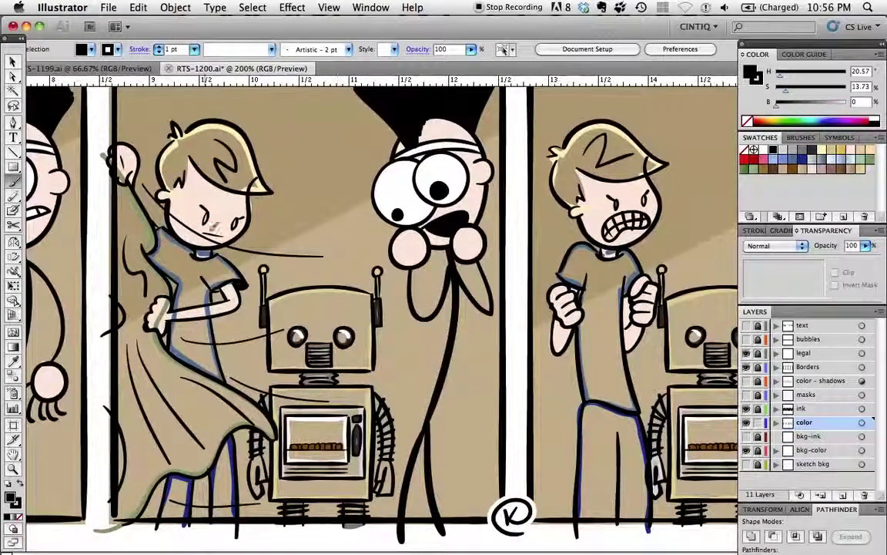
pyautogui.click(228, 192)
pyautogui.press('super+equal')
pyautogui.press('super+equal')
pyautogui.press('super+equal')
pyautogui.moveTo(265, 262); pyautogui.dragTo(370, 292)
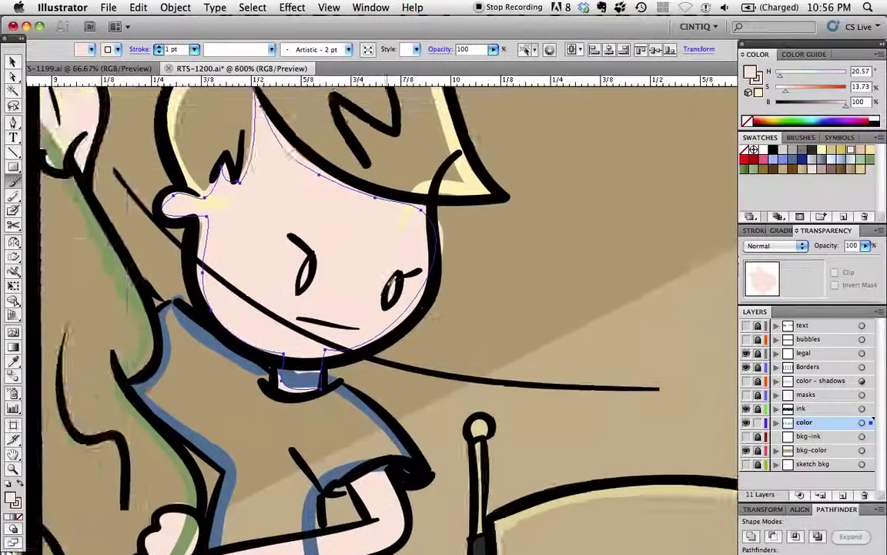
pyautogui.press('super+equal')
pyautogui.click(16, 78)
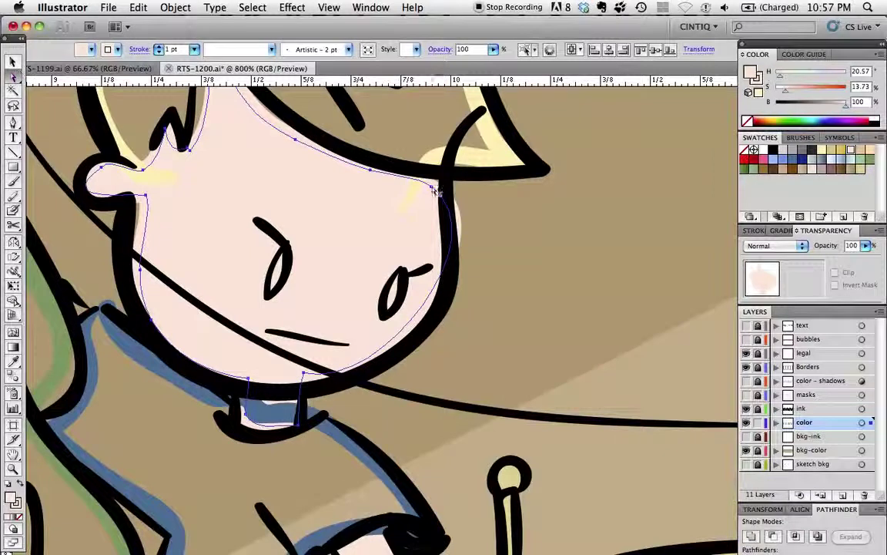
pyautogui.click(436, 172)
pyautogui.moveTo(500, 240)
pyautogui.mouseDown()
pyautogui.moveTo(463, 265)
pyautogui.moveTo(453, 293)
pyautogui.moveTo(480, 283)
pyautogui.mouseUp()
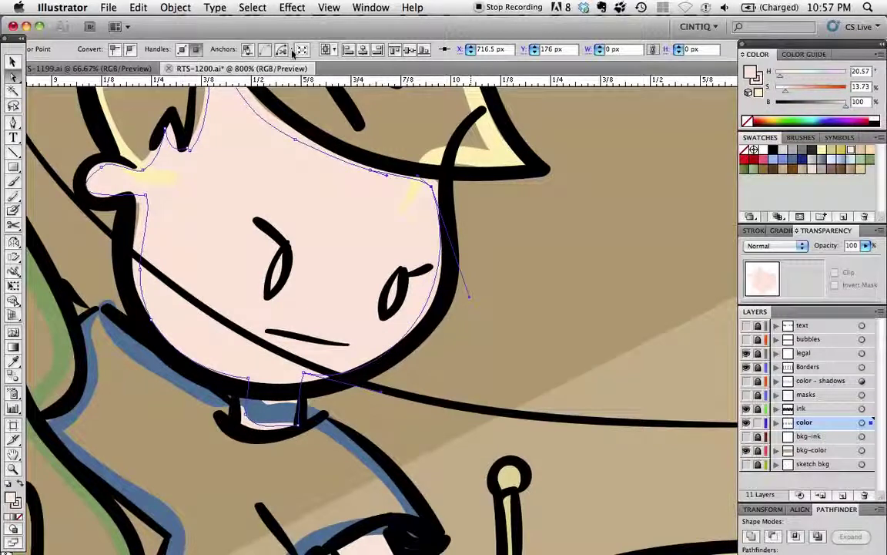
pyautogui.click(451, 155)
pyautogui.click(439, 156)
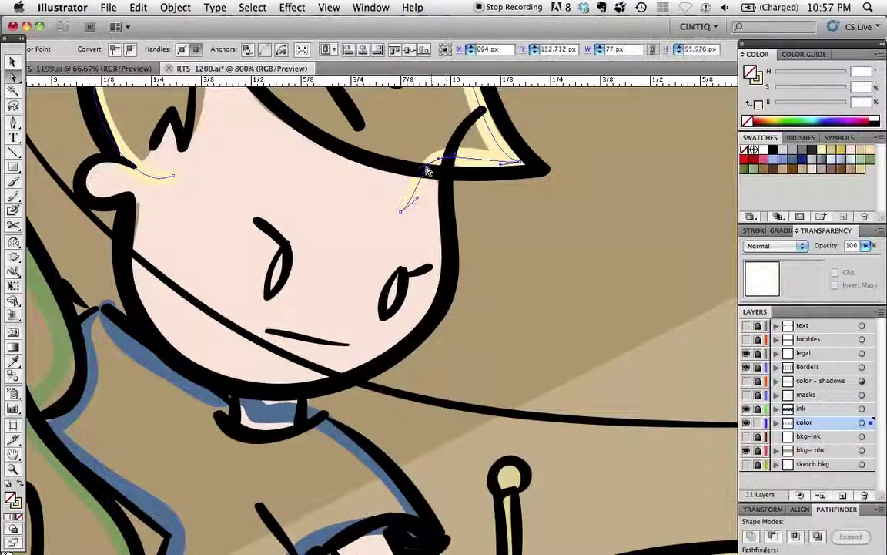
# - Select all the boy's pale yellow hair outlines across the panels and fill them with their own stroke color
pyautogui.scroll(-2, 441, 155)
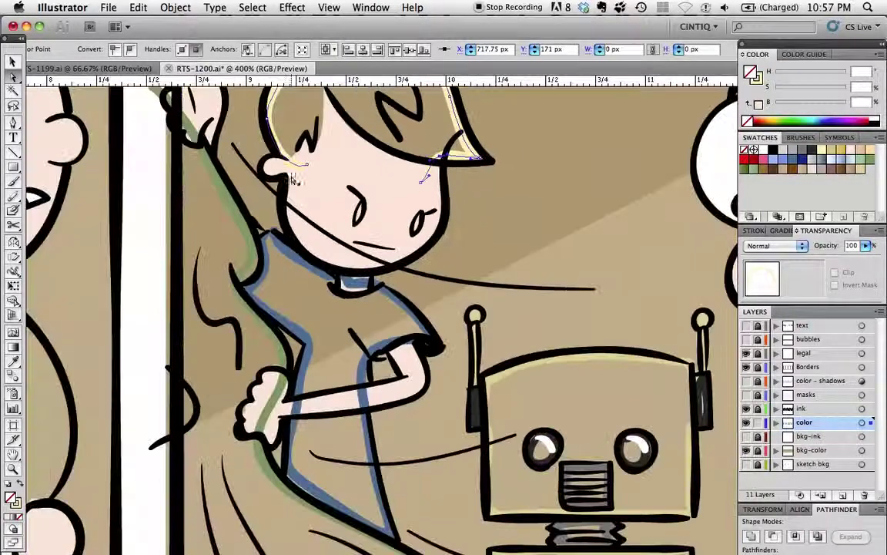
pyautogui.scroll(-1, 293, 182)
pyautogui.click(174, 170)
pyautogui.moveTo(370, 289); pyautogui.dragTo(121, 339)
pyautogui.moveTo(471, 310); pyautogui.dragTo(229, 339)
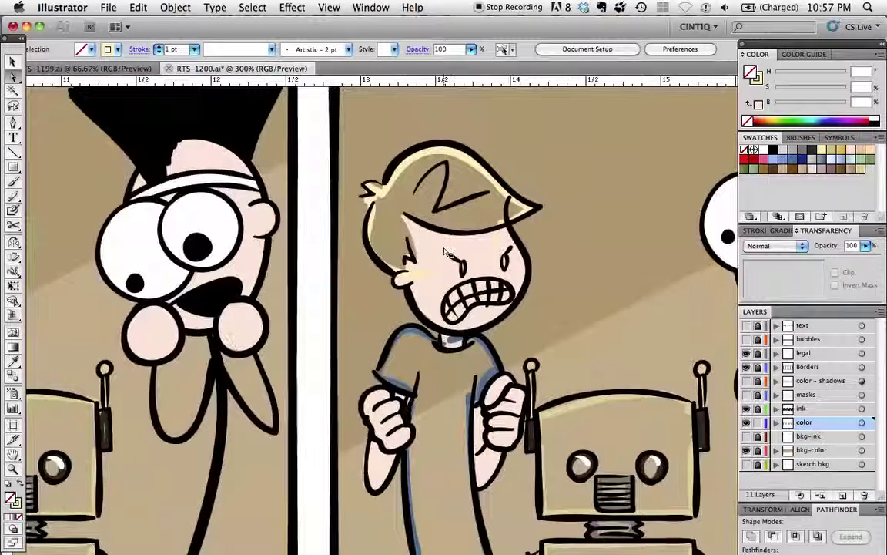
pyautogui.click(12, 61)
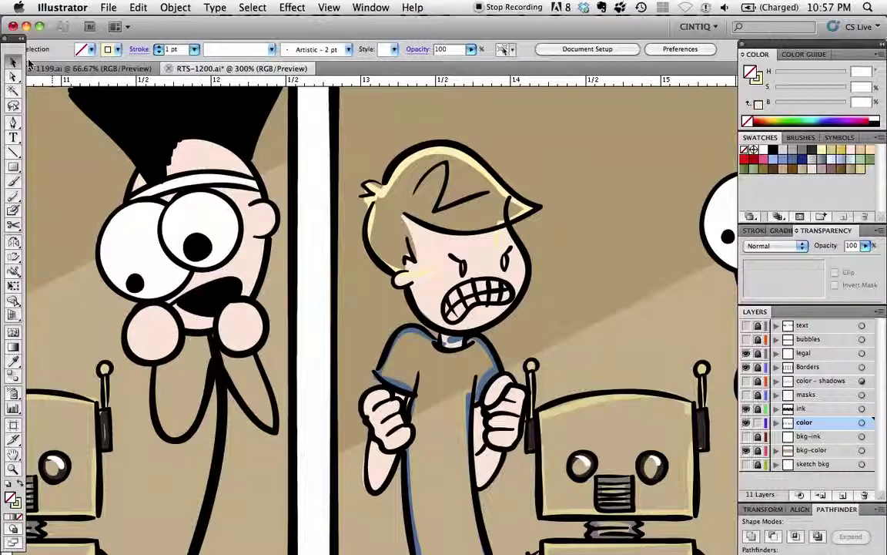
pyautogui.press('super+minus')
pyautogui.moveTo(243, 250); pyautogui.dragTo(433, 195)
pyautogui.moveTo(307, 256); pyautogui.dragTo(413, 240)
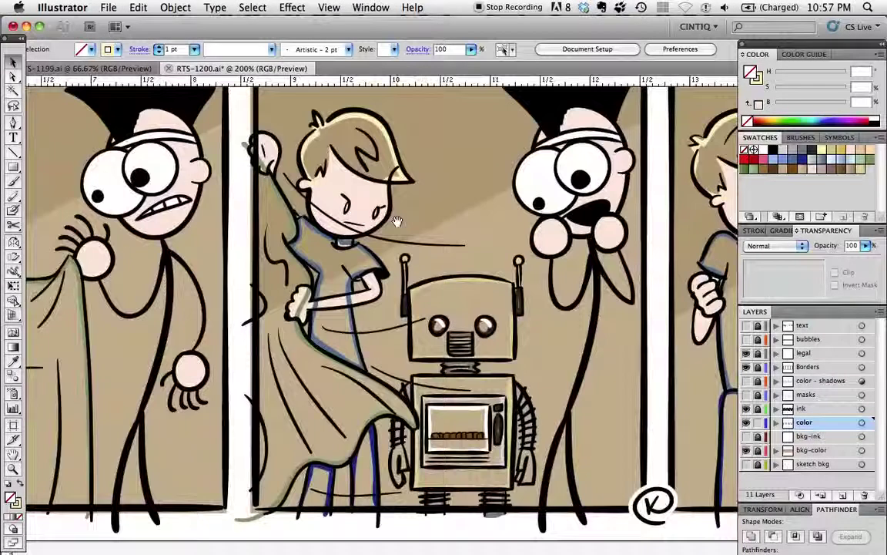
pyautogui.click(325, 117)
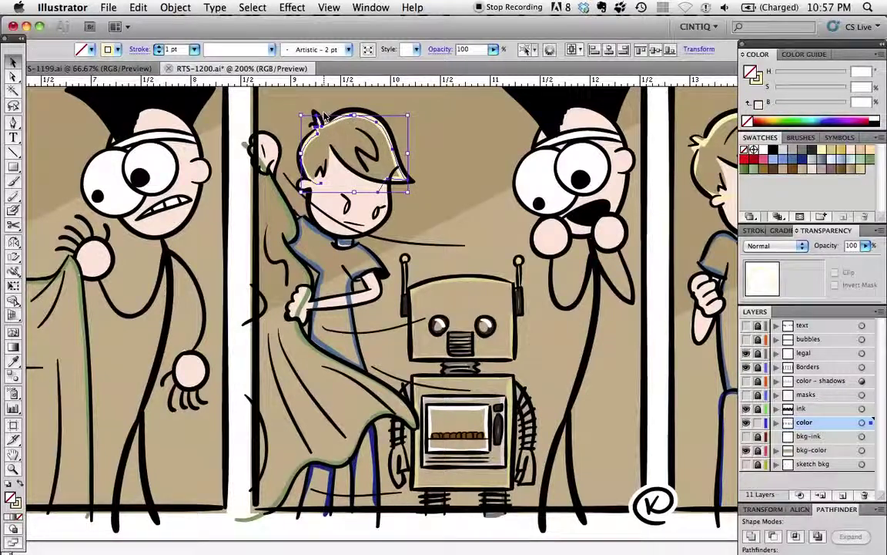
pyautogui.press('super+6')
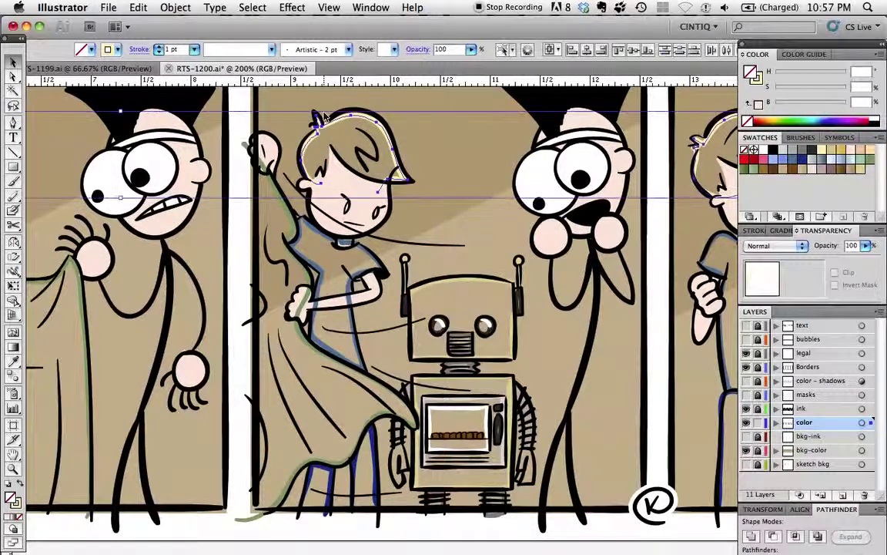
pyautogui.moveTo(761, 79); pyautogui.dragTo(749, 71)
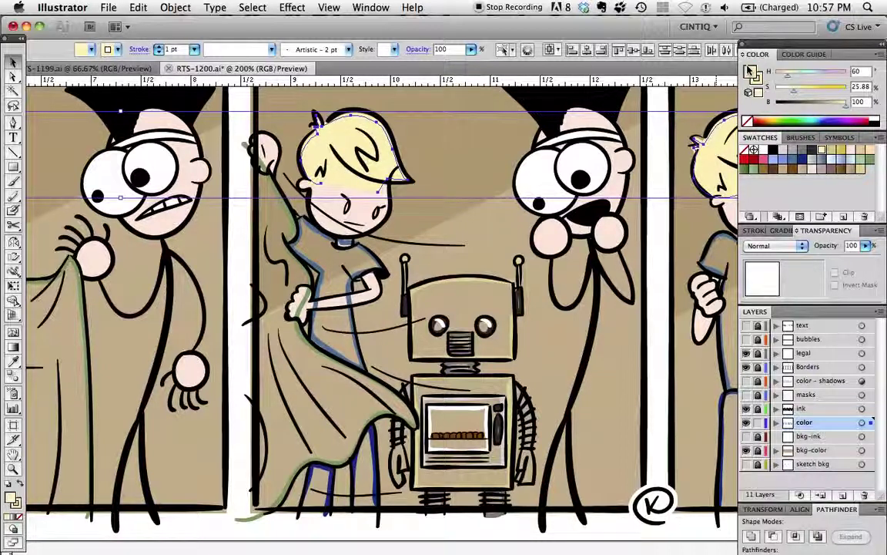
pyautogui.moveTo(273, 172); pyautogui.dragTo(262, 282)
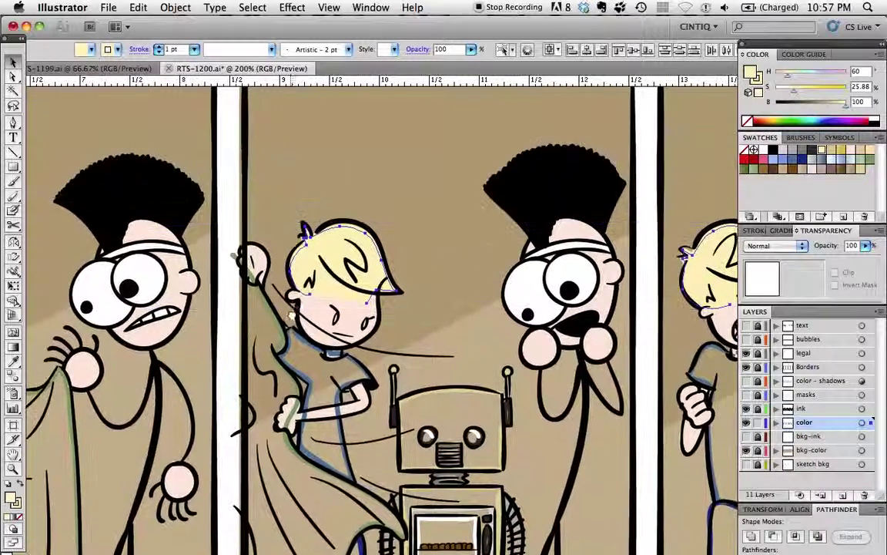
# - Send the filled hair shapes to the back of the color layer, behind the faces
pyautogui.click(251, 8)
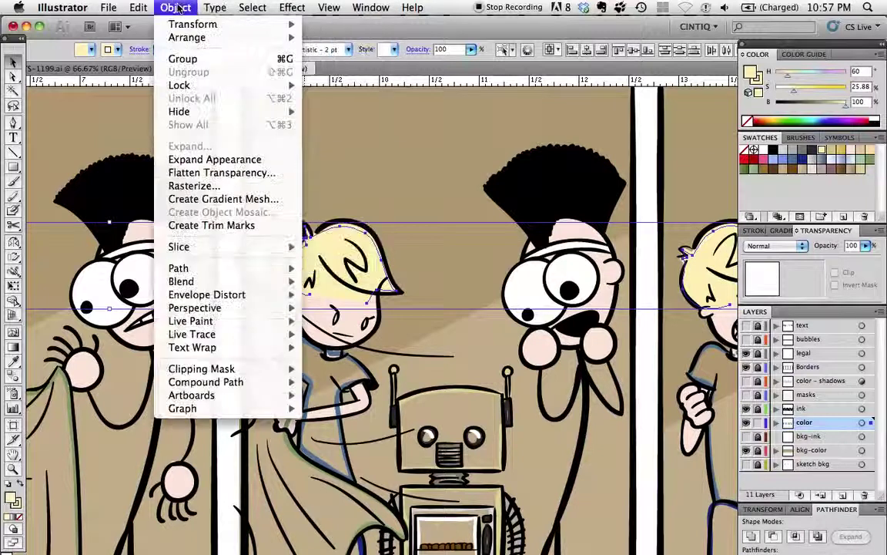
pyautogui.moveTo(178, 38)
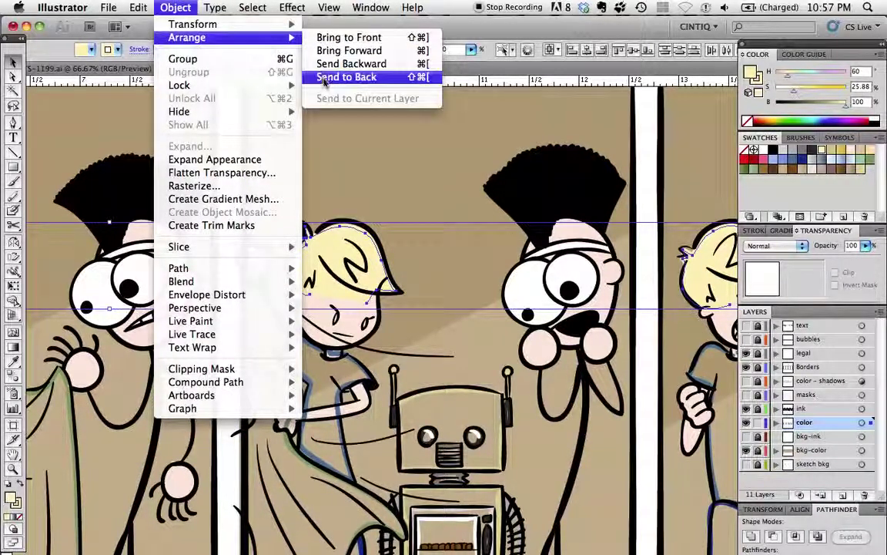
pyautogui.click(346, 77)
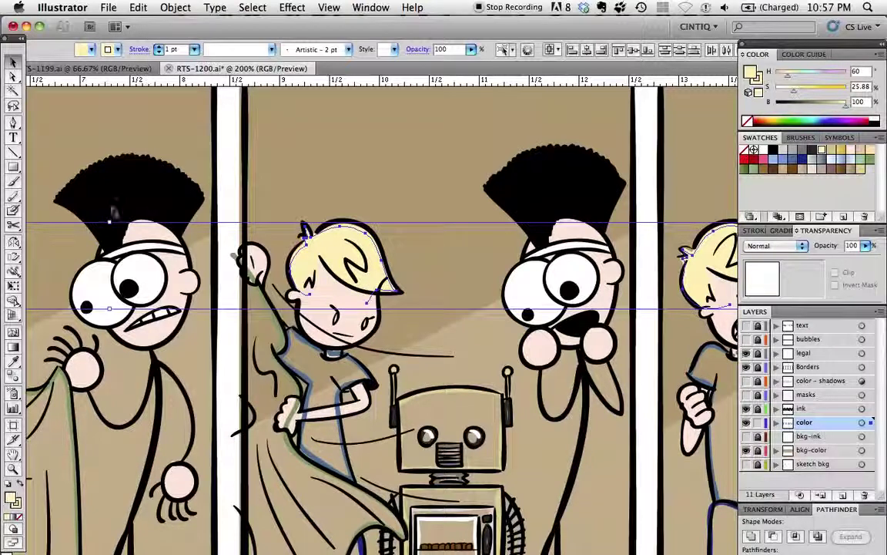
pyautogui.click(230, 172)
# - Select all the boy's blue shirt outlines across the panels and fill them with the same blue as their strokes
pyautogui.press('space')
pyautogui.moveTo(523, 312); pyautogui.dragTo(262, 267)
pyautogui.scroll(-3, 262, 266)
pyautogui.hscroll(1, 262, 265)
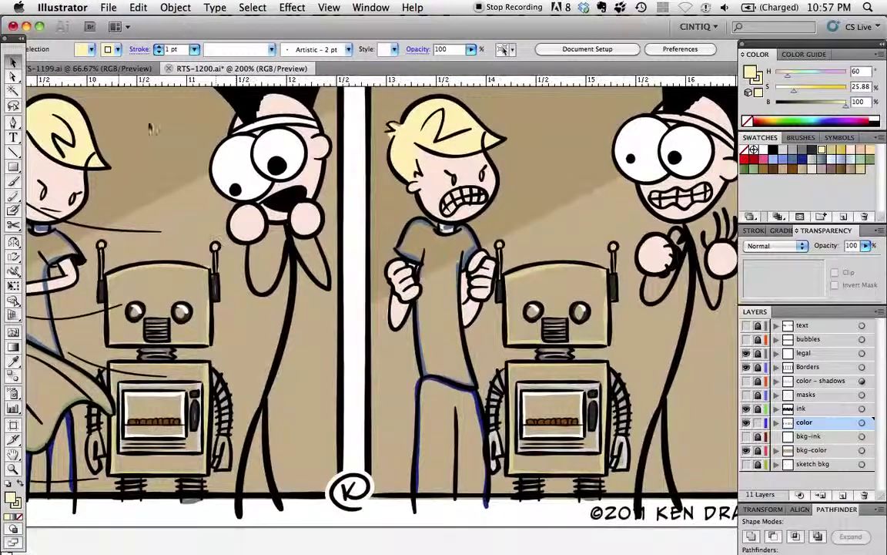
pyautogui.hscroll(5, 366, 281)
pyautogui.scroll(2, 301, 212)
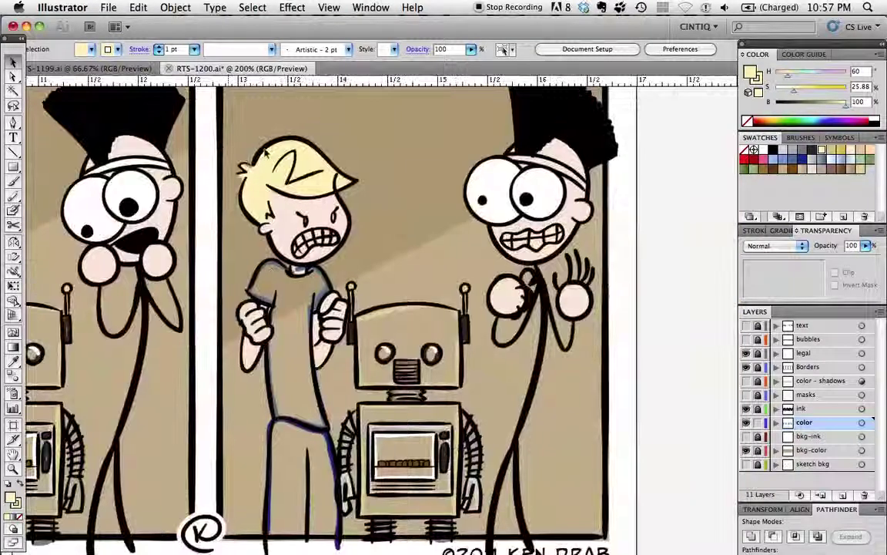
pyautogui.hscroll(-6, 200, 182)
pyautogui.scroll(-1, 200, 183)
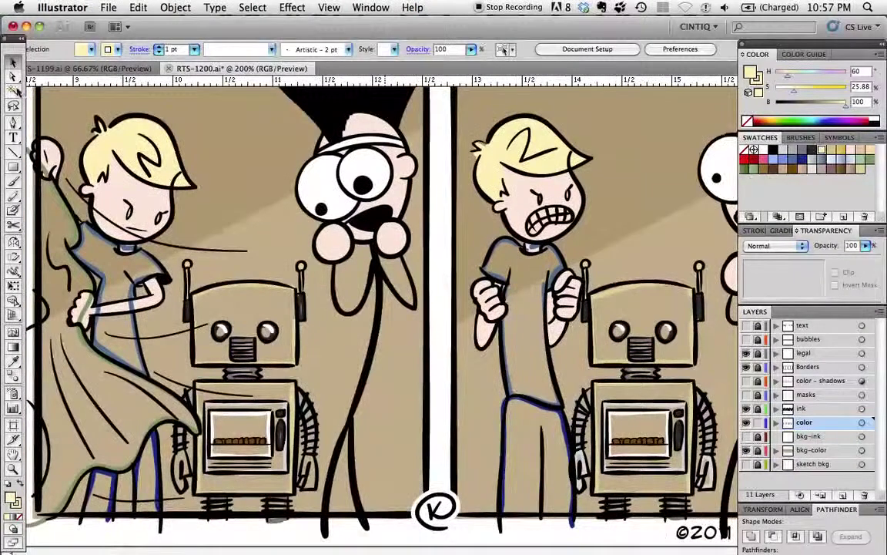
pyautogui.click(154, 265)
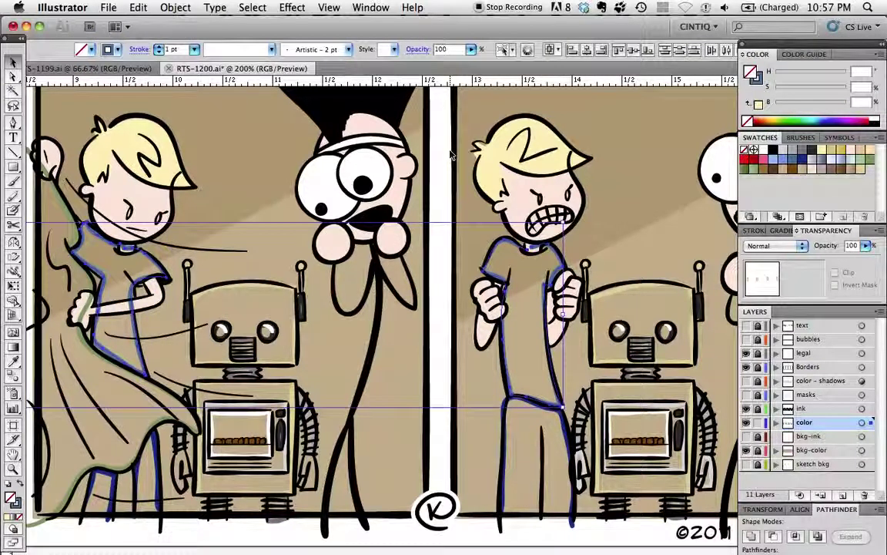
pyautogui.click(792, 163)
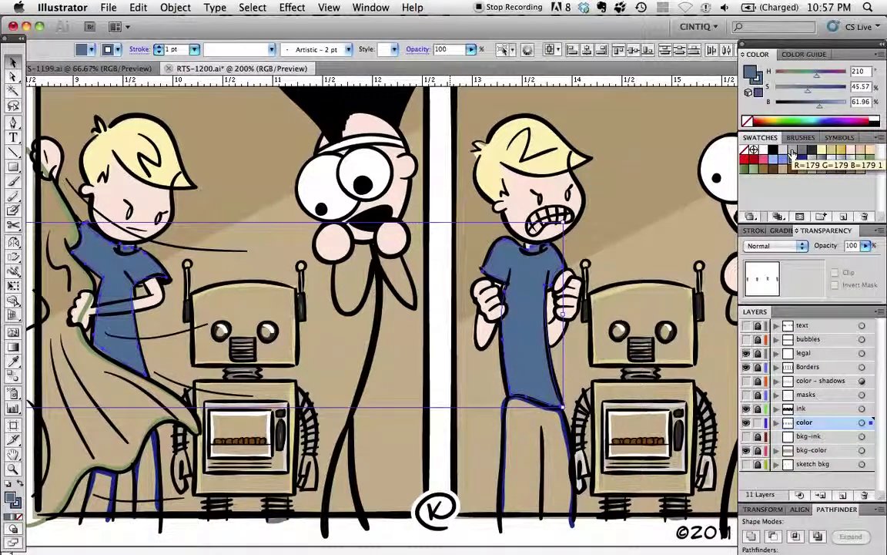
pyautogui.click(439, 315)
# - Fill all the boy's pants outlines with their navy stroke color and send them to the back behind the shirts
pyautogui.click(505, 426)
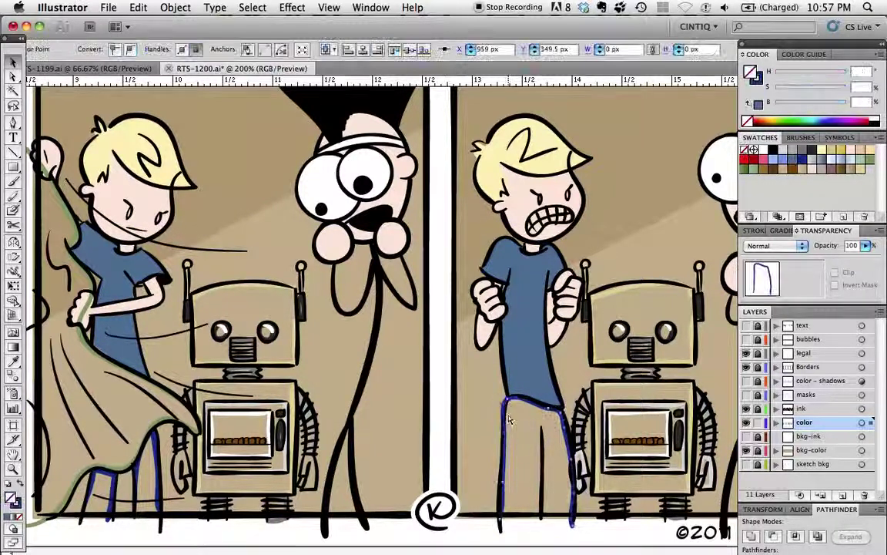
pyautogui.press('v')
pyautogui.click(802, 160)
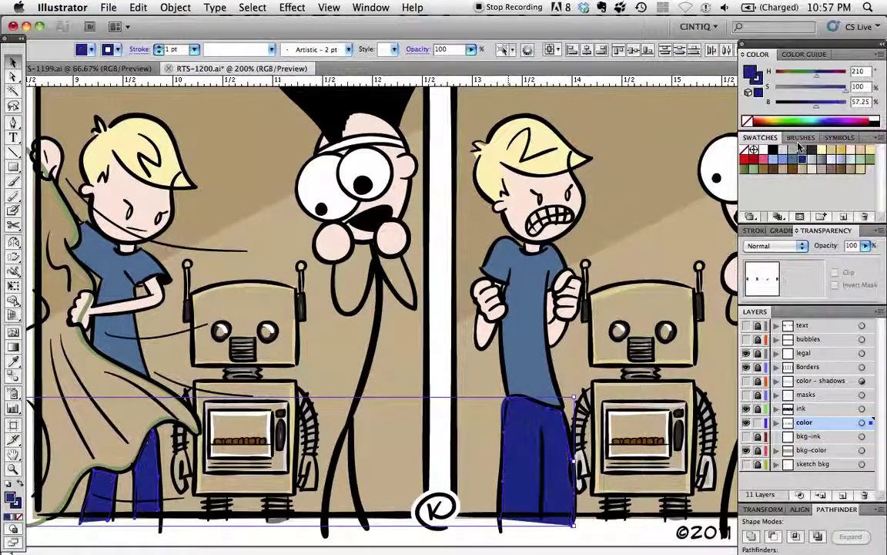
pyautogui.press('super+shift+[')
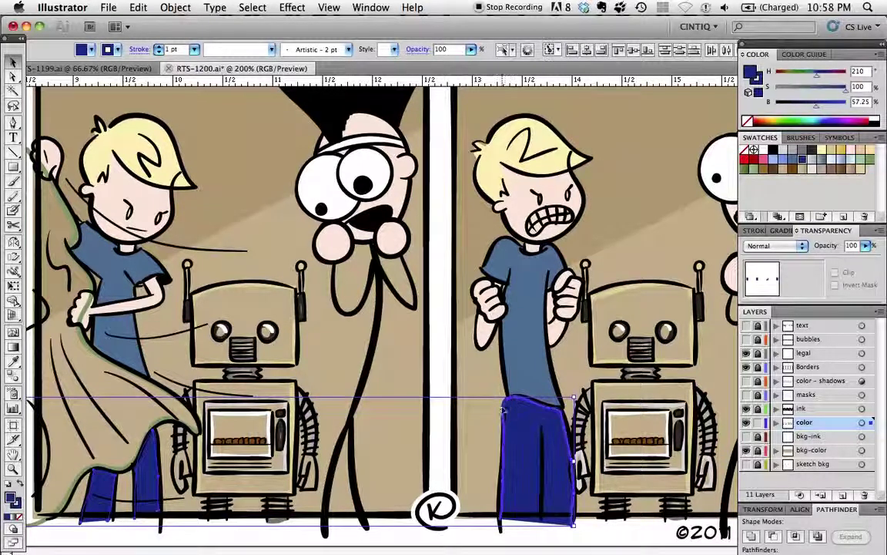
pyautogui.click(437, 367)
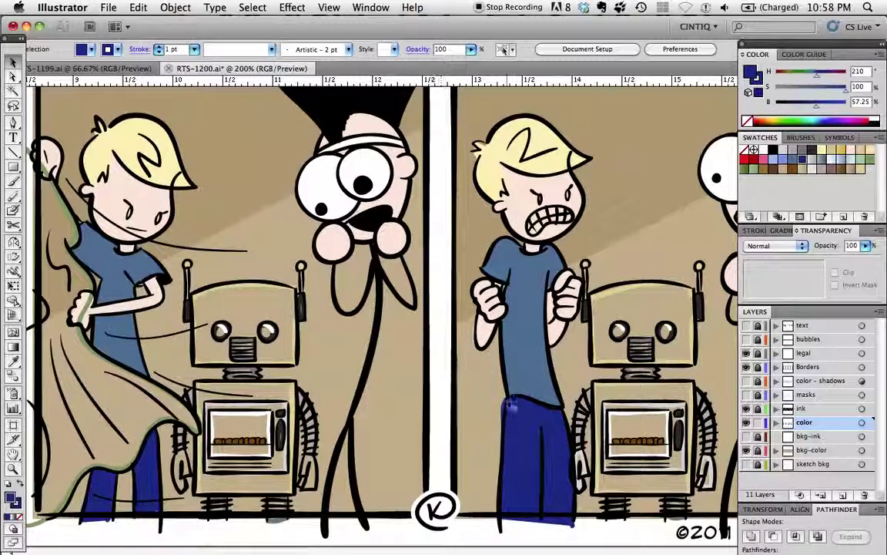
# - Reshape the upper waist corner of the fourth panel boy's navy pants so the color stays under the ink
pyautogui.click(506, 399)
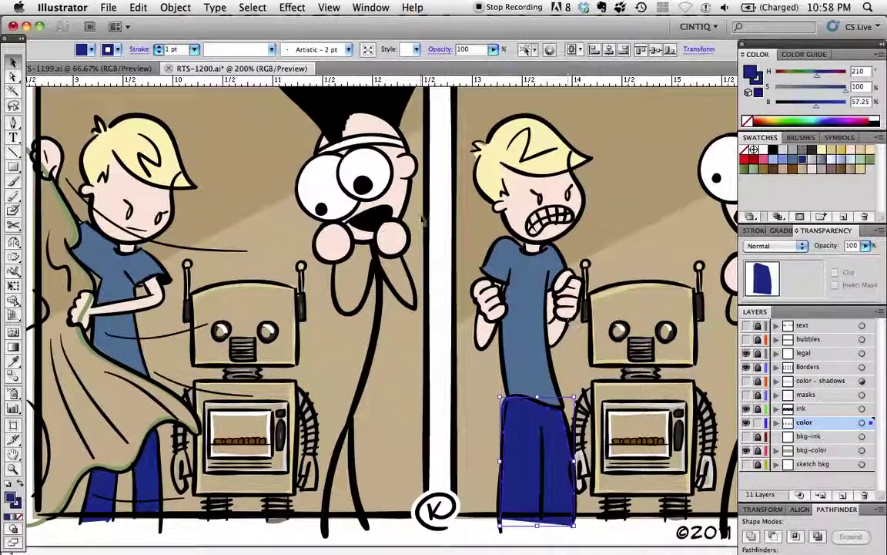
pyautogui.click(12, 77)
pyautogui.click(505, 413)
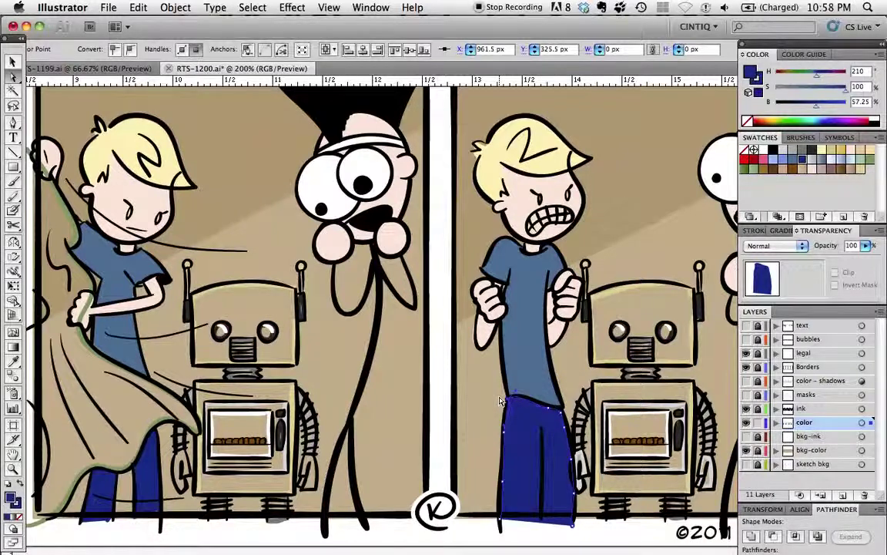
# - Select the green cloth outlines and fill them with the same green as their strokes
pyautogui.moveTo(197, 337); pyautogui.dragTo(395, 315)
pyautogui.click(194, 407)
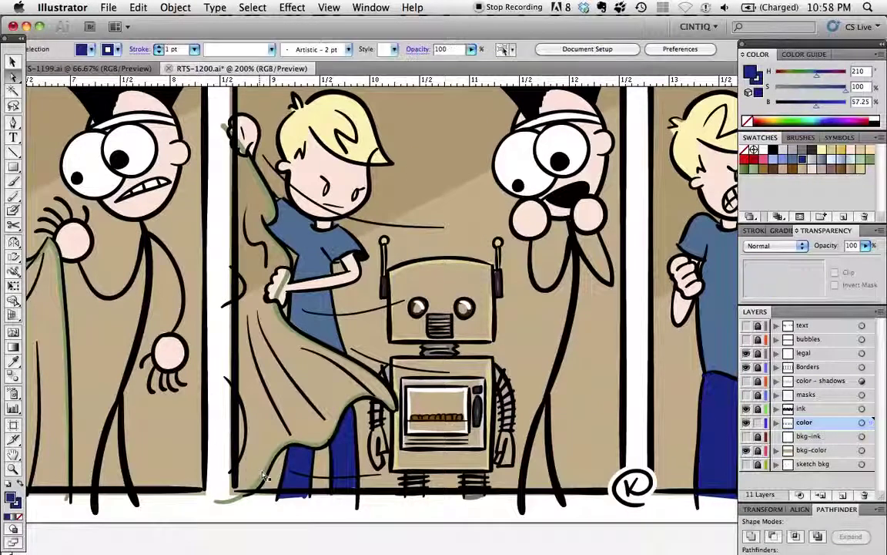
pyautogui.click(267, 471)
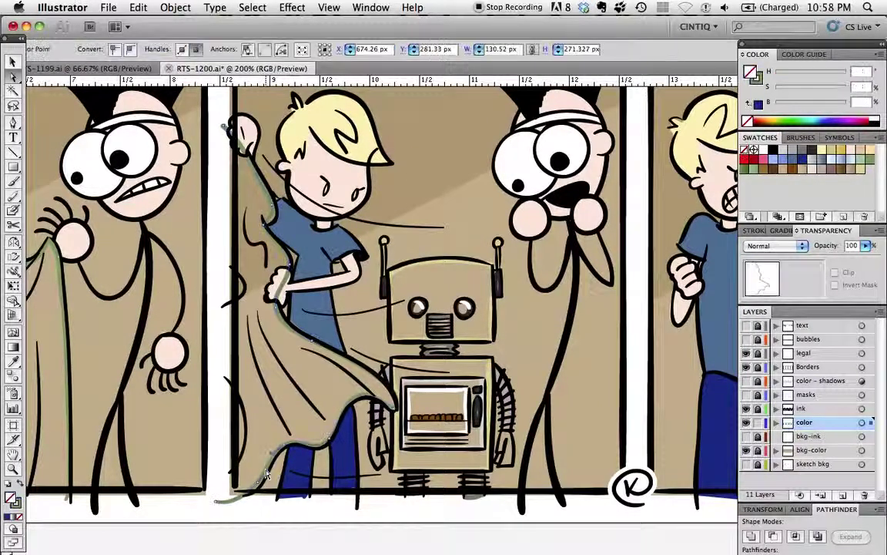
pyautogui.click(750, 72)
# - Fill the robots' tan head and body outlines, and all matching white outlines such as the oven windows, with their stroke colors
pyautogui.click(422, 339)
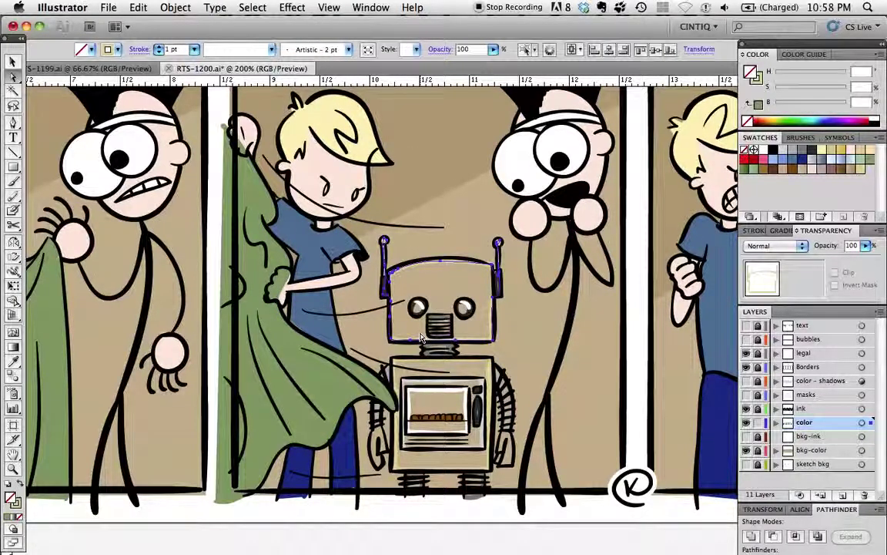
pyautogui.press('super+6')
pyautogui.moveTo(758, 80); pyautogui.dragTo(750, 72)
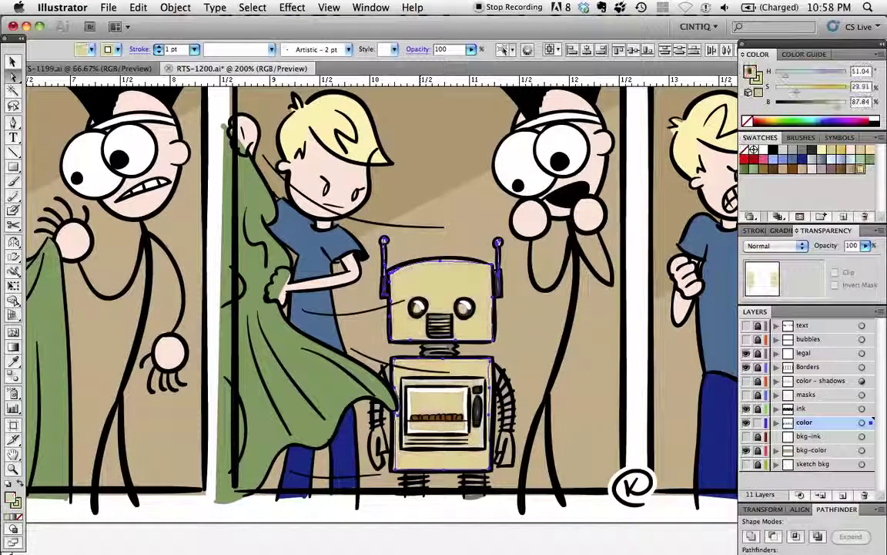
pyautogui.click(423, 381)
pyautogui.moveTo(758, 80); pyautogui.dragTo(750, 73)
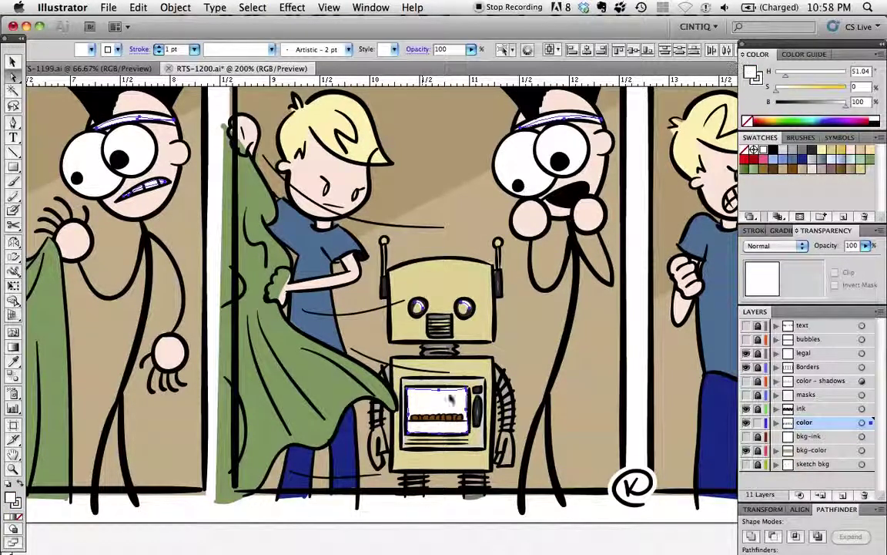
# - Fill the robots' oven frames with their light grey stroke color, and the eyes, ear pieces and oven controls with their dark grey
pyautogui.click(478, 379)
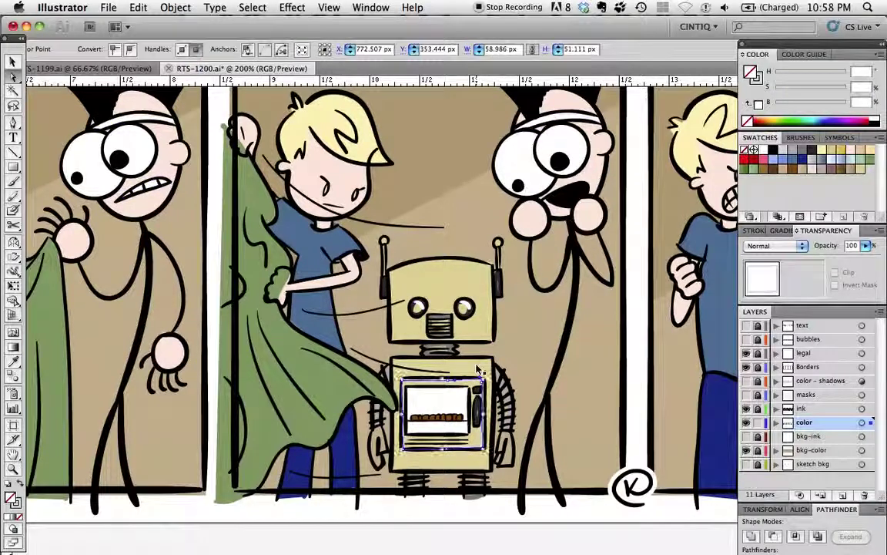
pyautogui.press('super+6')
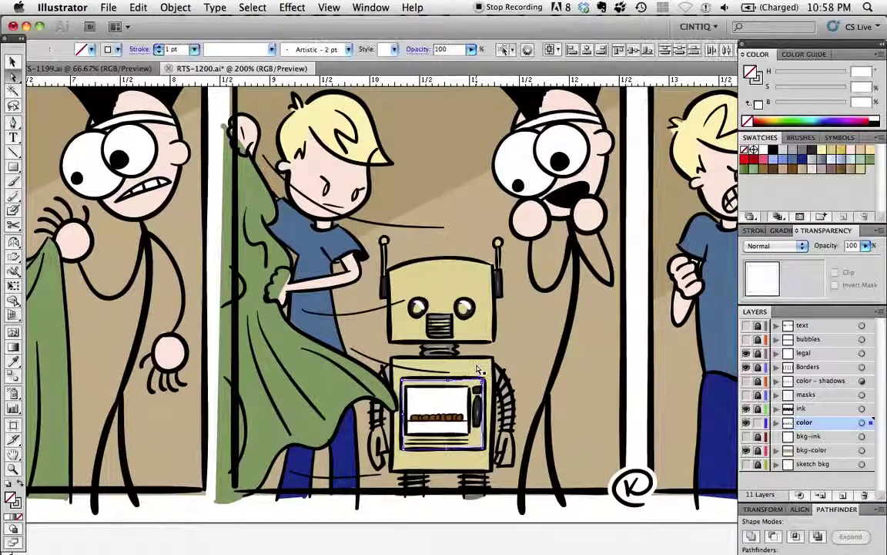
pyautogui.click(747, 74)
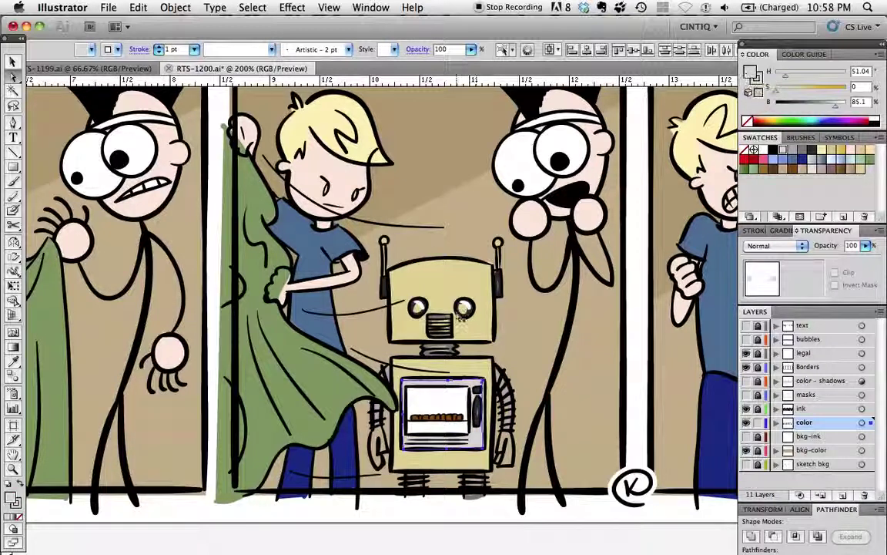
pyautogui.click(463, 309)
pyautogui.press('super+6')
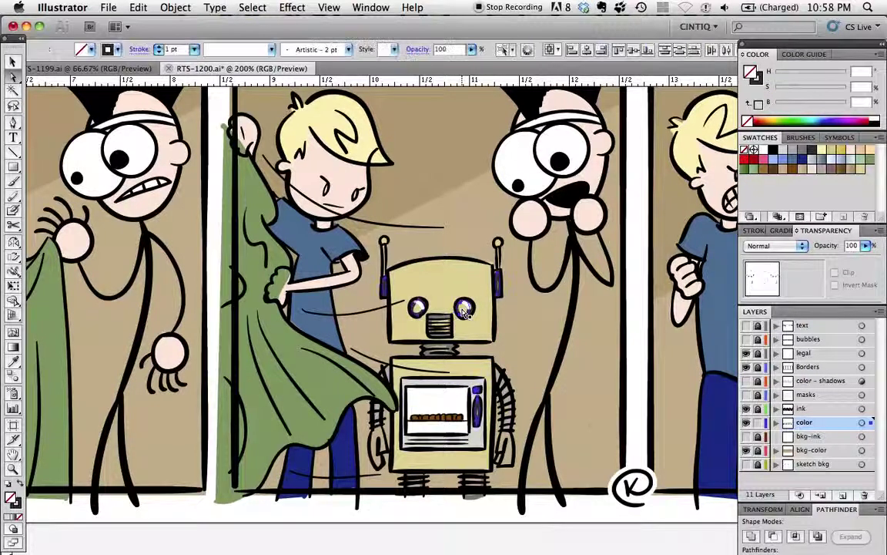
pyautogui.click(751, 72)
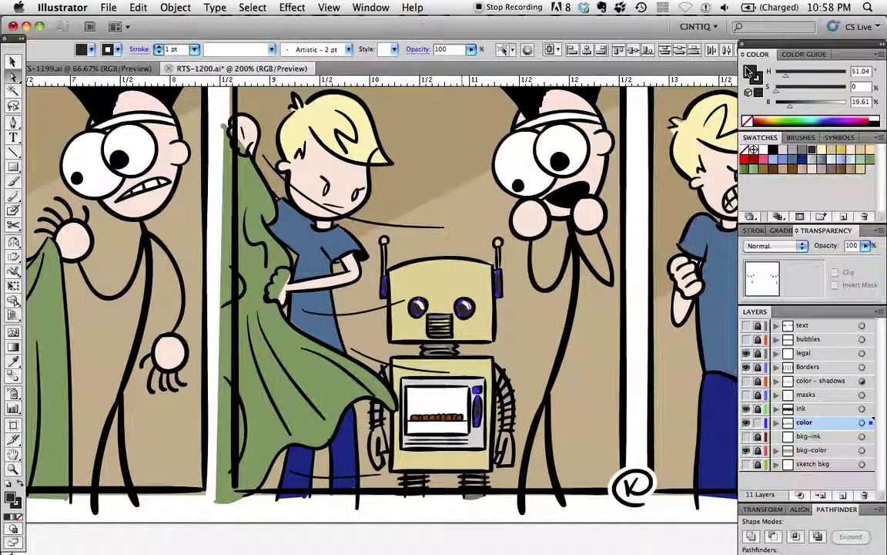
# - Select all the robots' arm outlines and fill them with their medium grey stroke color
pyautogui.click(510, 382)
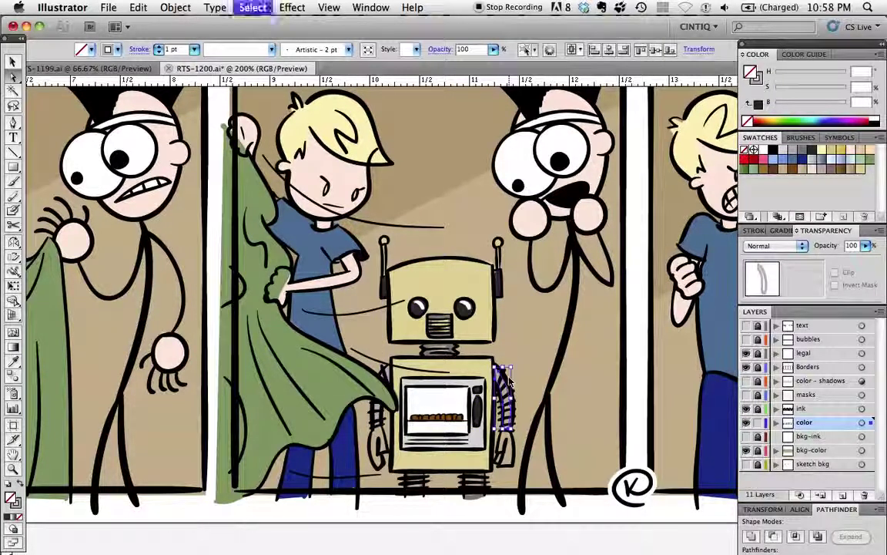
pyautogui.press('super+6')
pyautogui.click(754, 71)
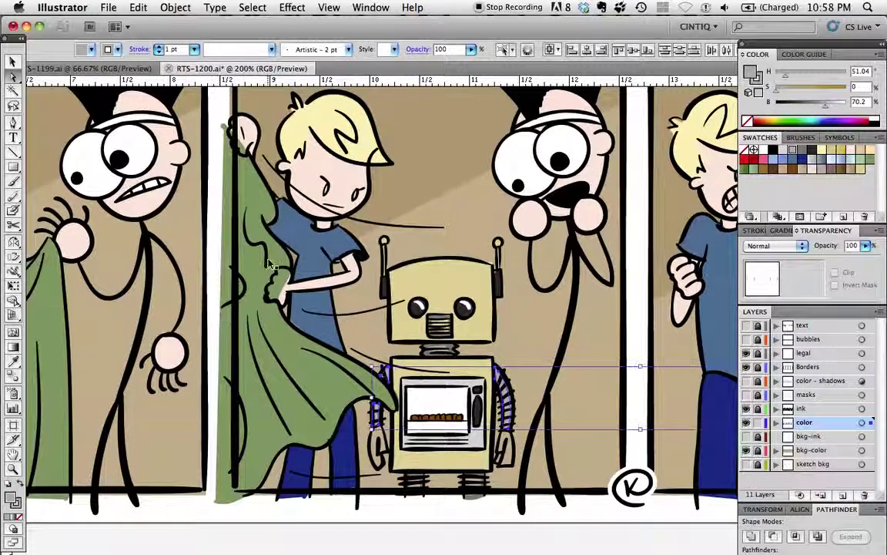
# - Select all the green cloth shapes on the color layer and send them to the back of the stacking order
pyautogui.click(248, 237)
pyautogui.press('super+6')
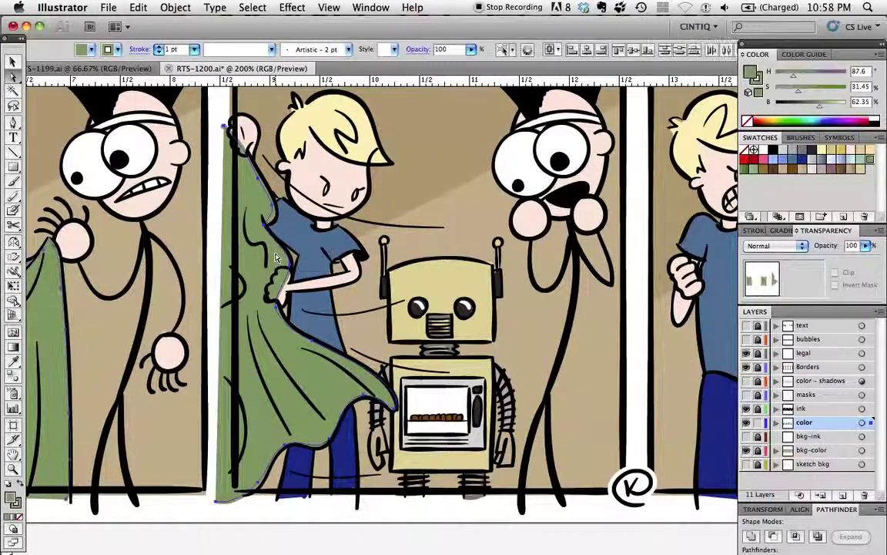
pyautogui.press('super+shift+[')
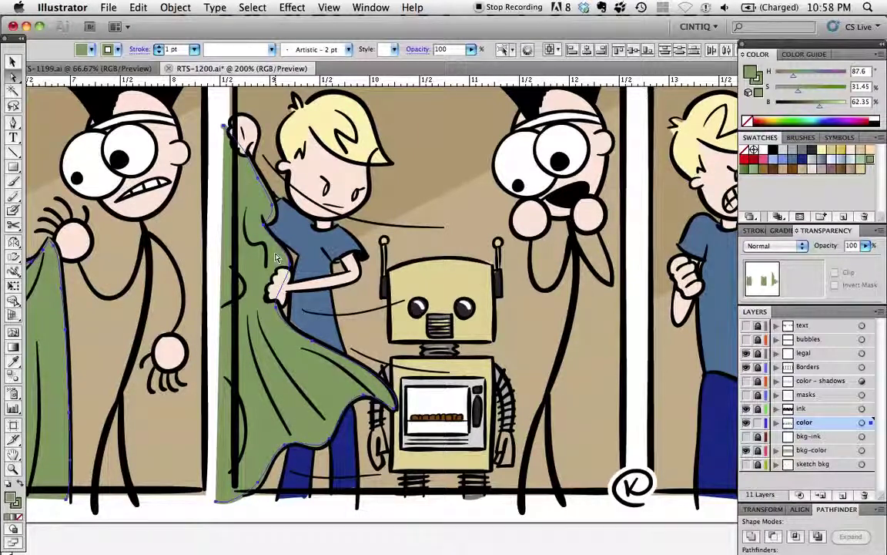
pyautogui.click(208, 222)
# - Look over all four panels to check the filled colors and spot any areas still left unpainted
pyautogui.scroll(-1, 161, 313)
pyautogui.moveTo(301, 391); pyautogui.dragTo(445, 385)
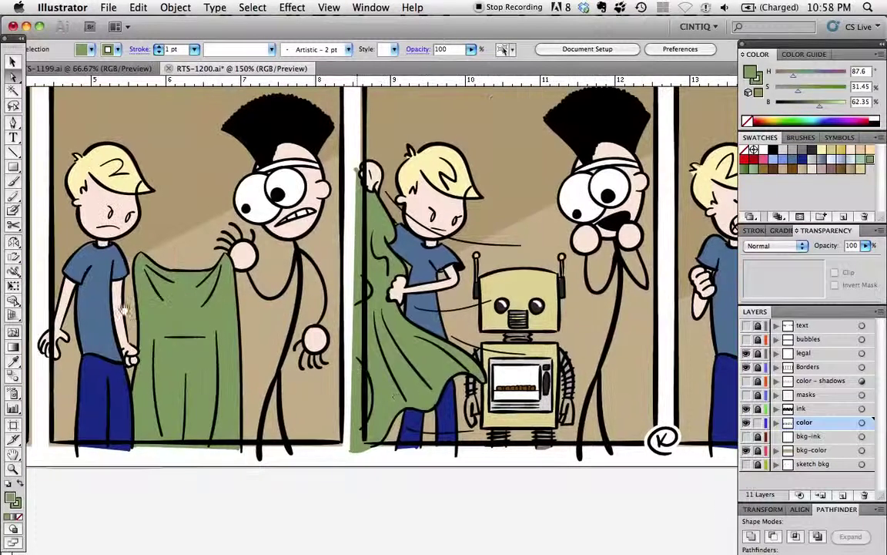
pyautogui.moveTo(152, 316); pyautogui.dragTo(242, 301)
pyautogui.moveTo(154, 207); pyautogui.dragTo(340, 204)
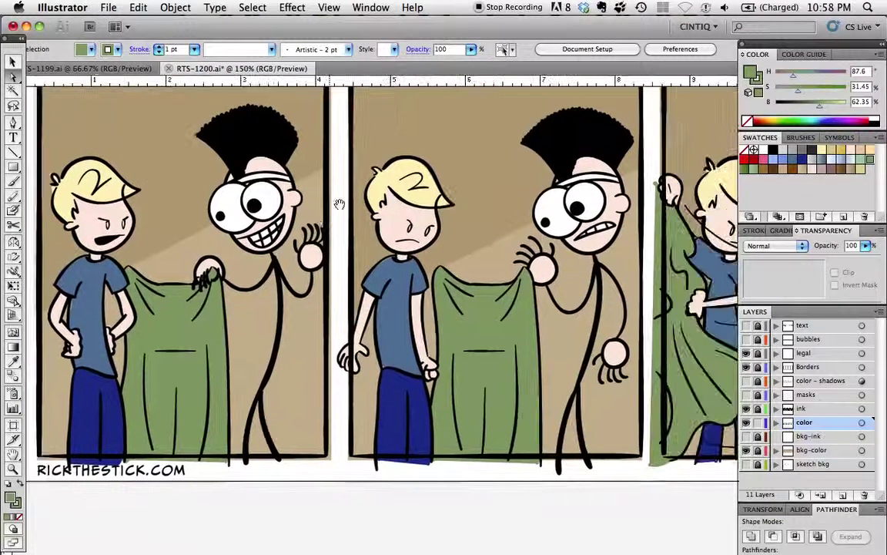
pyautogui.moveTo(691, 238); pyautogui.dragTo(378, 250)
pyautogui.hscroll(7, 378, 249)
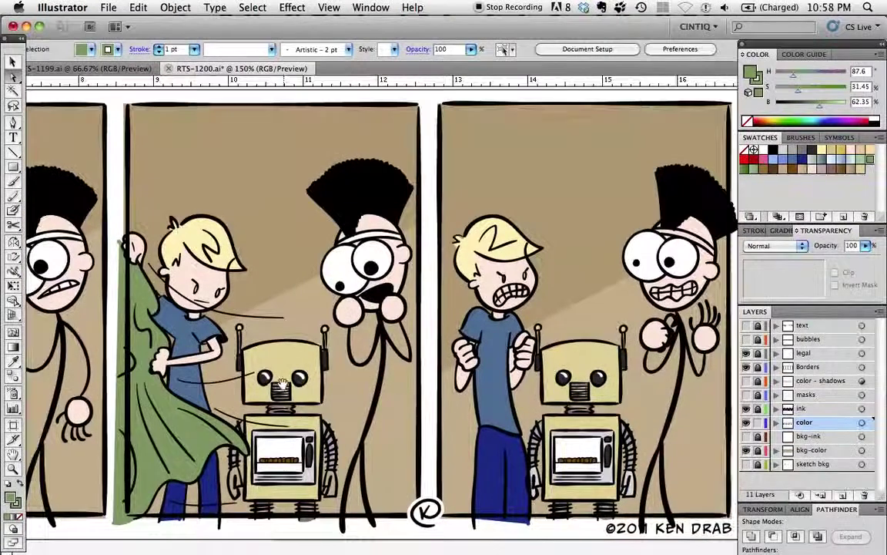
pyautogui.hscroll(-1, 312, 371)
pyautogui.scroll(1, 312, 371)
pyautogui.hscroll(5, 297, 289)
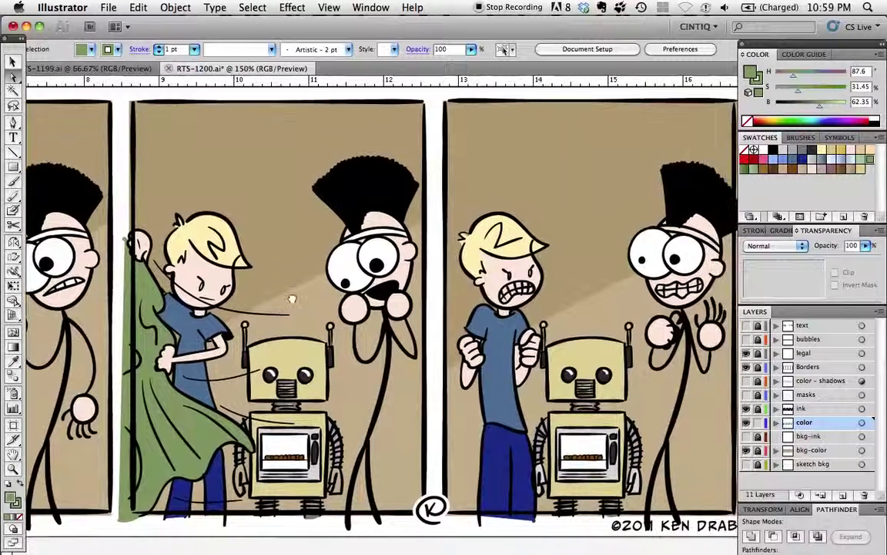
# - Paint the mohawk character's headband in the third panel and the blond character's teeth in the fourth panel white
pyautogui.press('b')
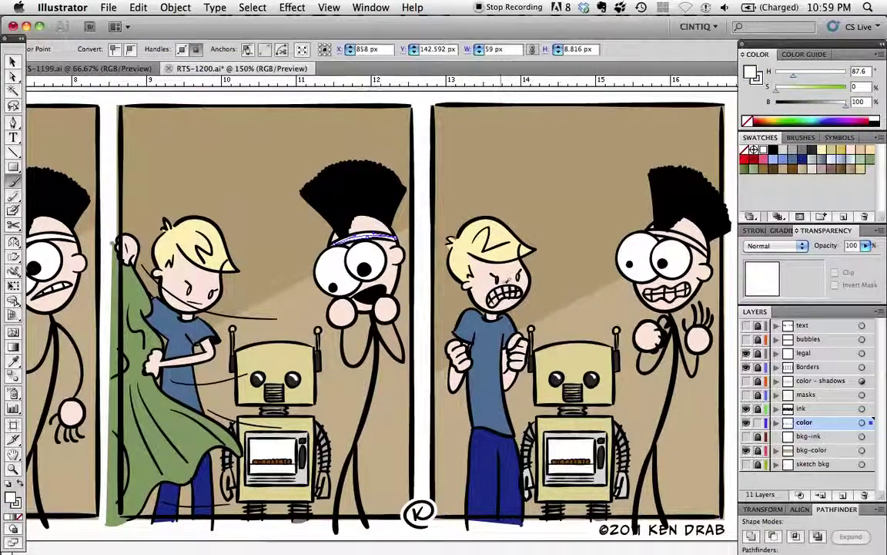
pyautogui.press('super+equal')
pyautogui.moveTo(370, 549); pyautogui.dragTo(260, 548)
pyautogui.moveTo(379, 254)
pyautogui.mouseDown()
pyautogui.moveTo(358, 262)
pyautogui.moveTo(356, 275)
pyautogui.moveTo(372, 261)
pyautogui.moveTo(390, 263)
pyautogui.moveTo(384, 254)
pyautogui.mouseUp()
pyautogui.click(764, 149)
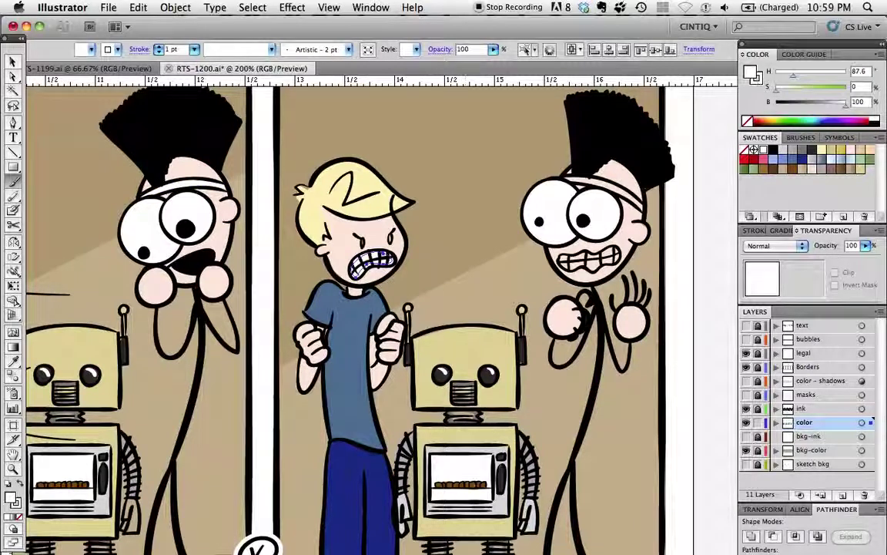
# - Paint the mohawk character's clenched teeth and headband in the fourth panel white
pyautogui.moveTo(565, 254)
pyautogui.mouseDown()
pyautogui.moveTo(608, 261)
pyautogui.moveTo(626, 247)
pyautogui.moveTo(615, 241)
pyautogui.moveTo(585, 254)
pyautogui.mouseUp()
pyautogui.click(759, 93)
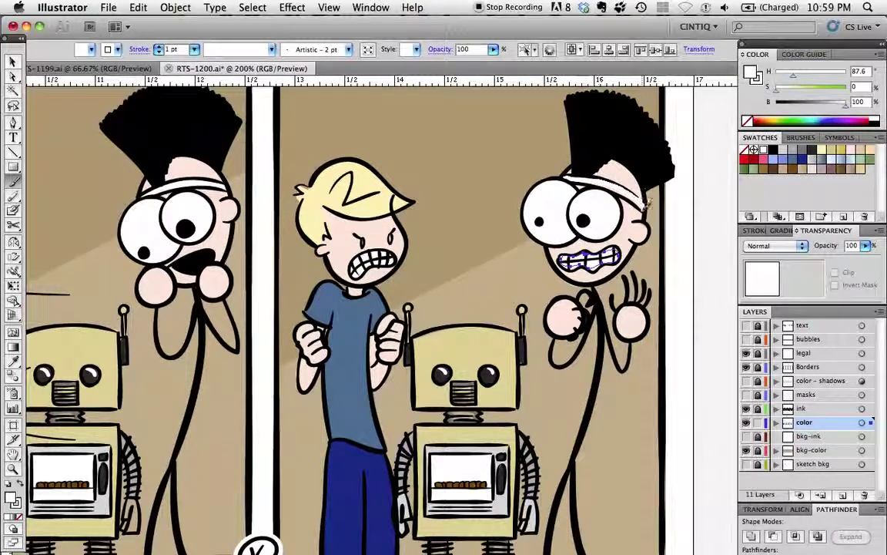
pyautogui.moveTo(592, 182); pyautogui.dragTo(567, 177)
pyautogui.click(755, 95)
pyautogui.keyDown('super'); pyautogui.click(707, 177); pyautogui.keyUp('super')
pyautogui.keyDown('super'); pyautogui.click(708, 175); pyautogui.keyUp('super')
# - Select all the robots' mouth grille, neck and leg outlines and fill them with their grey stroke color
pyautogui.scroll(-1, 713, 168)
pyautogui.moveTo(189, 309); pyautogui.dragTo(301, 328)
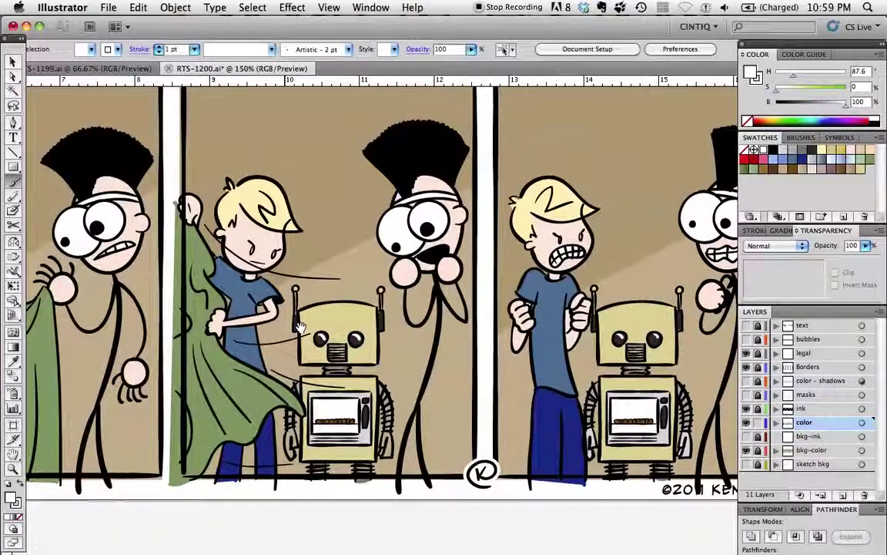
pyautogui.click(12, 225)
pyautogui.scroll(2, 540, 347)
pyautogui.moveTo(610, 376); pyautogui.dragTo(396, 332)
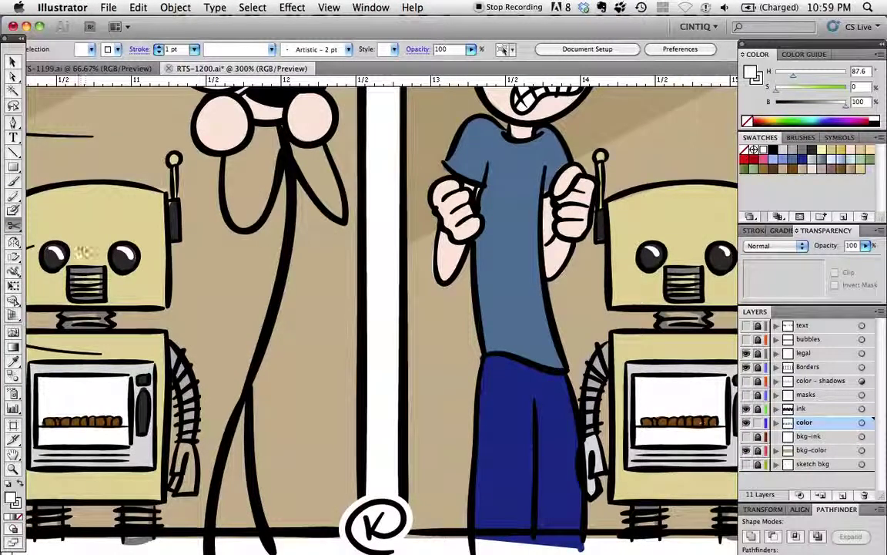
pyautogui.click(90, 262)
pyautogui.press('super+6')
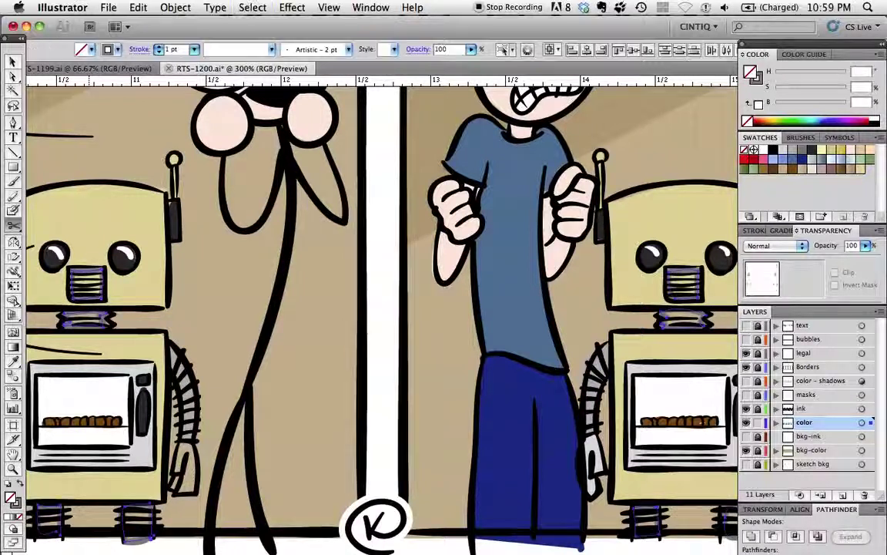
pyautogui.moveTo(756, 79); pyautogui.dragTo(746, 72)
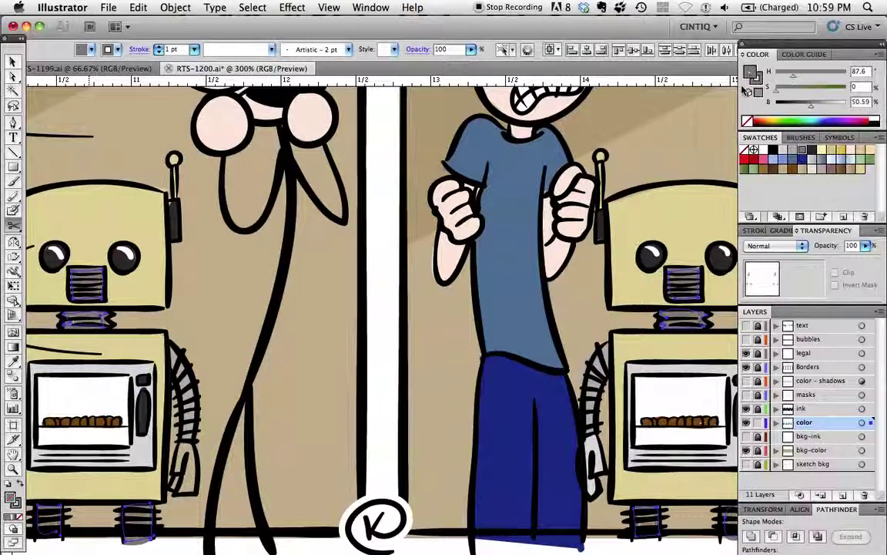
pyautogui.keyDown('super'); pyautogui.click(388, 279); pyautogui.keyUp('super')
# - Lock the color layer, then cut the fourth-panel robot's hand ink outline and delete the piece overlapping the blond character's trousers
pyautogui.moveTo(414, 285); pyautogui.dragTo(277, 249)
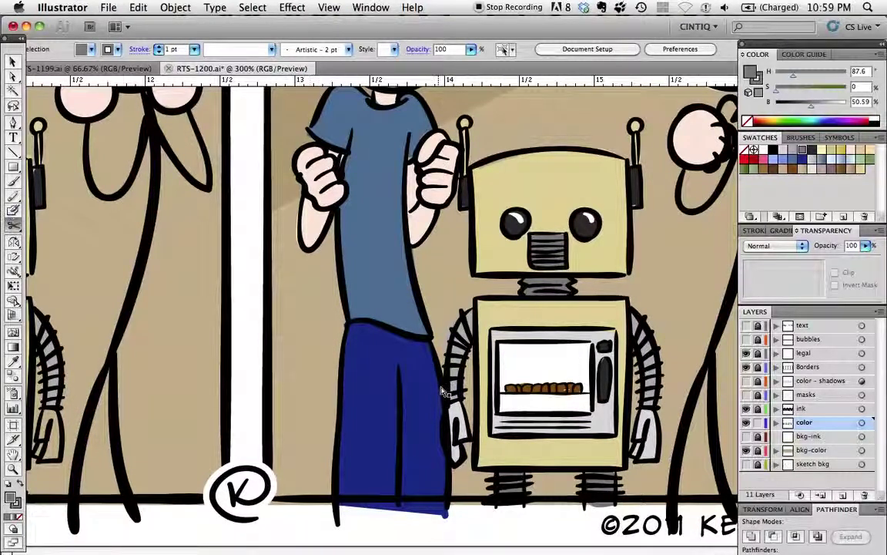
pyautogui.click(444, 438)
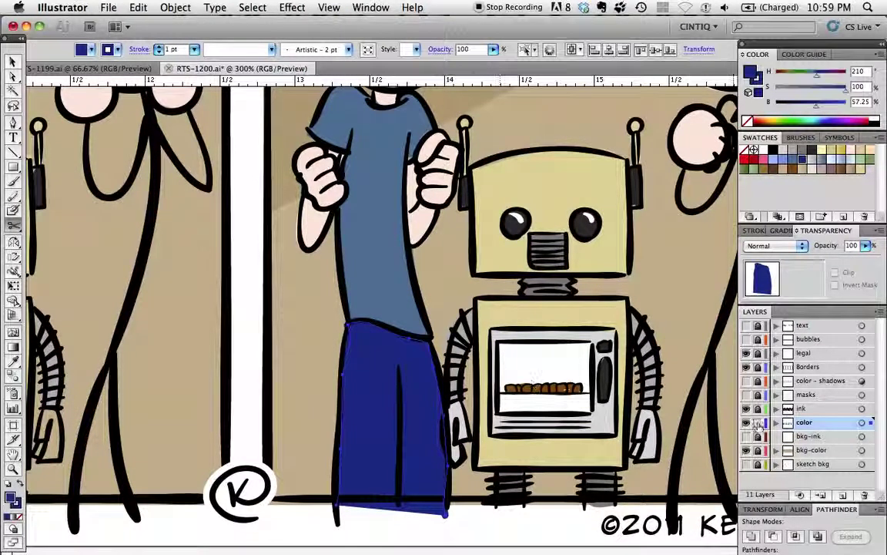
pyautogui.click(759, 423)
pyautogui.click(453, 436)
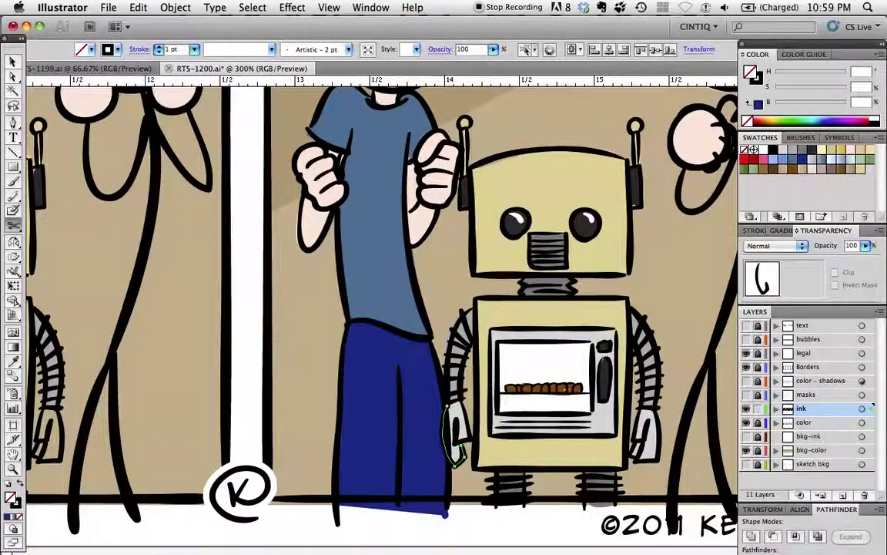
pyautogui.click(454, 463)
pyautogui.keyDown('super'); pyautogui.click(445, 436); pyautogui.keyUp('super')
pyautogui.press('Delete')
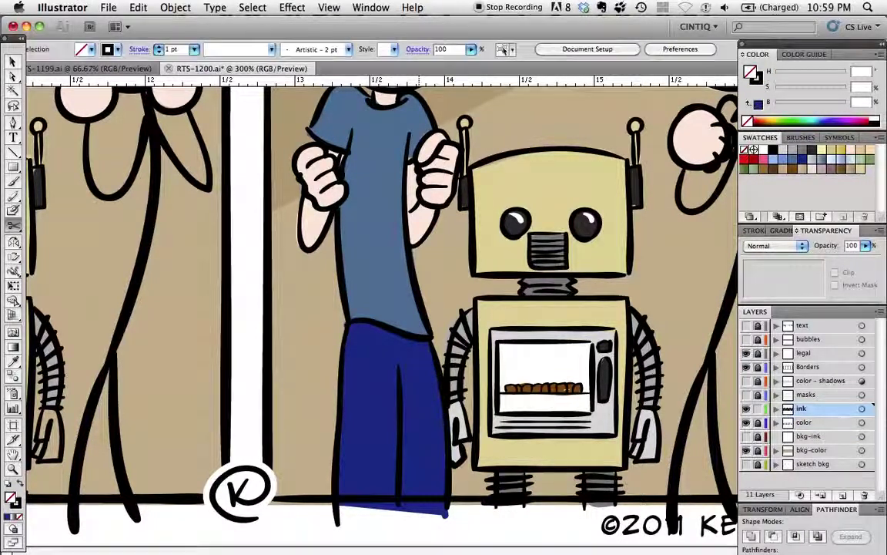
# - Show the color - shadows layer and review the shading across the whole strip
pyautogui.press('super+minus')
pyautogui.press('super+0')
pyautogui.moveTo(262, 155); pyautogui.dragTo(196, 138)
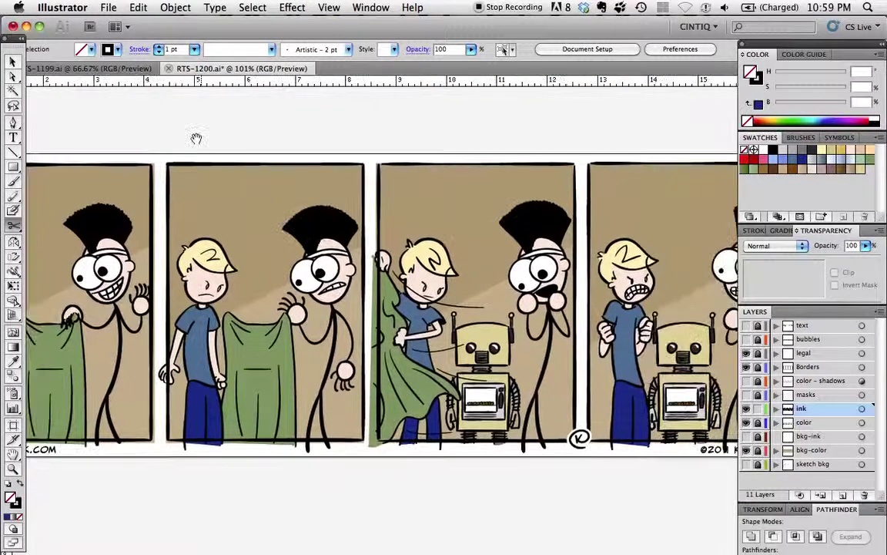
pyautogui.press('v')
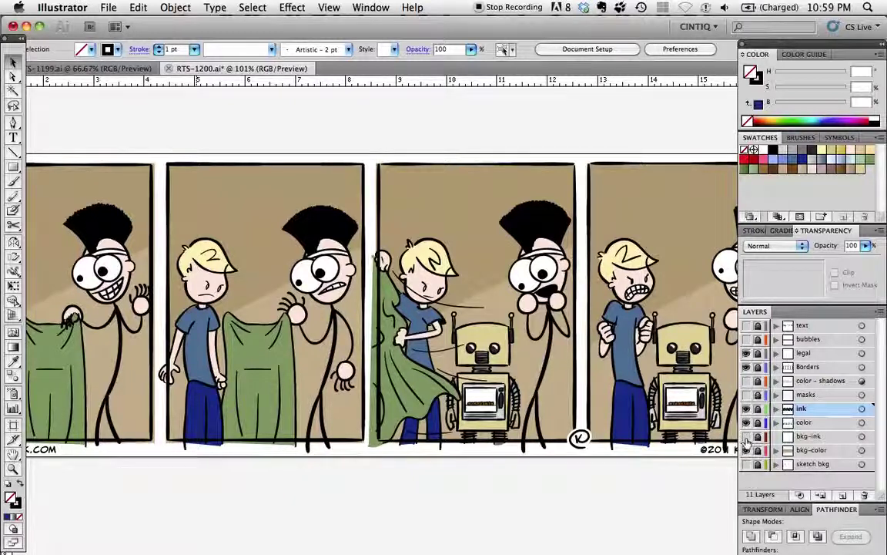
pyautogui.click(747, 381)
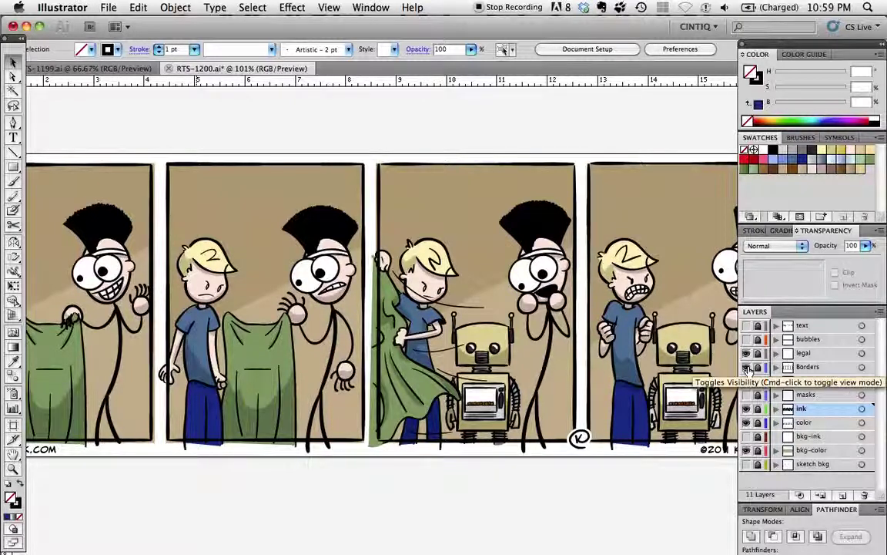
pyautogui.moveTo(519, 229); pyautogui.dragTo(292, 208)
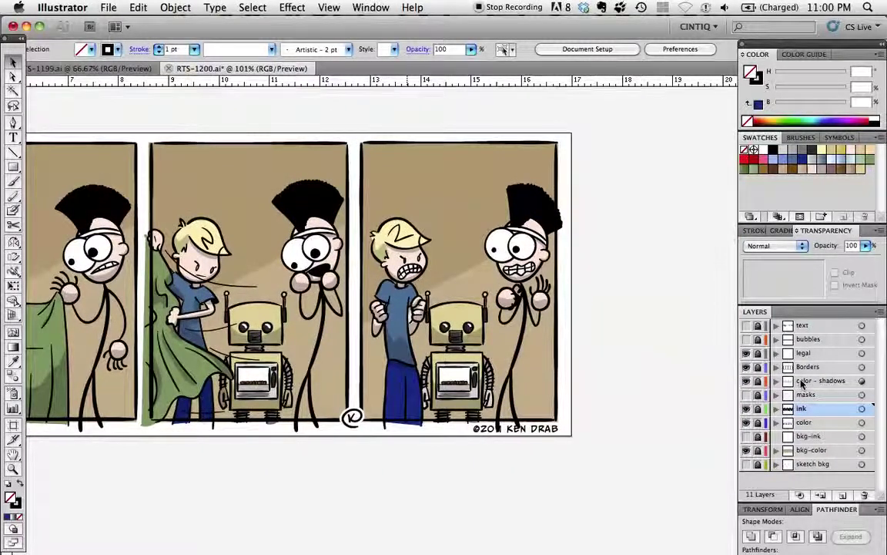
pyautogui.hscroll(-10, 254, 191)
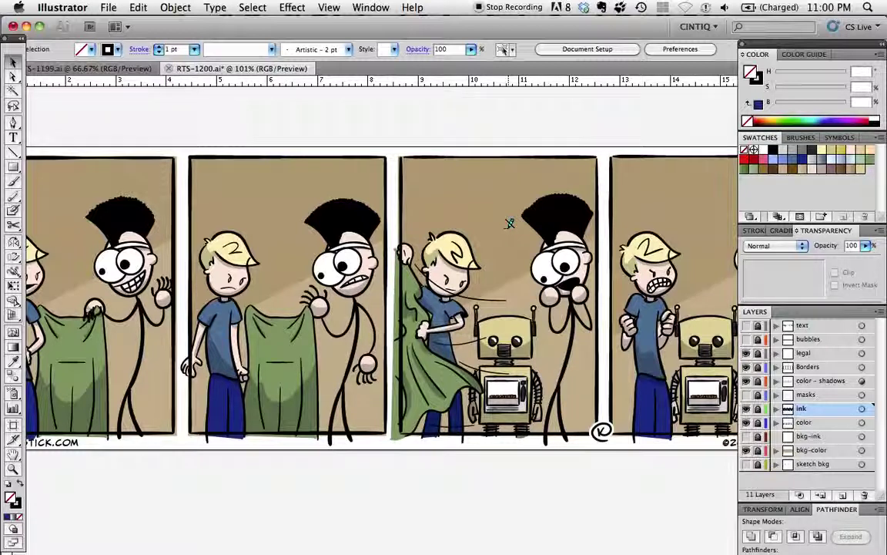
# - Unlock and activate the color - shadows layer, and set both fill and stroke to the 70.2% brightness grey swatch
pyautogui.press('m')
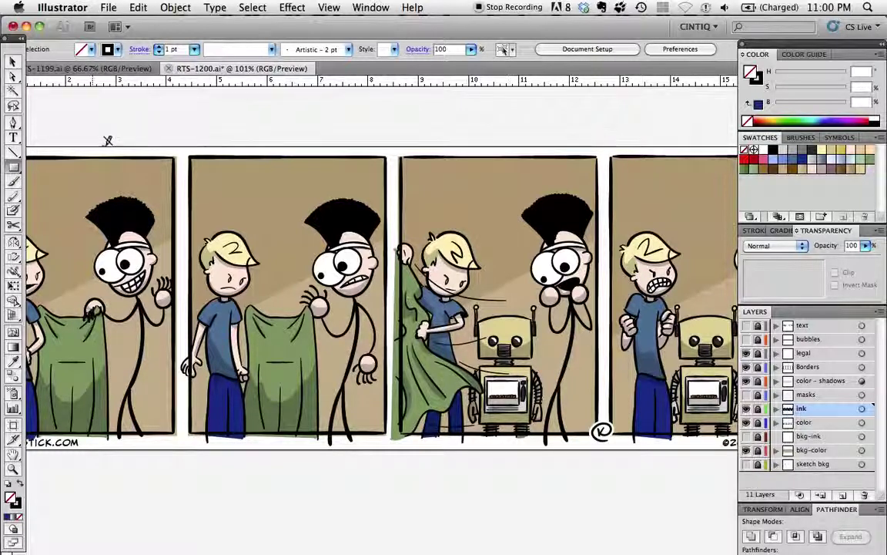
pyautogui.click(806, 395)
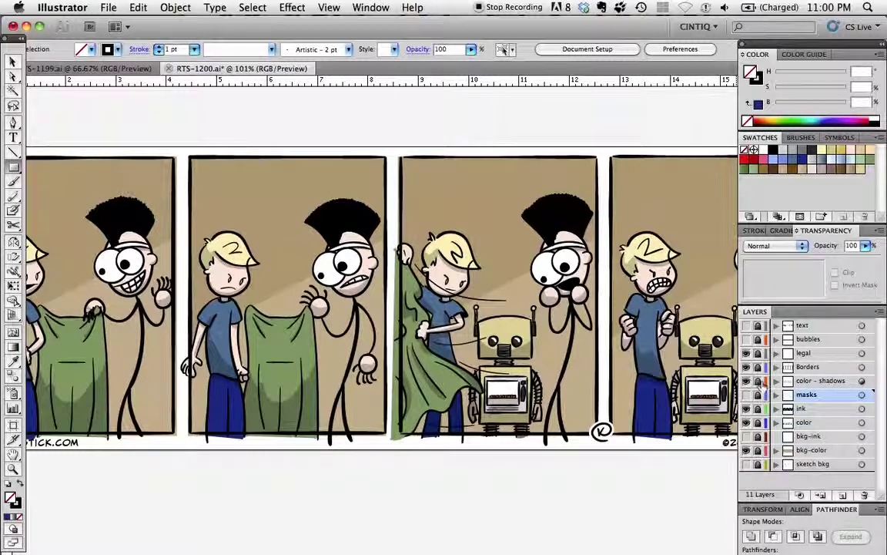
pyautogui.click(805, 381)
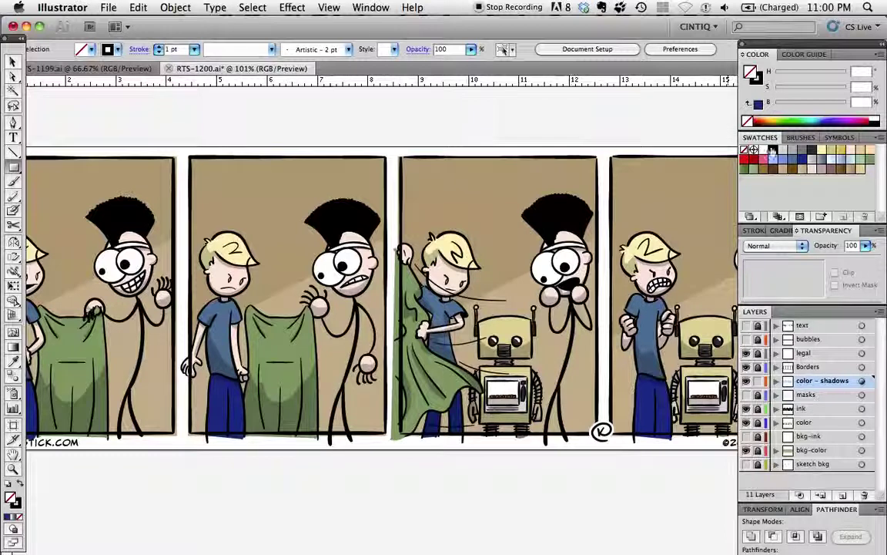
pyautogui.click(792, 149)
pyautogui.moveTo(757, 78); pyautogui.dragTo(759, 79)
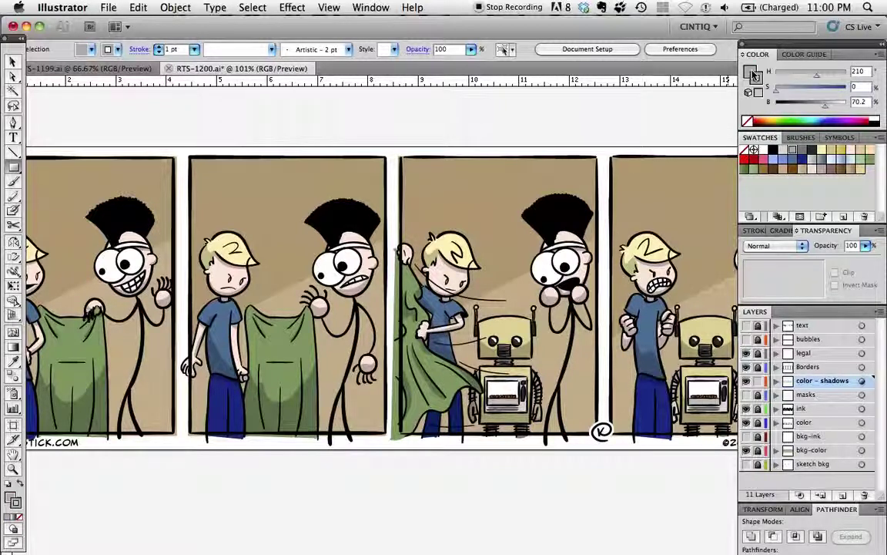
# - Draw two grey rectangles side by side above the blond character in the third panel and move the second to overlap the first
pyautogui.scroll(1, 431, 189)
pyautogui.moveTo(470, 205); pyautogui.dragTo(346, 288)
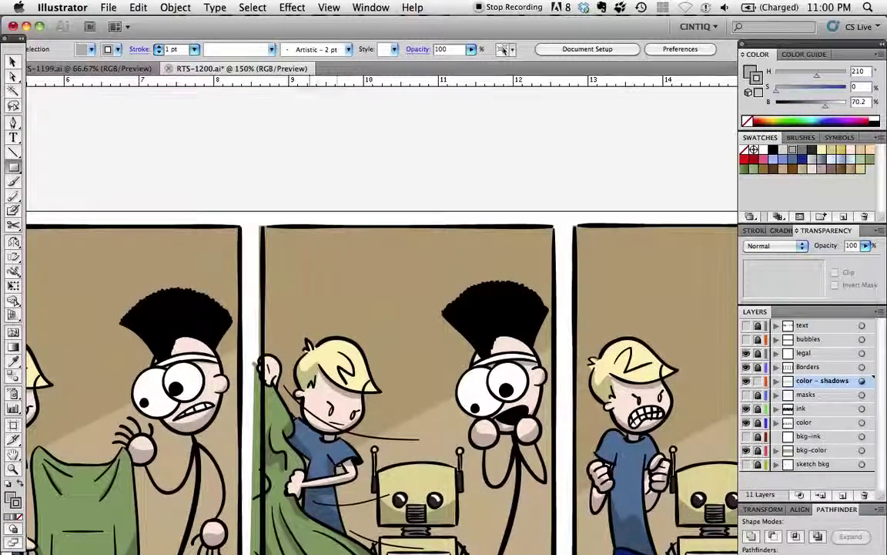
pyautogui.moveTo(305, 255); pyautogui.dragTo(369, 318)
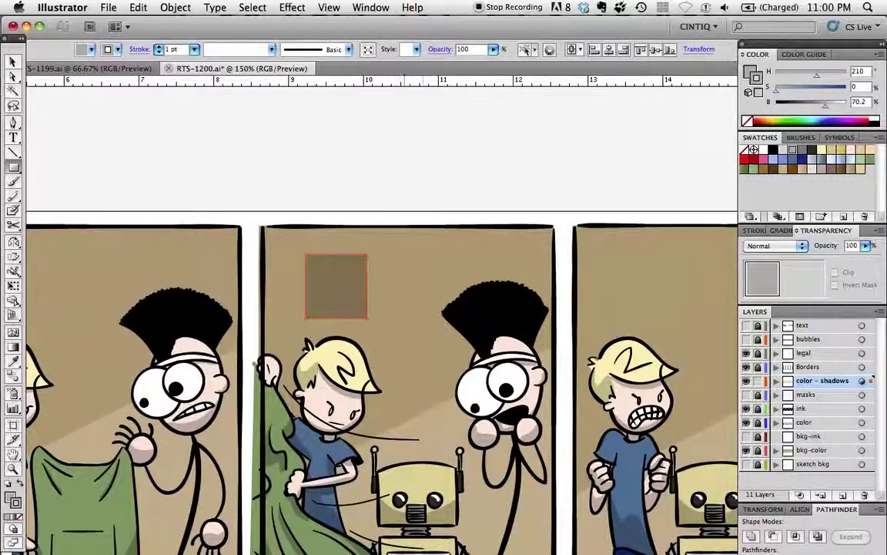
pyautogui.moveTo(423, 255); pyautogui.dragTo(374, 317)
pyautogui.press('v')
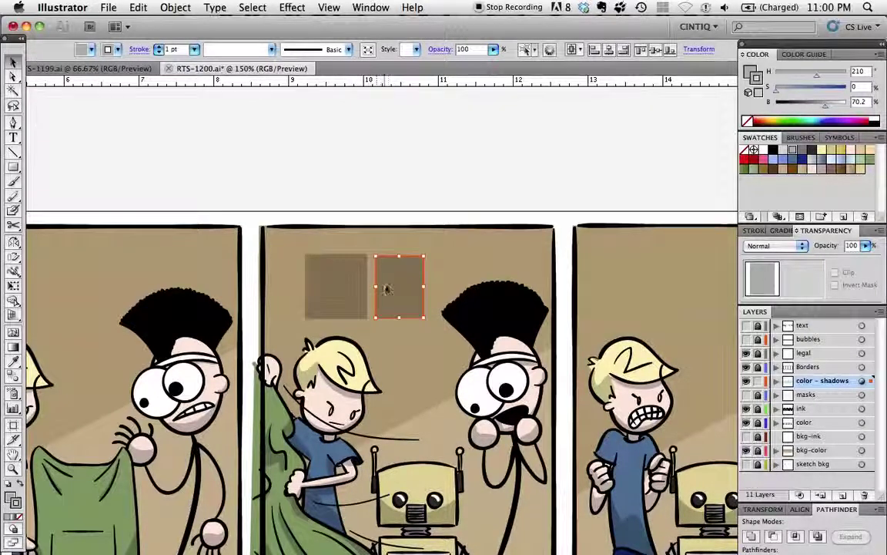
pyautogui.moveTo(377, 291); pyautogui.dragTo(365, 284)
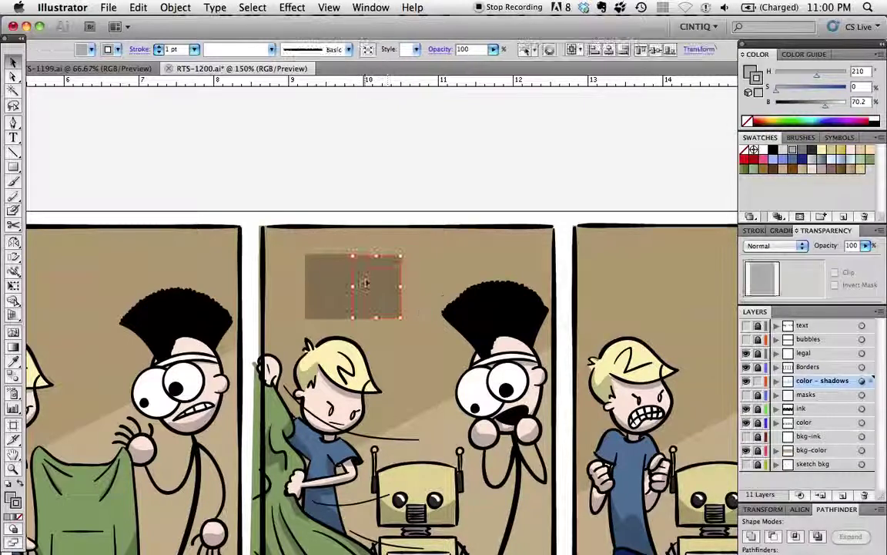
# - Select both overlapping grey demonstration rectangles in the third panel and delete them
pyautogui.click(143, 107)
pyautogui.click(351, 299)
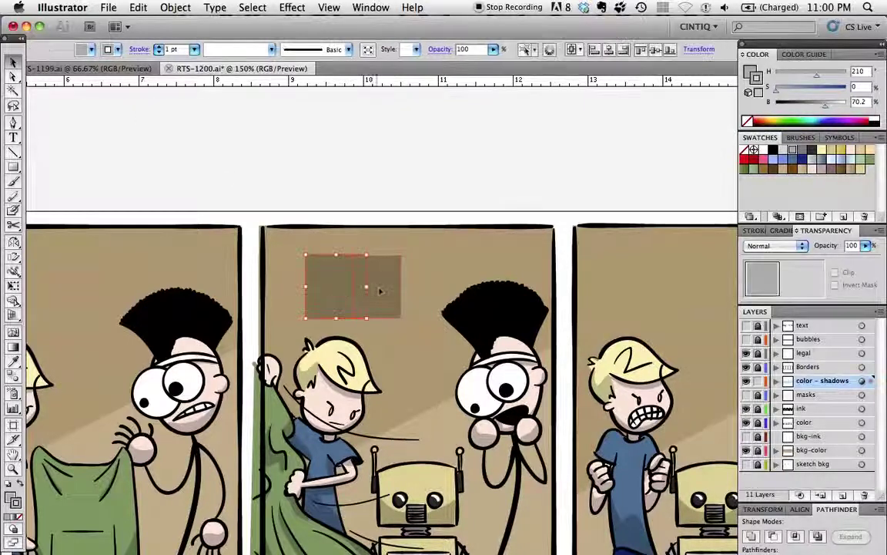
pyautogui.keyDown('shift'); pyautogui.click(377, 271); pyautogui.keyUp('shift')
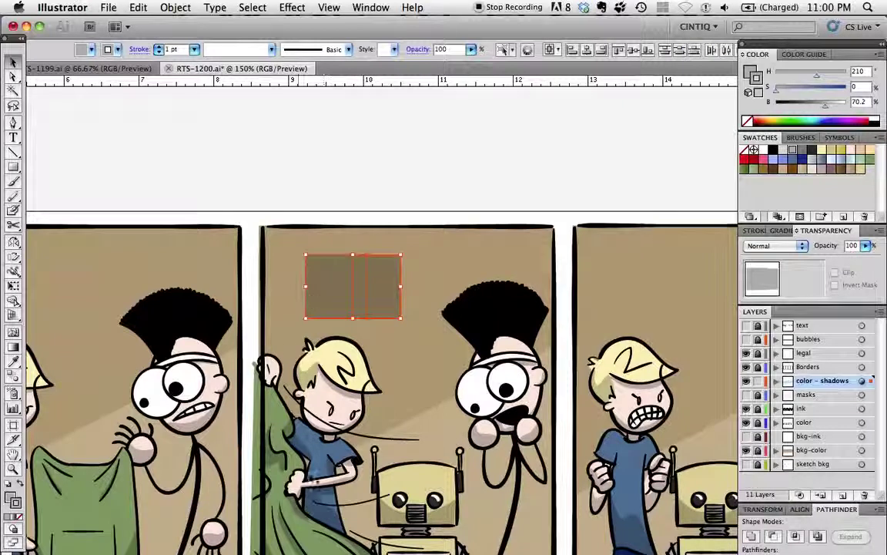
pyautogui.press('Delete')
# - Lock the color - shadows layer, then unlock the bkg-color layer and make it active
pyautogui.scroll(-5, 322, 311)
pyautogui.hscroll(-2, 322, 311)
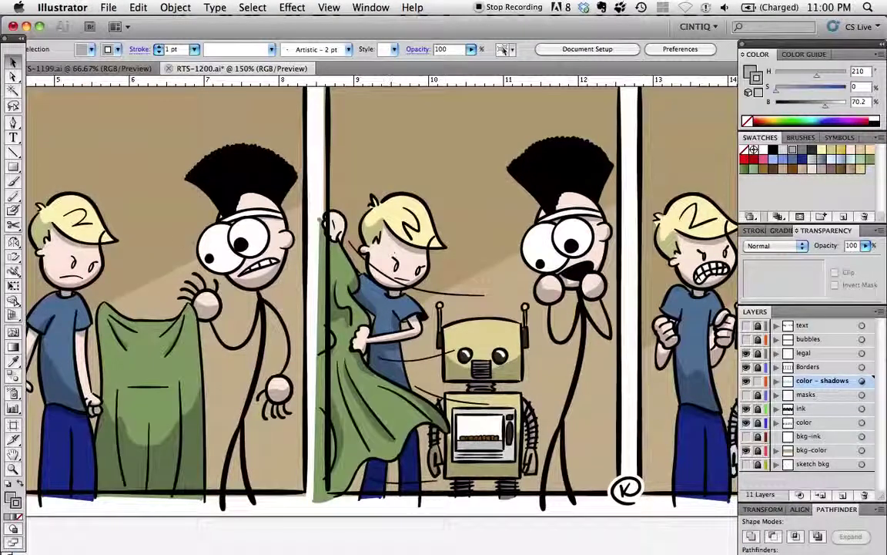
pyautogui.hscroll(5, 183, 239)
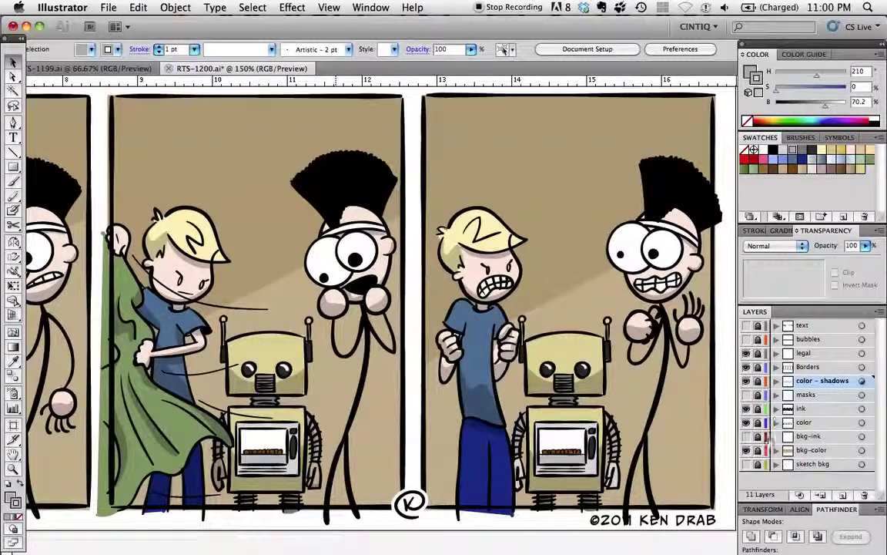
pyautogui.click(775, 450)
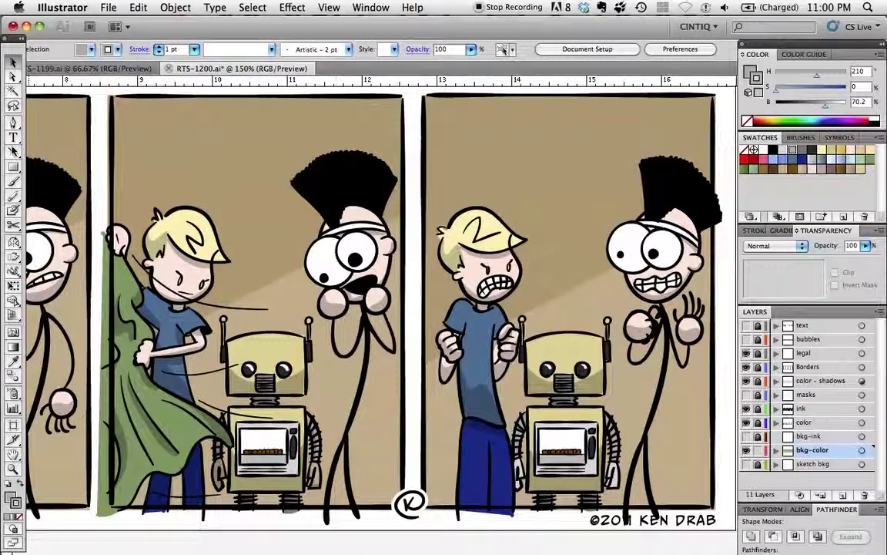
# - Draw two grey rectangles side by side above the blond character in the third panel and set both to Multiply at 50% opacity
pyautogui.moveTo(164, 119); pyautogui.dragTo(217, 189)
pyautogui.moveTo(239, 117)
pyautogui.mouseDown()
pyautogui.moveTo(264, 178)
pyautogui.moveTo(287, 190)
pyautogui.mouseUp()
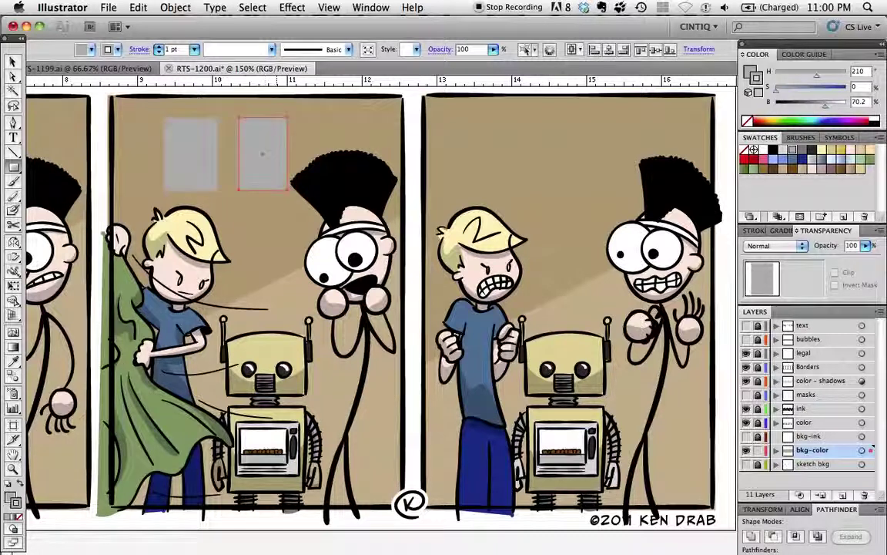
pyautogui.click(13, 61)
pyautogui.keyDown('shift'); pyautogui.click(178, 136); pyautogui.keyUp('shift')
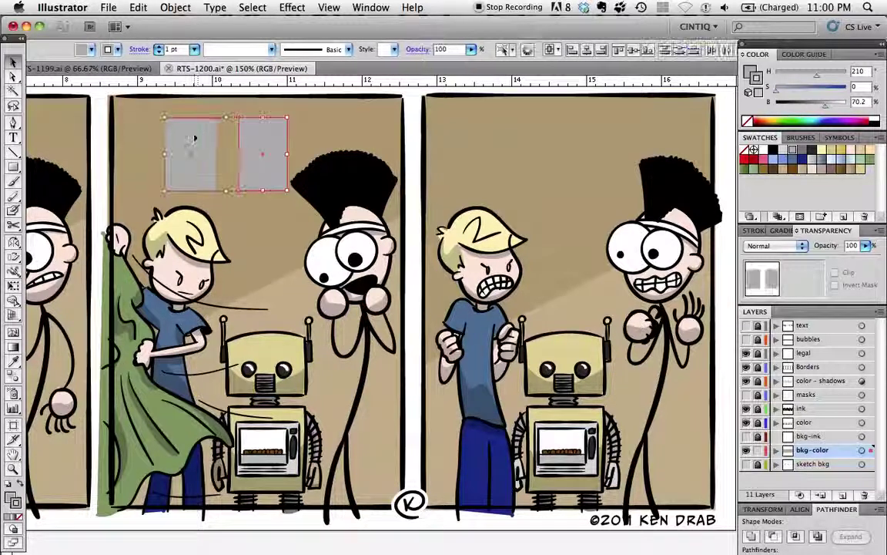
pyautogui.click(787, 245)
pyautogui.click(784, 275)
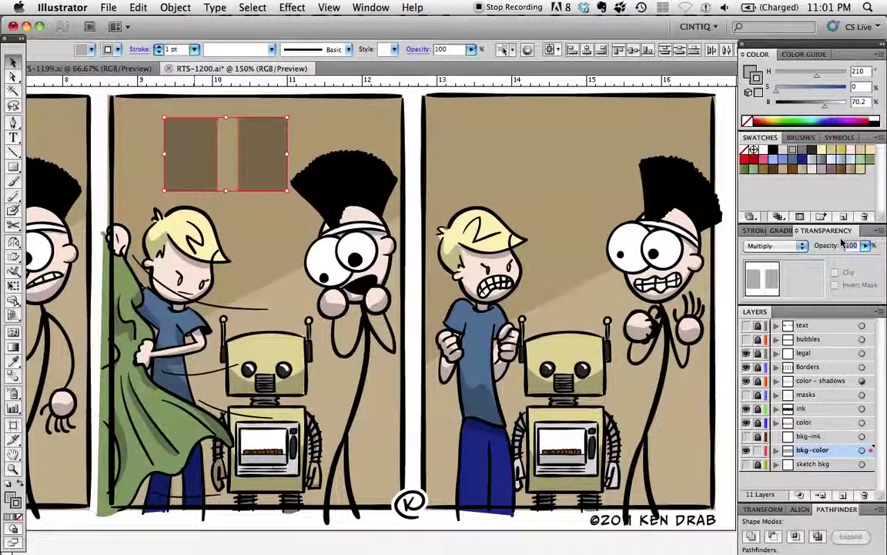
pyautogui.write('50')
pyautogui.press('Return')
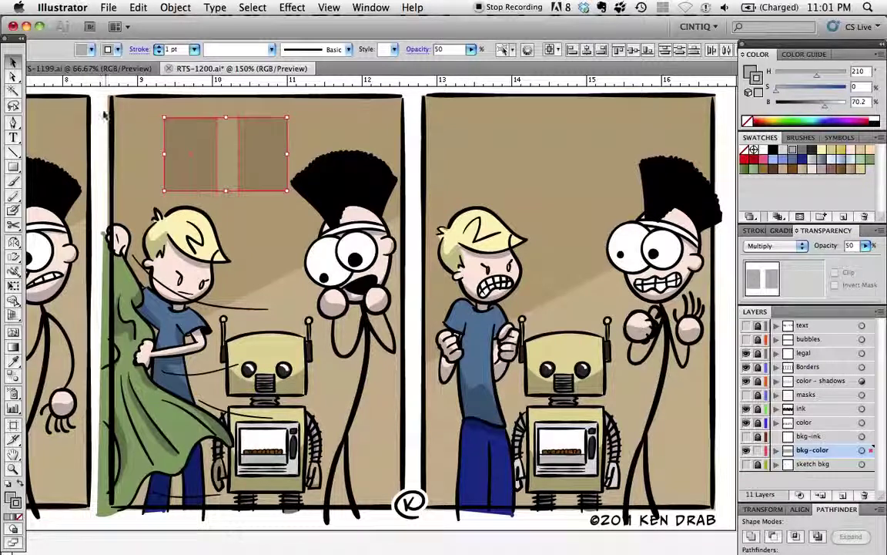
pyautogui.hotkey('ctrl', 'shift', 'a')
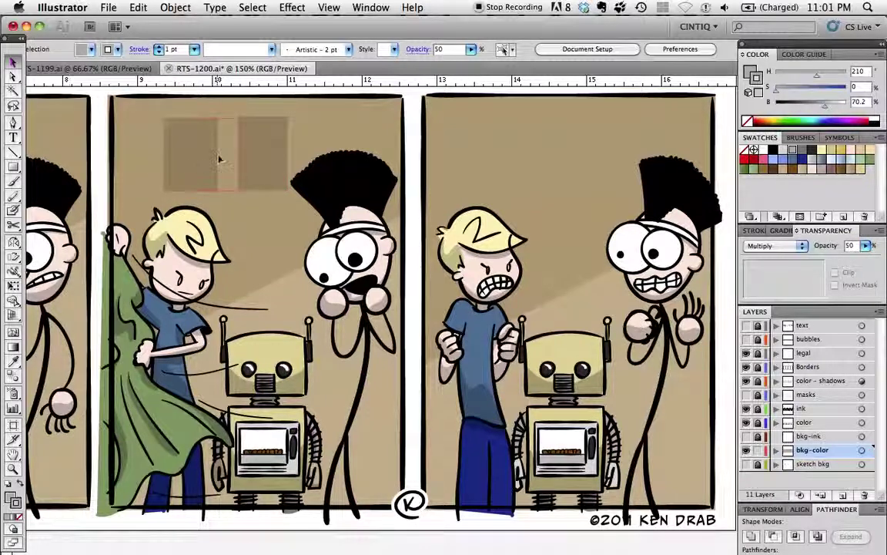
# - Move the first demonstration rectangle to overlap the second, and delete both rectangles
pyautogui.moveTo(224, 148); pyautogui.dragTo(258, 149)
pyautogui.hotkey('ctrl', 'shift', 'a')
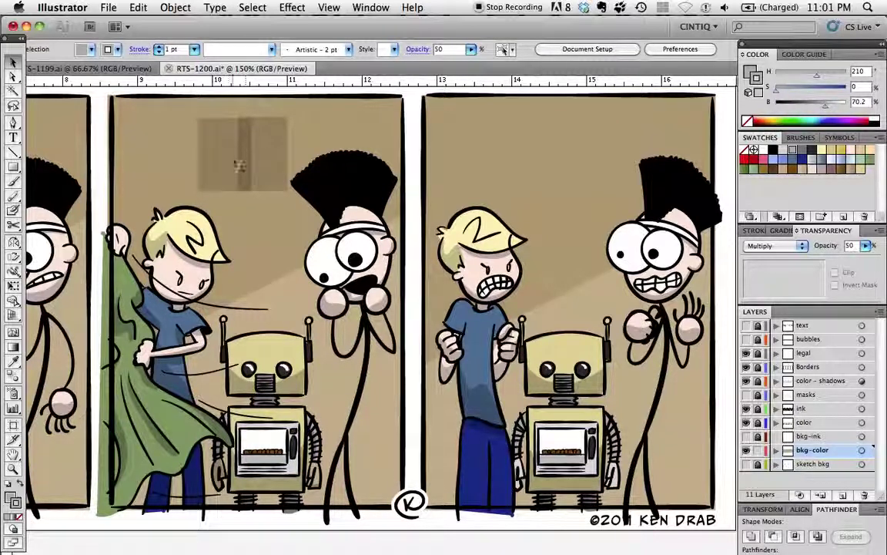
pyautogui.click(235, 140)
pyautogui.press('Delete')
pyautogui.click(219, 163)
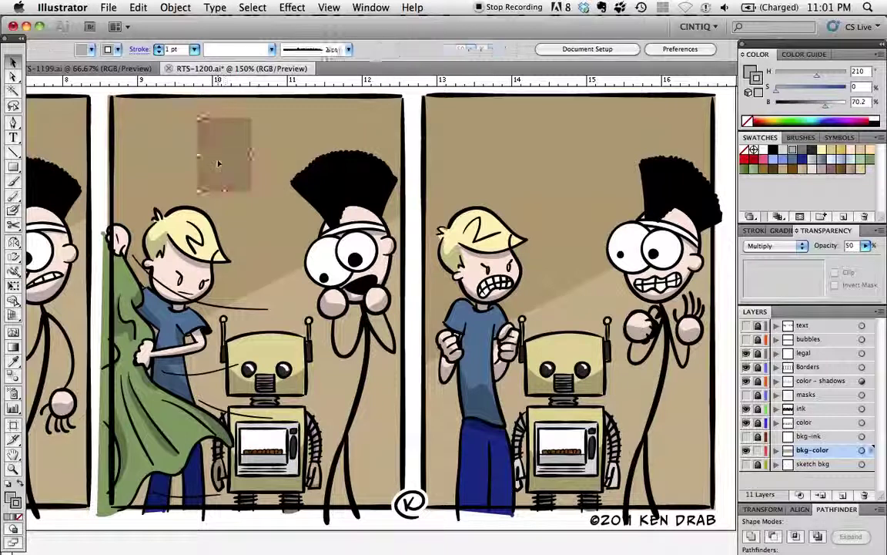
pyautogui.press('Delete')
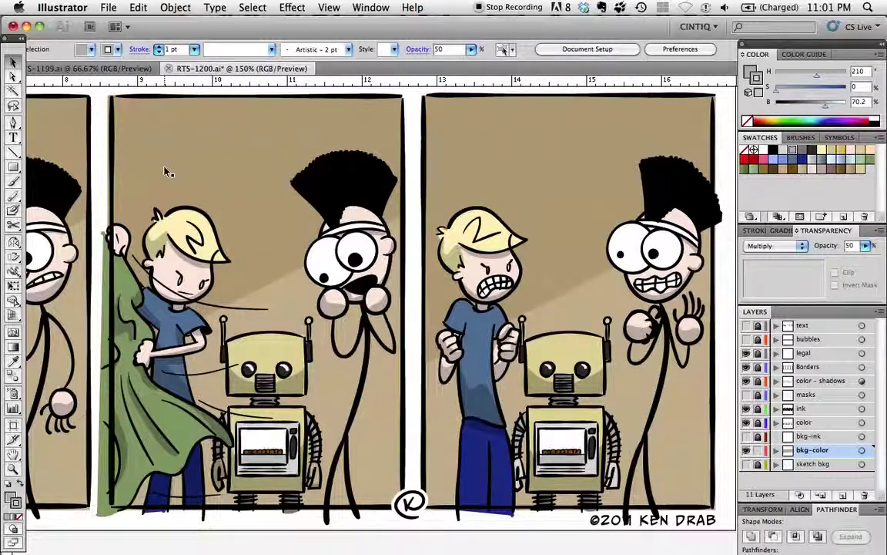
# - Show the masks and bkg-ink layers, and unlock and target the color - shadows layer to select all its artwork
pyautogui.moveTo(151, 248); pyautogui.dragTo(286, 240)
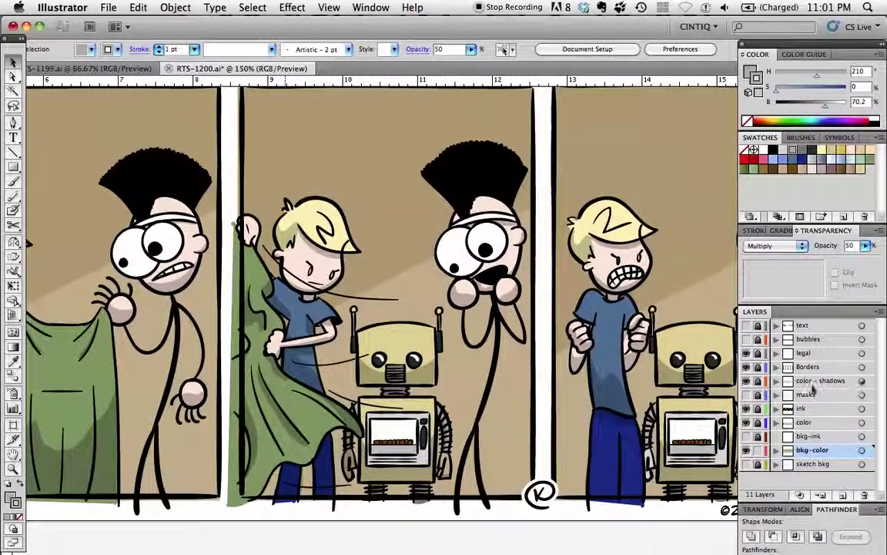
pyautogui.click(862, 382)
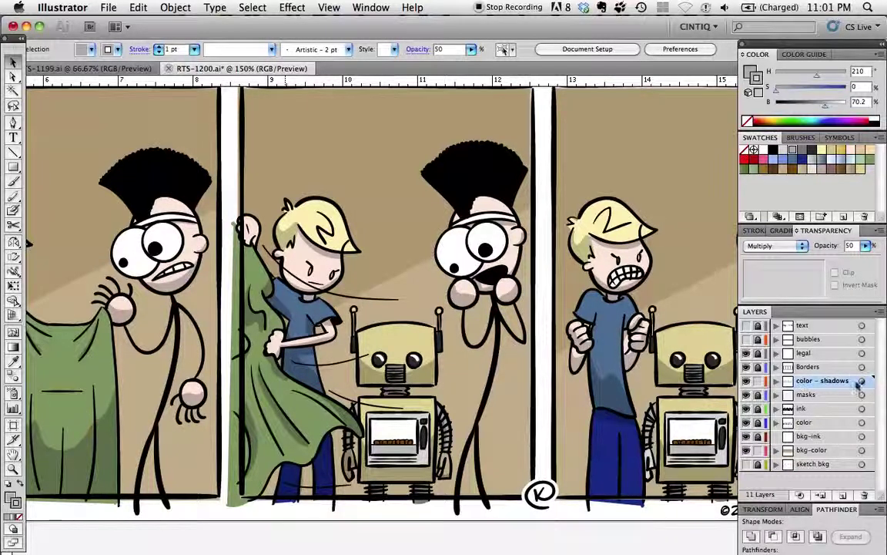
pyautogui.click(862, 381)
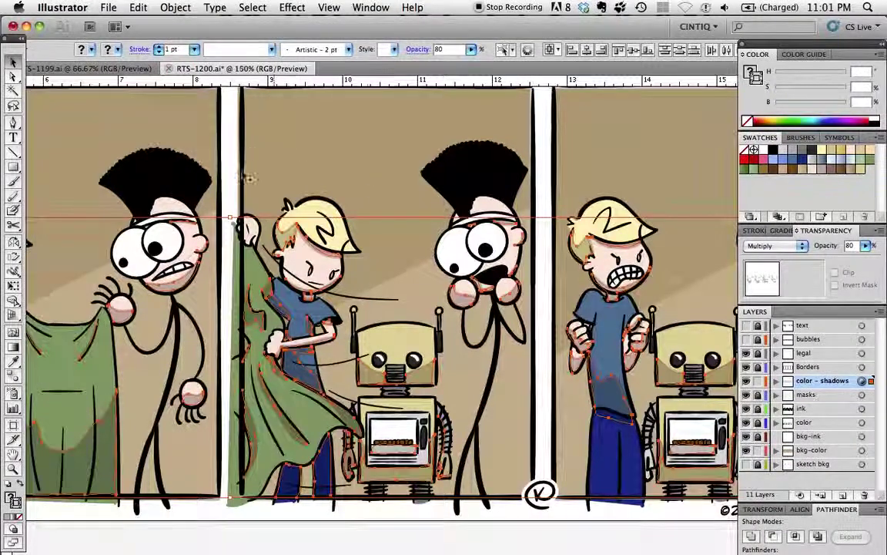
# - Examine the blend mode and opacity applied to the whole color - shadows layer, and deselect its artwork
pyautogui.press('super+minus')
pyautogui.press('space')
pyautogui.moveTo(331, 226); pyautogui.dragTo(442, 267)
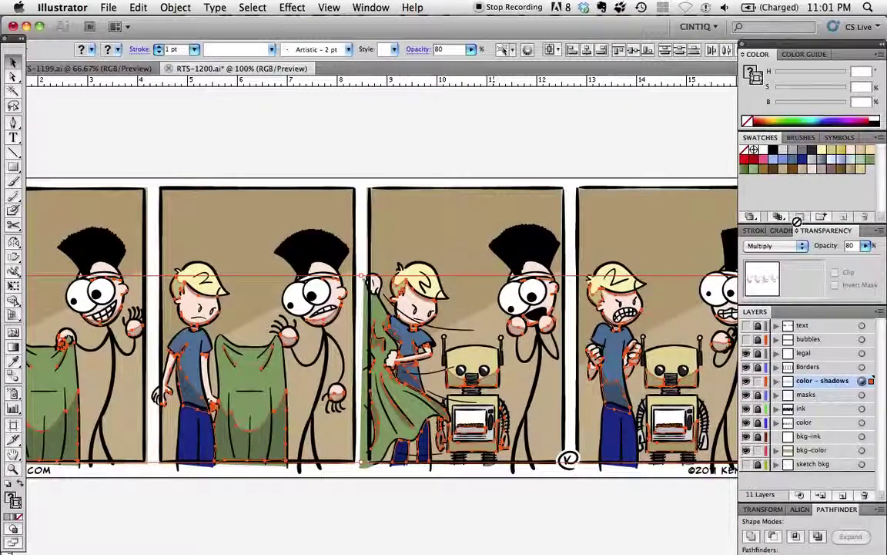
pyautogui.click(801, 245)
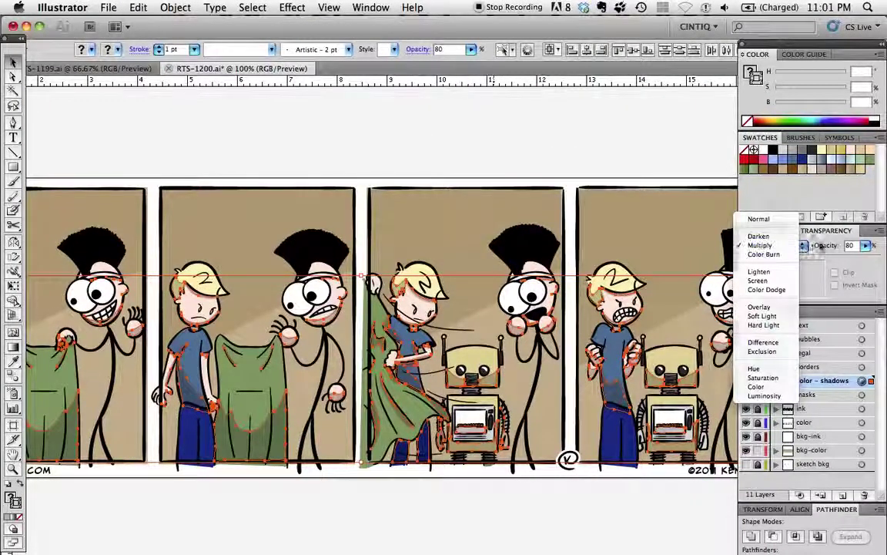
pyautogui.click(813, 246)
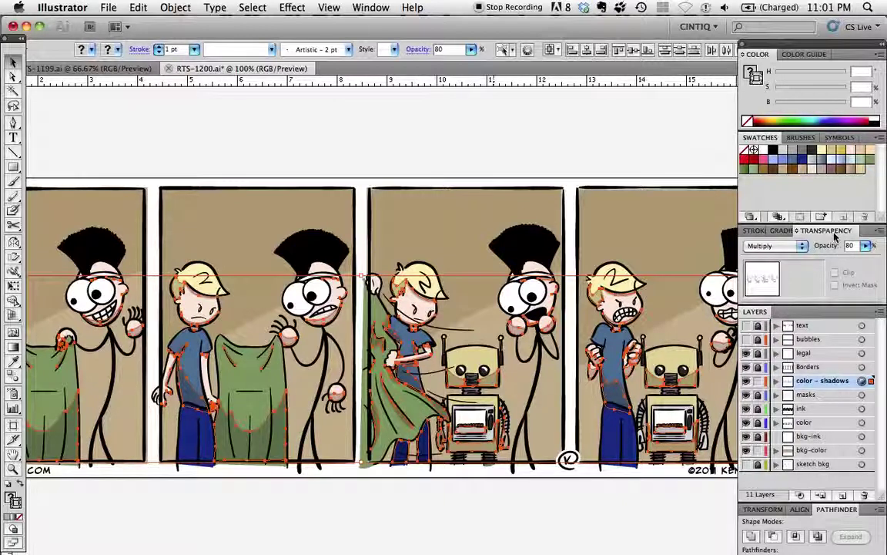
pyautogui.click(404, 151)
# - Lock the color - shadows layer, unlock the masks, ink, color and bkg-ink layers, and make masks the active layer
pyautogui.moveTo(200, 186); pyautogui.dragTo(359, 145)
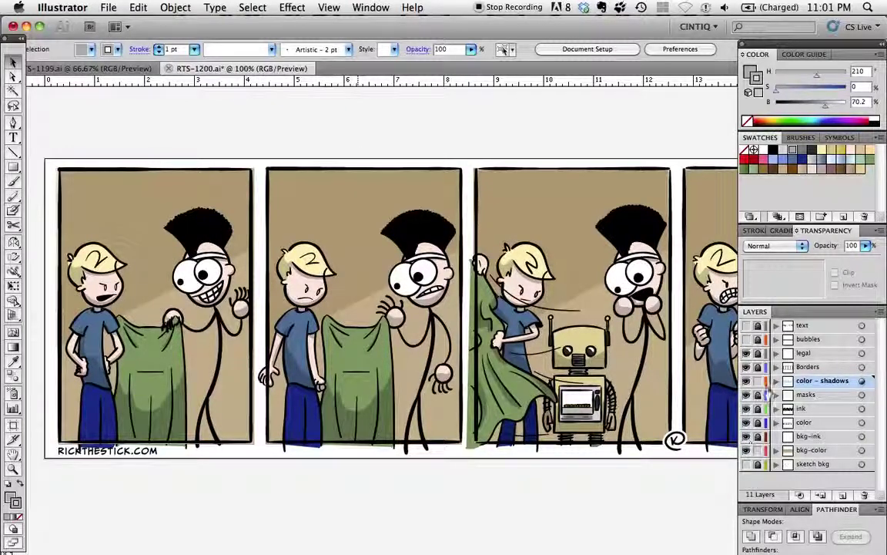
pyautogui.moveTo(758, 397); pyautogui.dragTo(756, 450)
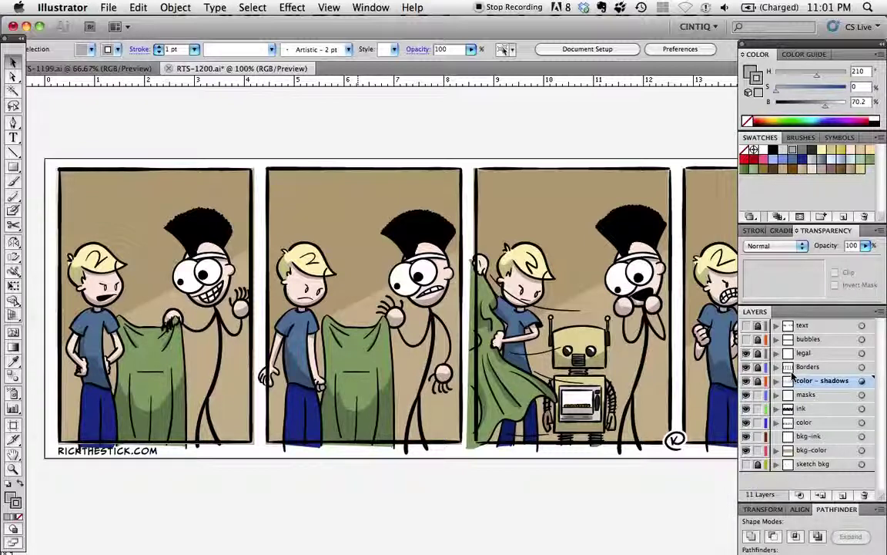
pyautogui.click(800, 395)
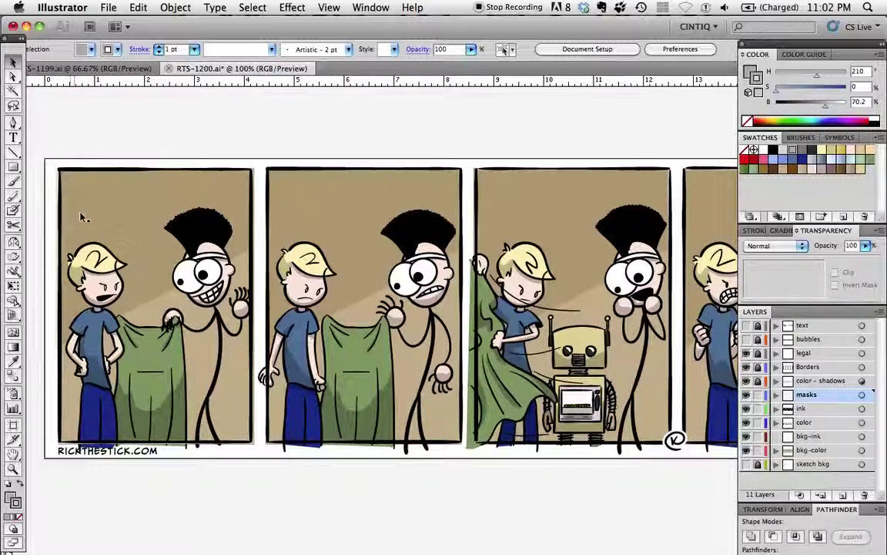
# - Select all unlocked artwork in the first panel and make a clipping mask from it
pyautogui.moveTo(47, 148); pyautogui.dragTo(258, 443)
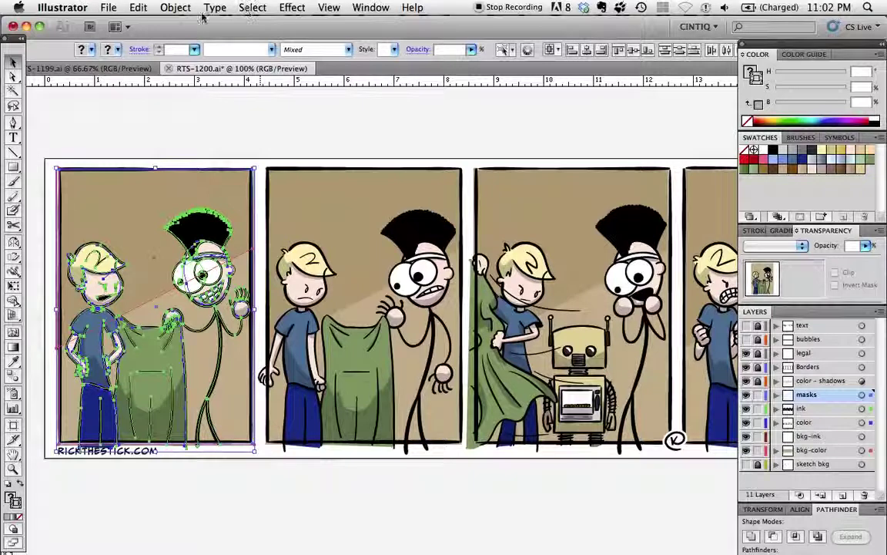
pyautogui.click(164, 7)
pyautogui.moveTo(248, 369)
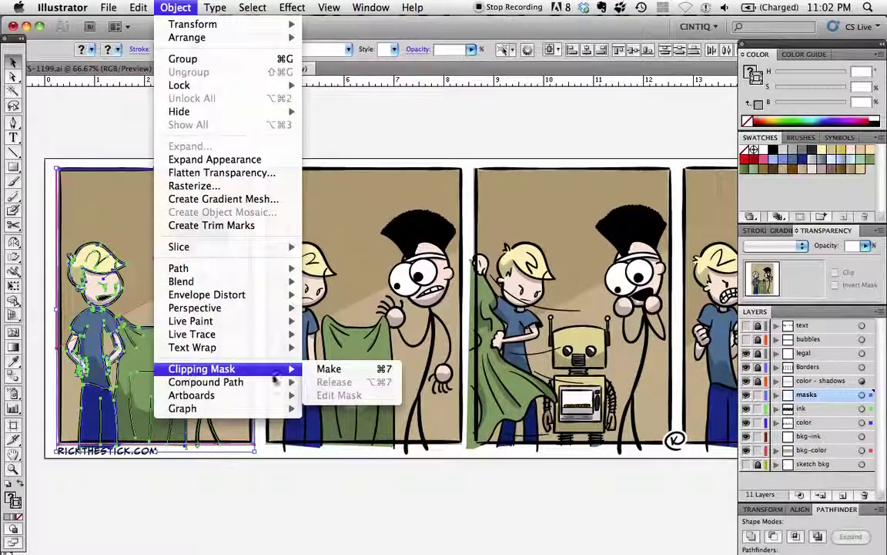
pyautogui.click(332, 372)
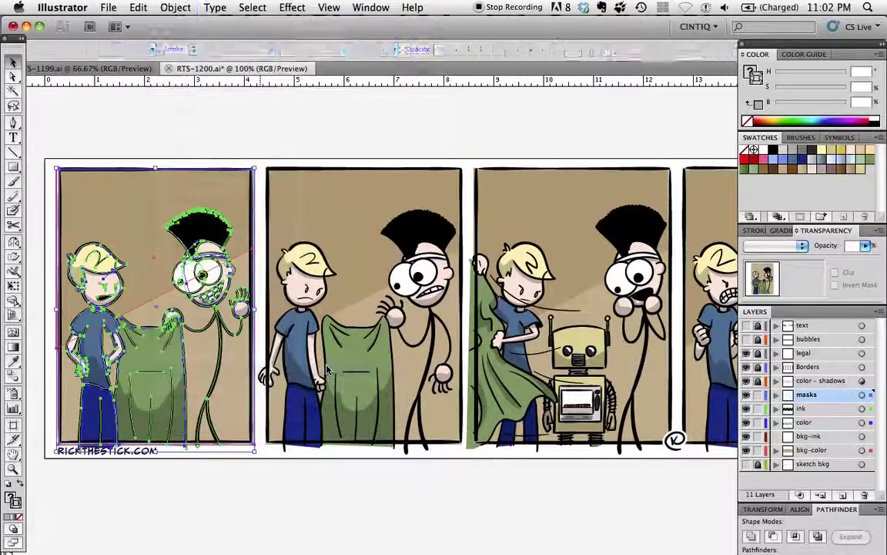
pyautogui.click(51, 187)
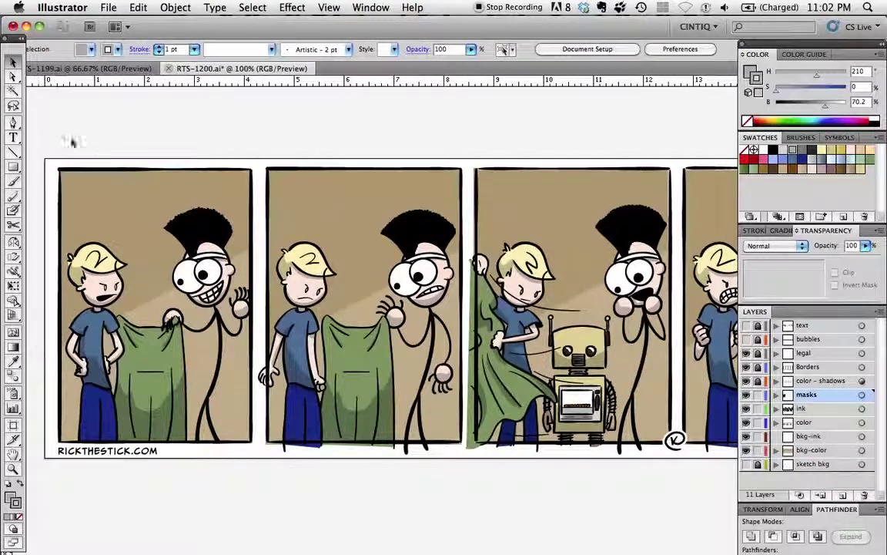
# - Make separate clipping masks for the artwork of the second panel and of the third panel
pyautogui.moveTo(263, 157); pyautogui.dragTo(461, 462)
pyautogui.press('super+7')
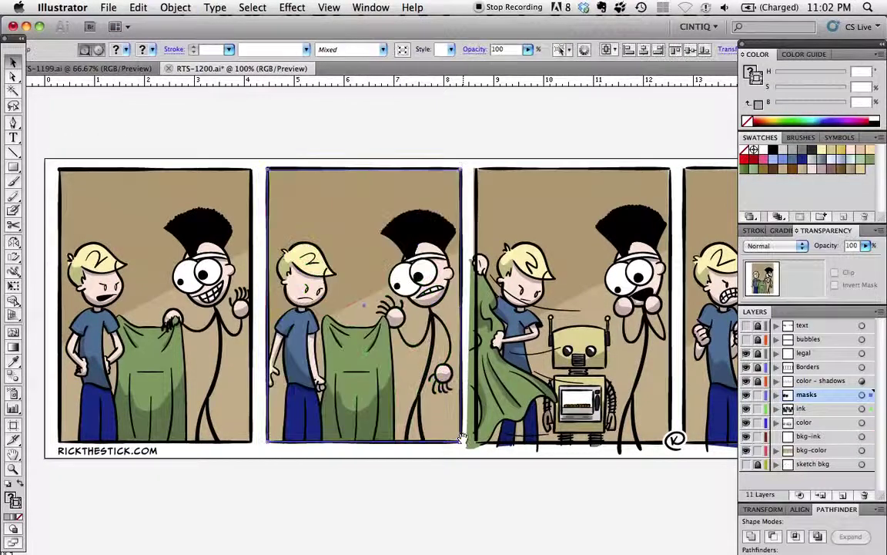
pyautogui.moveTo(430, 225); pyautogui.dragTo(278, 250)
pyautogui.moveTo(302, 188); pyautogui.dragTo(512, 483)
pyautogui.press('super+7')
# - Make a clipping mask for the fourth panel's artwork and deselect it
pyautogui.moveTo(511, 105); pyautogui.dragTo(388, 117)
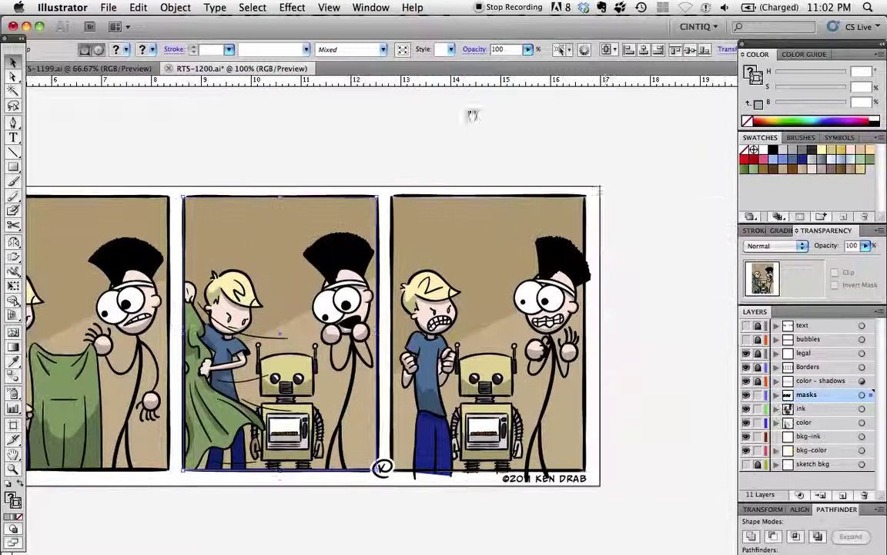
pyautogui.moveTo(608, 178); pyautogui.dragTo(382, 468)
pyautogui.press('super+7')
pyautogui.click(324, 172)
pyautogui.moveTo(125, 314); pyautogui.dragTo(380, 261)
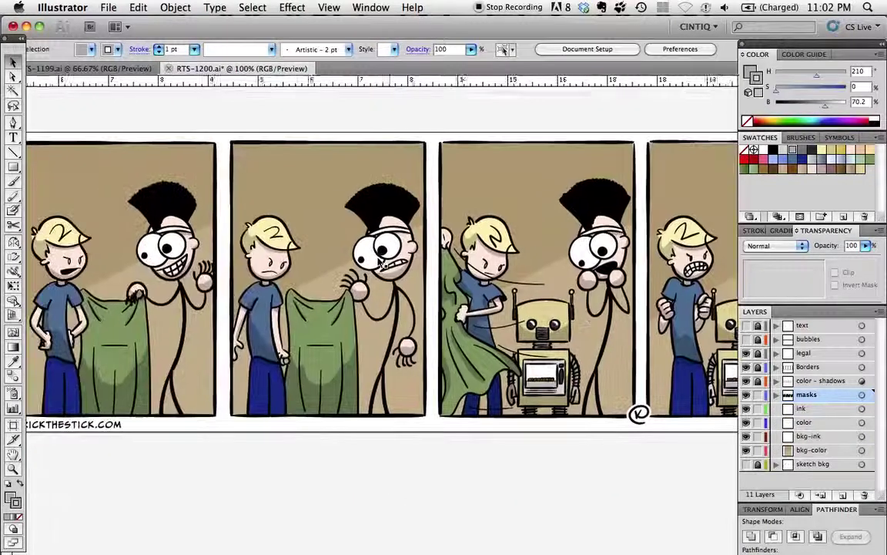
pyautogui.press('super+minus')
pyautogui.moveTo(182, 280); pyautogui.dragTo(134, 316)
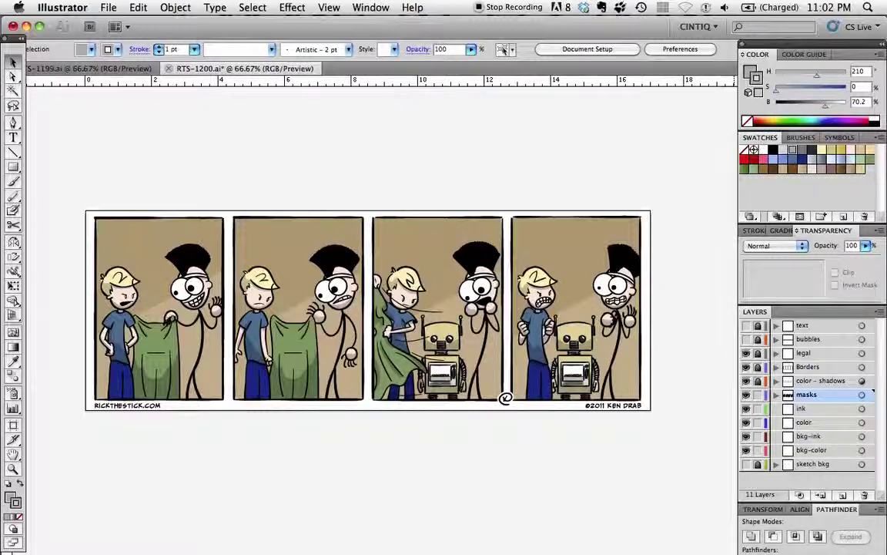
# - Look over the available swatch libraries and compare the RTS-1199 document's strip and swatches with those of RTS-1200
pyautogui.click(882, 138)
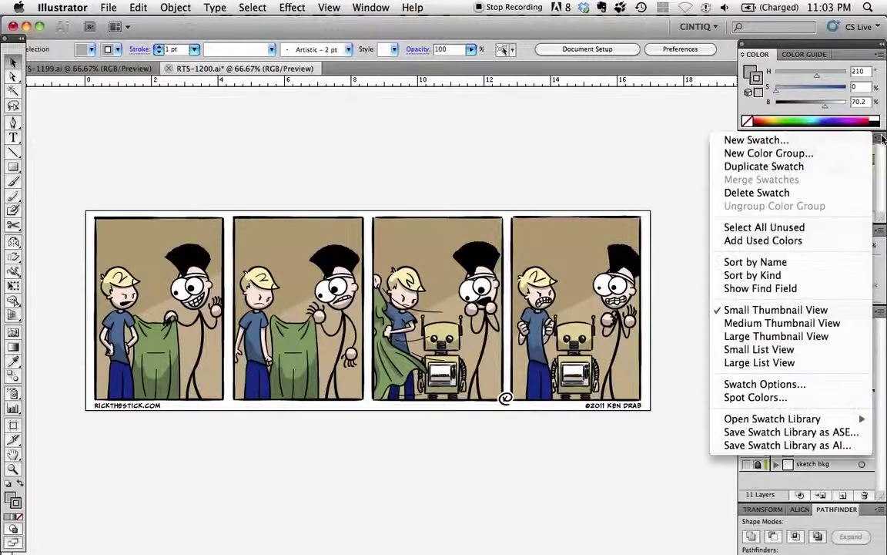
pyautogui.moveTo(767, 418)
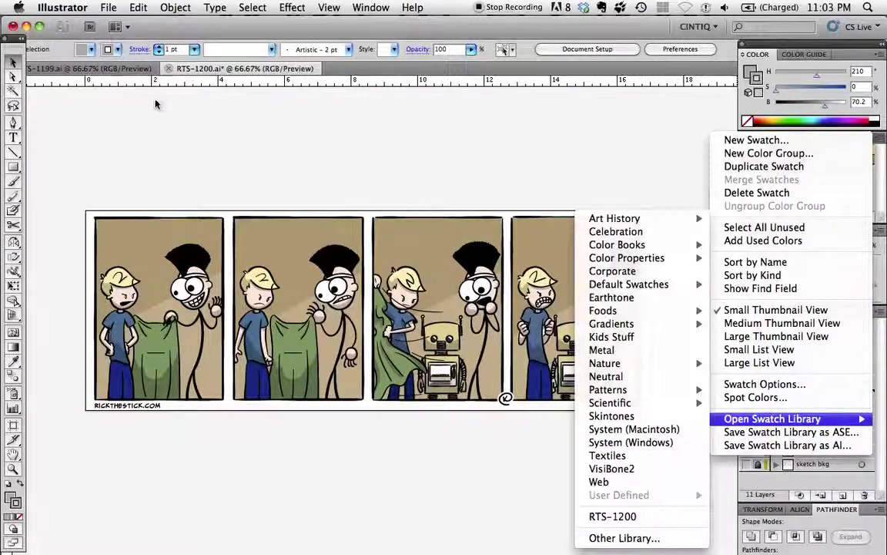
pyautogui.click(117, 71)
pyautogui.click(120, 71)
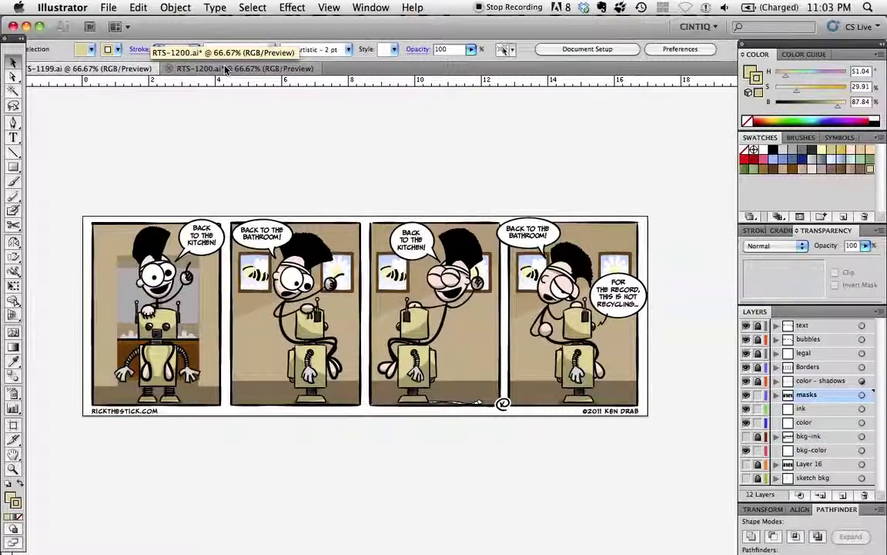
pyautogui.click(226, 69)
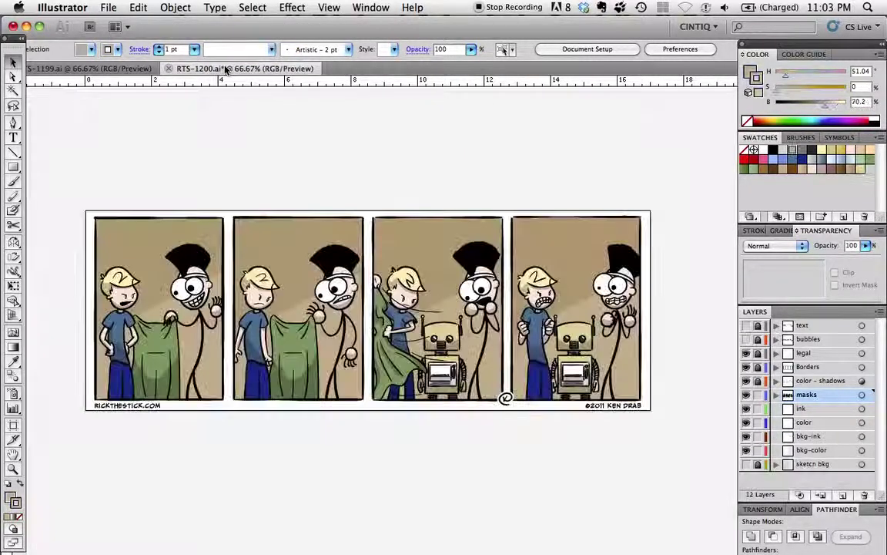
pyautogui.moveTo(72, 181); pyautogui.dragTo(665, 447)
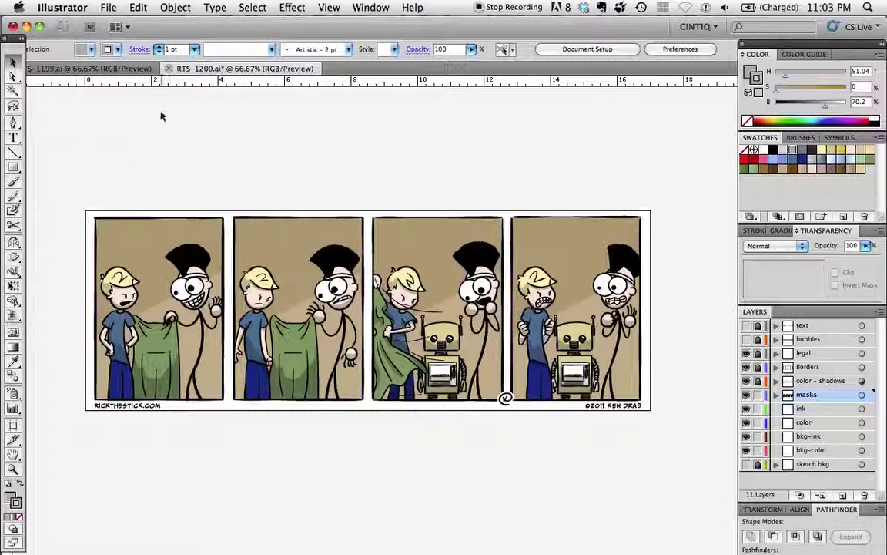
pyautogui.click(85, 69)
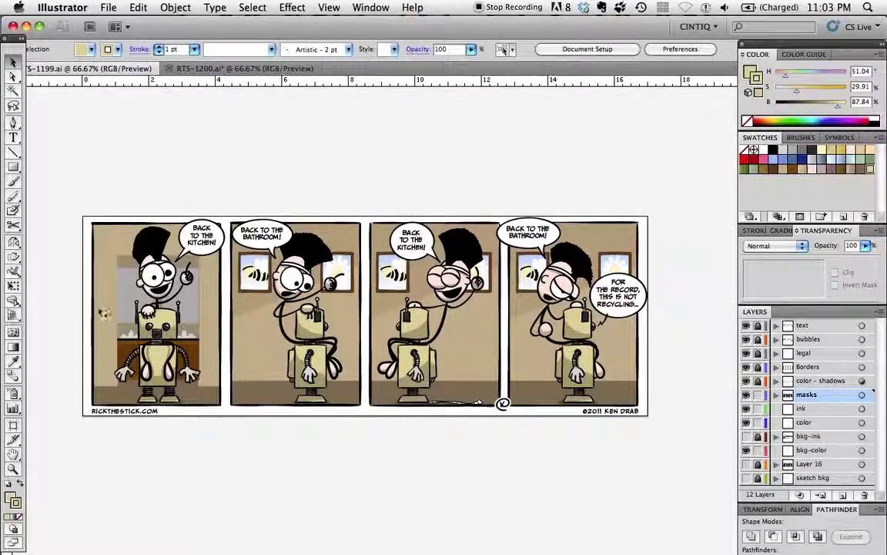
pyautogui.click(223, 69)
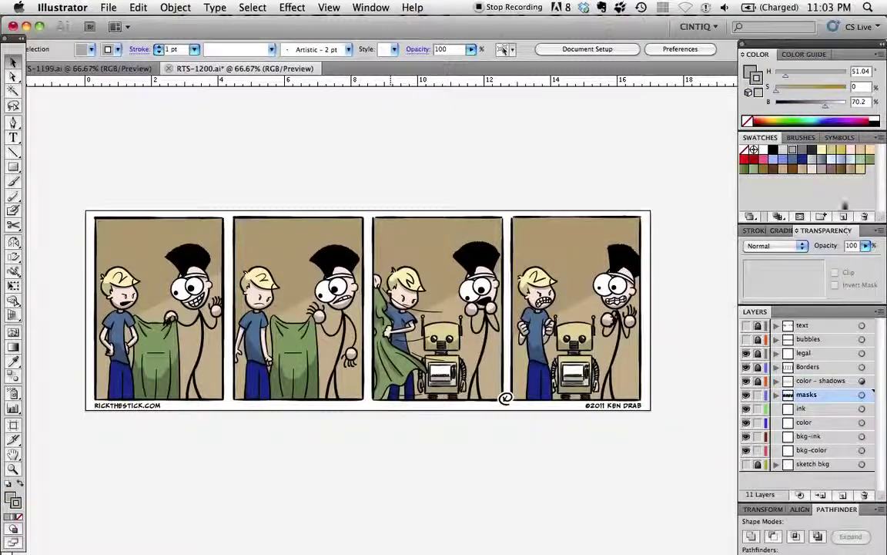
# - Open the swatches of RTS-1199.ai from the artwork folder RTS-1100-1199 as a library, view them over the canvas, and close the library
pyautogui.click(881, 138)
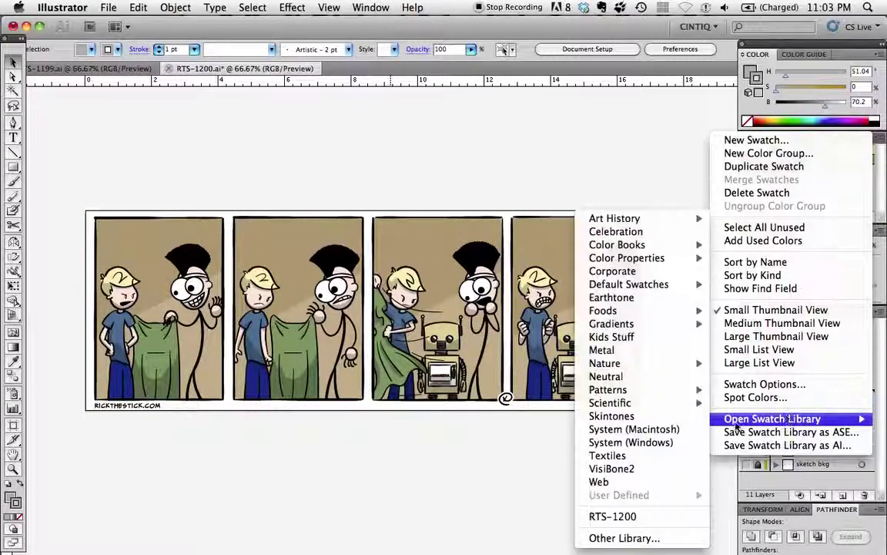
pyautogui.click(624, 538)
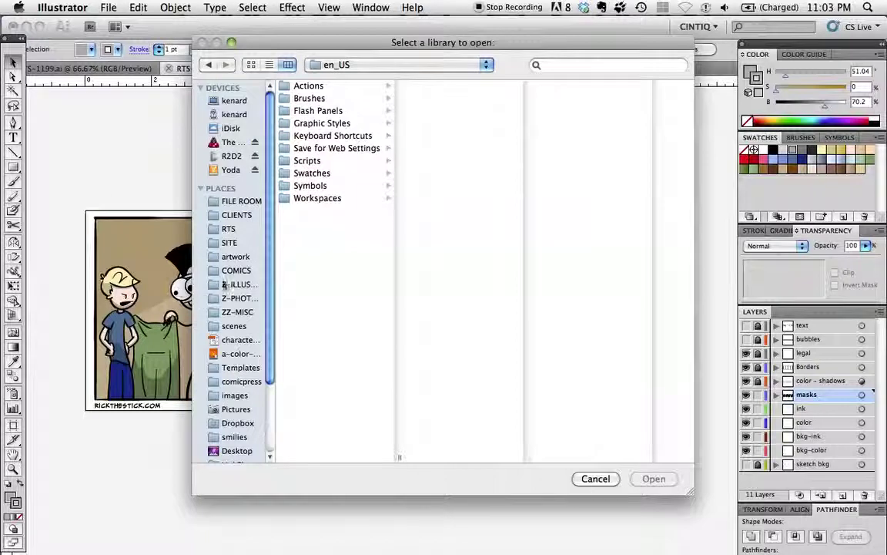
pyautogui.click(235, 257)
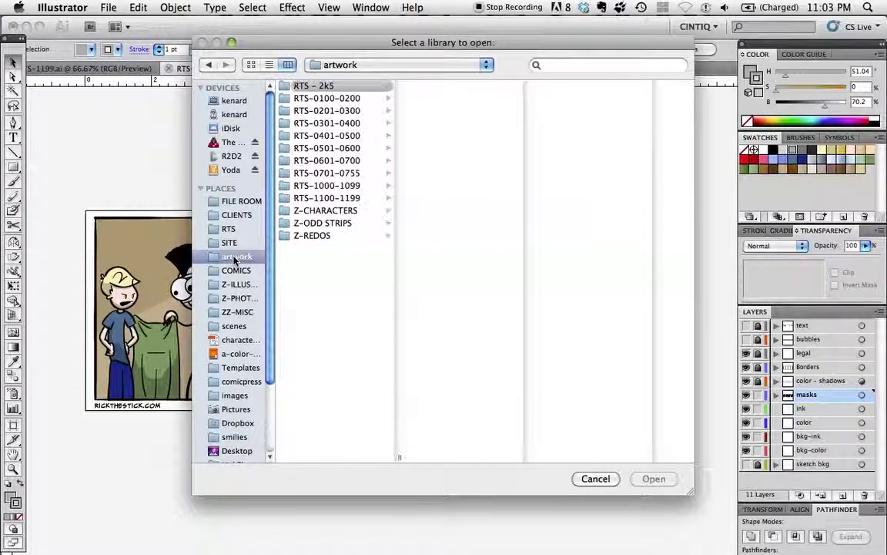
pyautogui.click(338, 199)
pyautogui.scroll(-15, 469, 252)
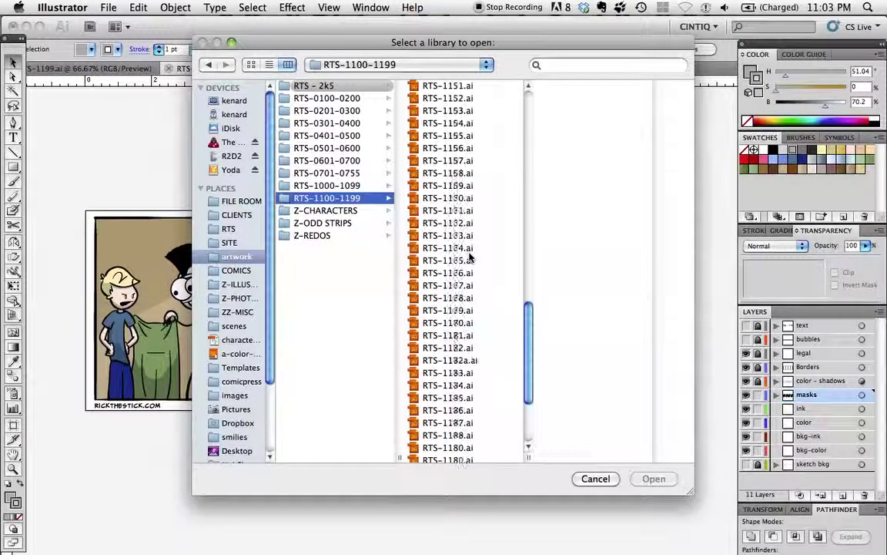
pyautogui.doubleClick(453, 451)
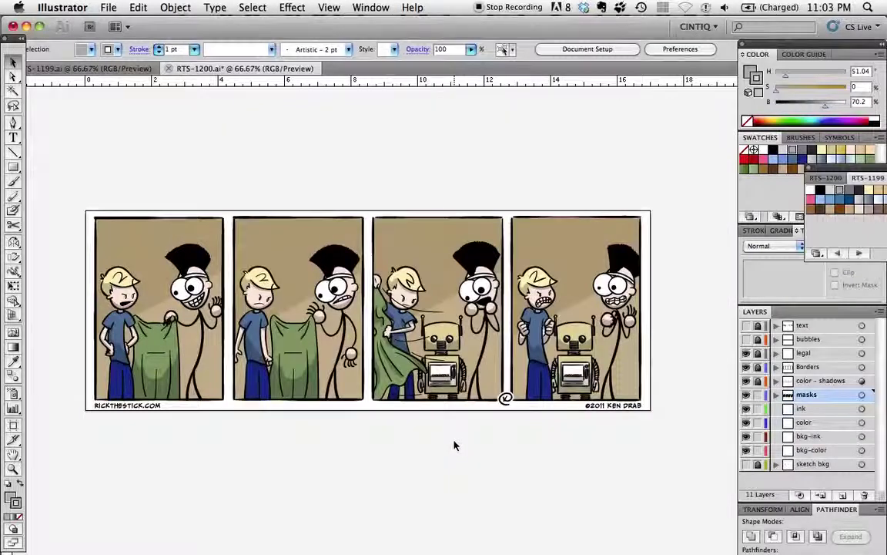
pyautogui.moveTo(843, 168); pyautogui.dragTo(382, 116)
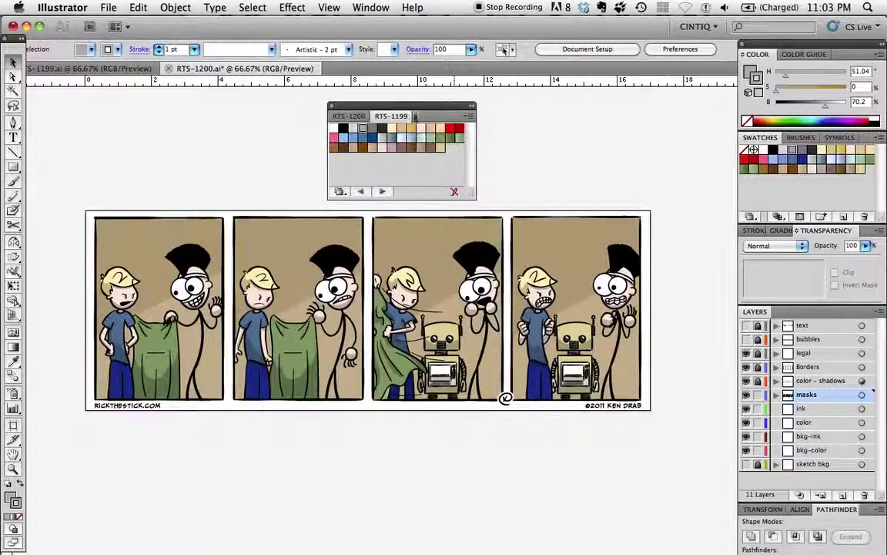
pyautogui.click(332, 108)
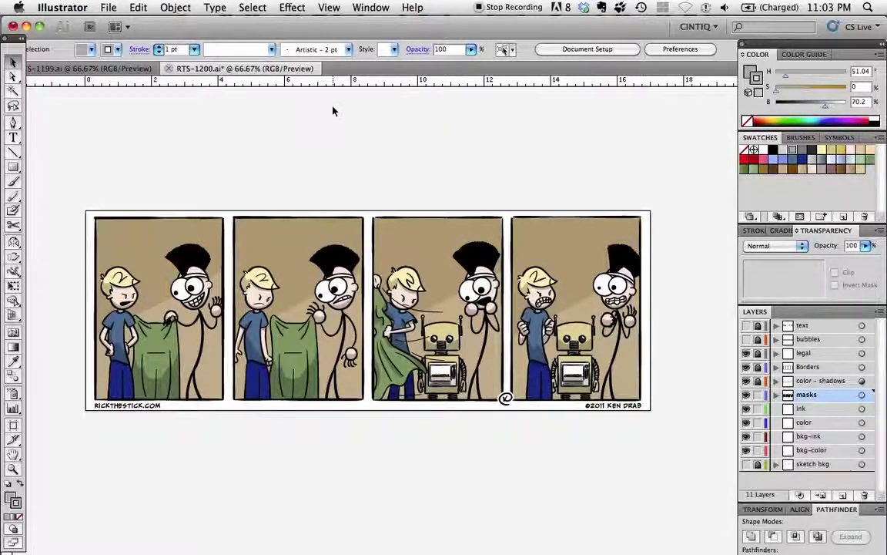
# - Display the document's brushes, and in Finder open the Templates and Brushes folders with all other applications hidden
pyautogui.click(795, 137)
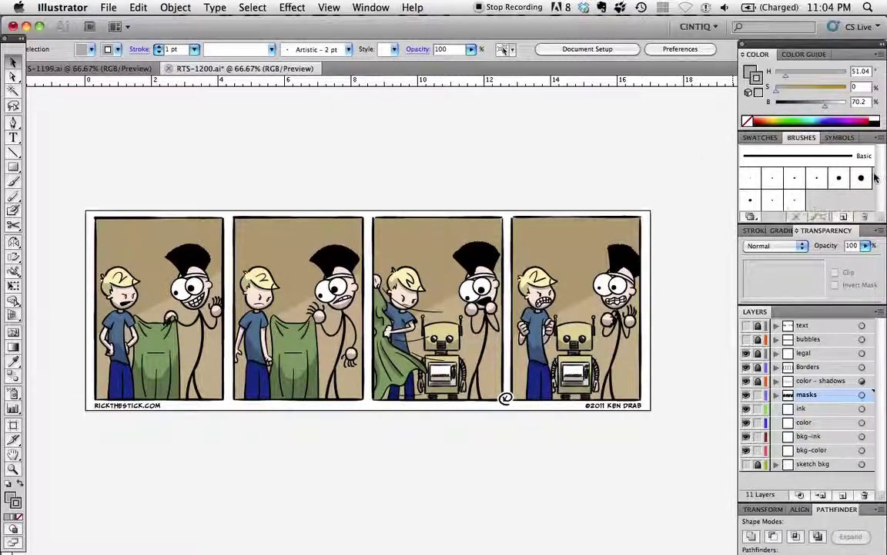
pyautogui.press('super+Tab')
pyautogui.press('super+Tab')
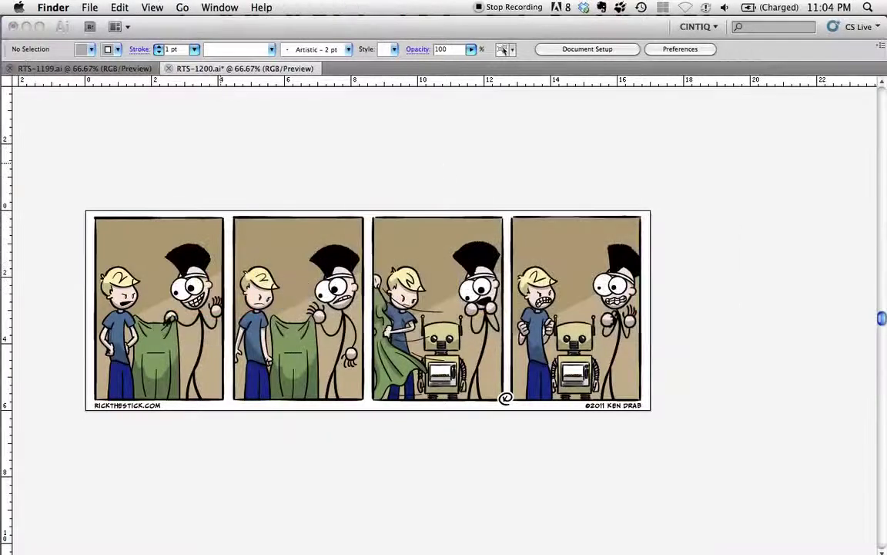
pyautogui.press('super+Tab')
pyautogui.press('super+shift+Tab')
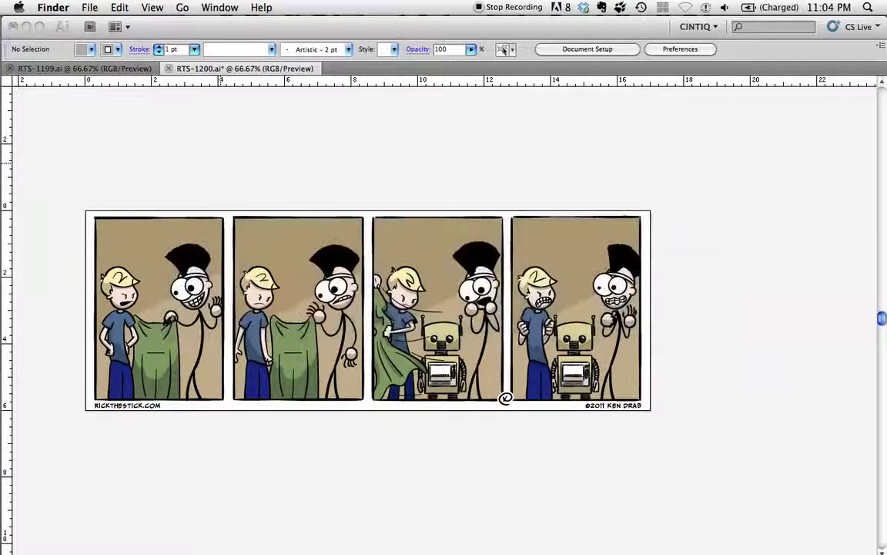
pyautogui.press('super+alt+h')
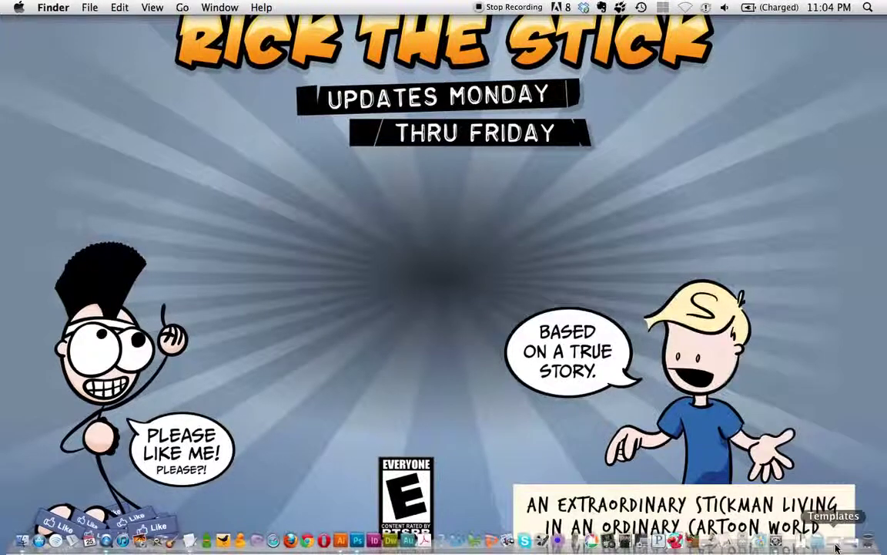
pyautogui.click(841, 547)
pyautogui.click(861, 546)
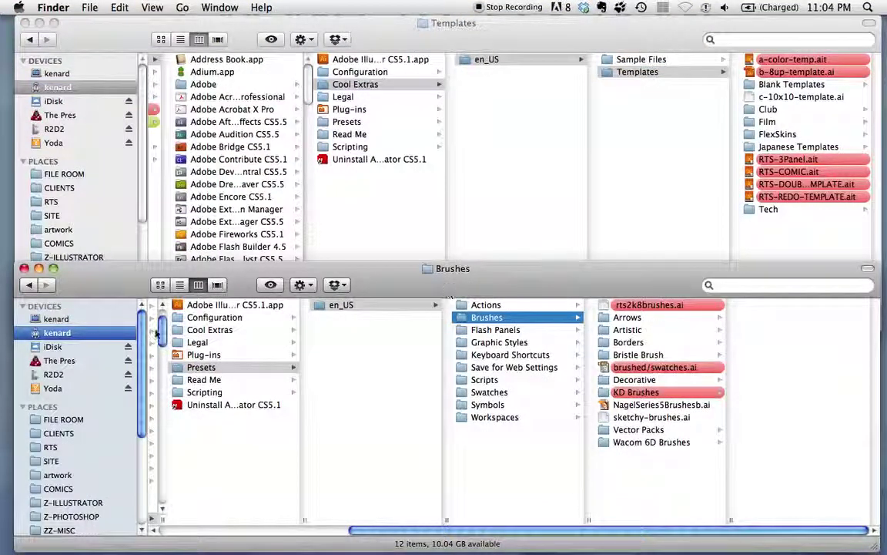
# - Browse the Adobe Illustrator CS5.1 application folder through Cool Extras and Plug-ins, ending in the Brushes folder under Presets, en_US
pyautogui.hscroll(-5, 216, 316)
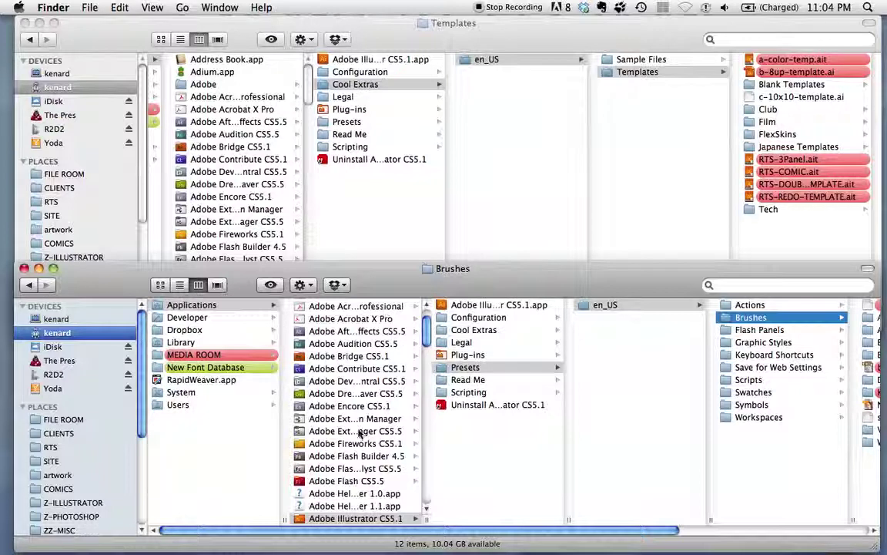
pyautogui.click(342, 518)
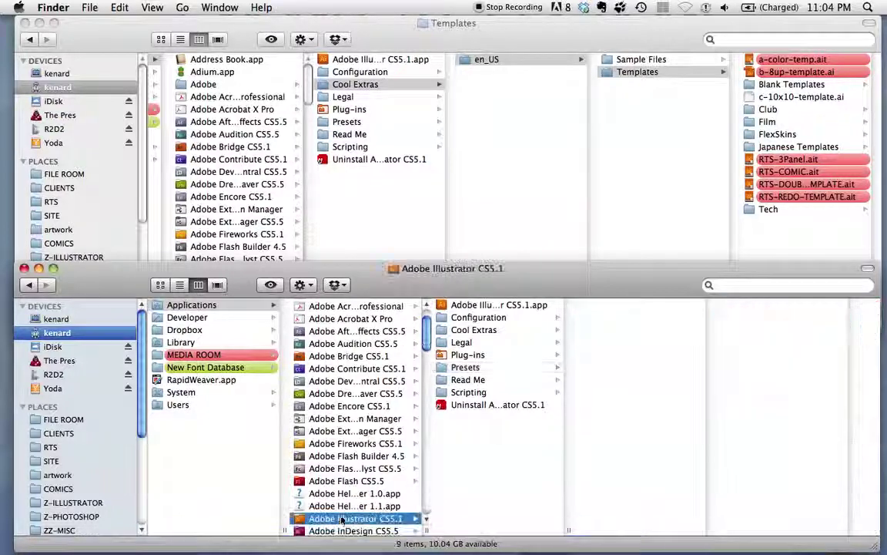
pyautogui.click(476, 330)
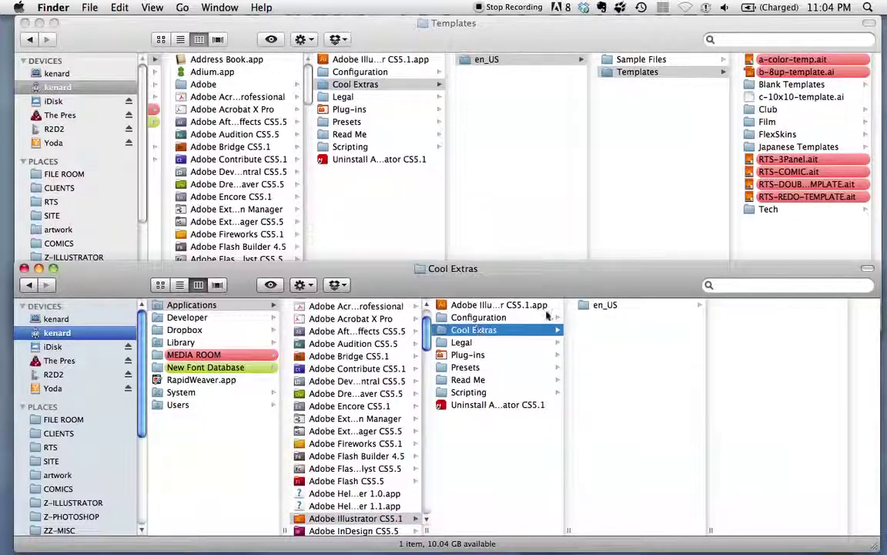
pyautogui.click(583, 306)
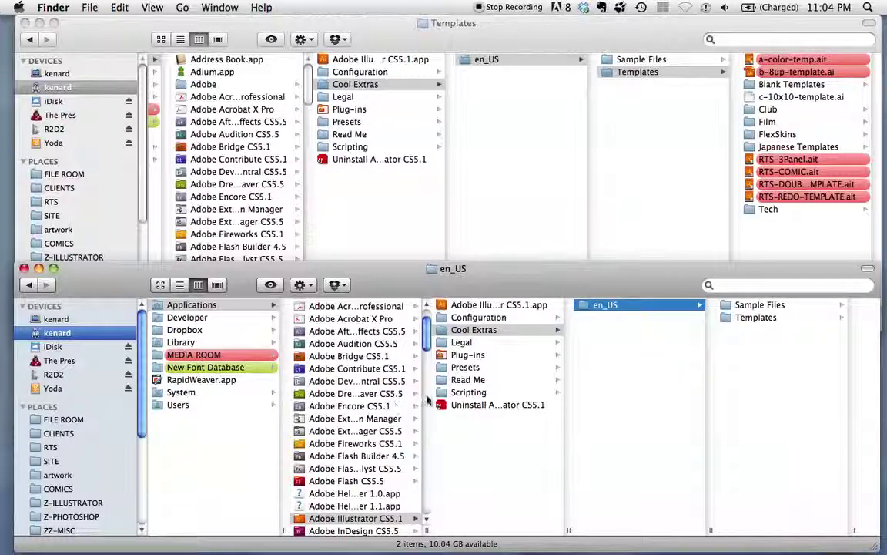
pyautogui.click(467, 355)
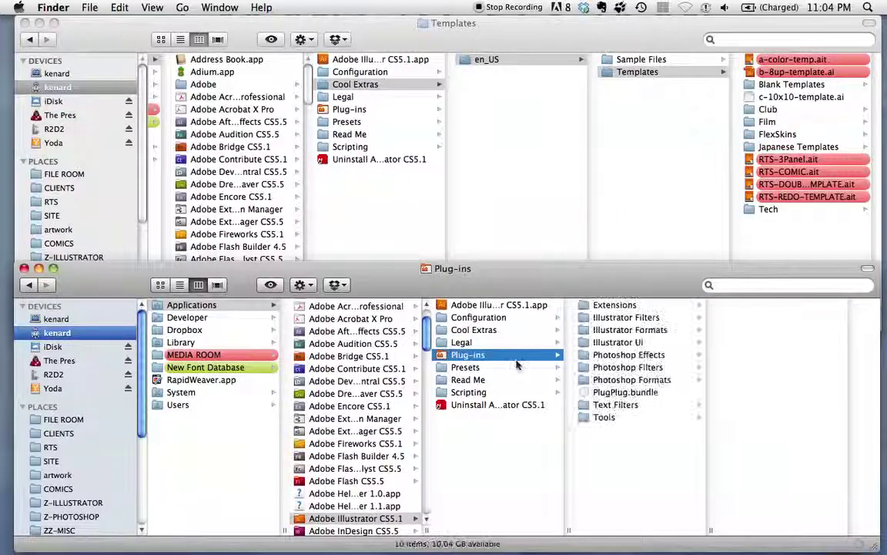
pyautogui.click(465, 369)
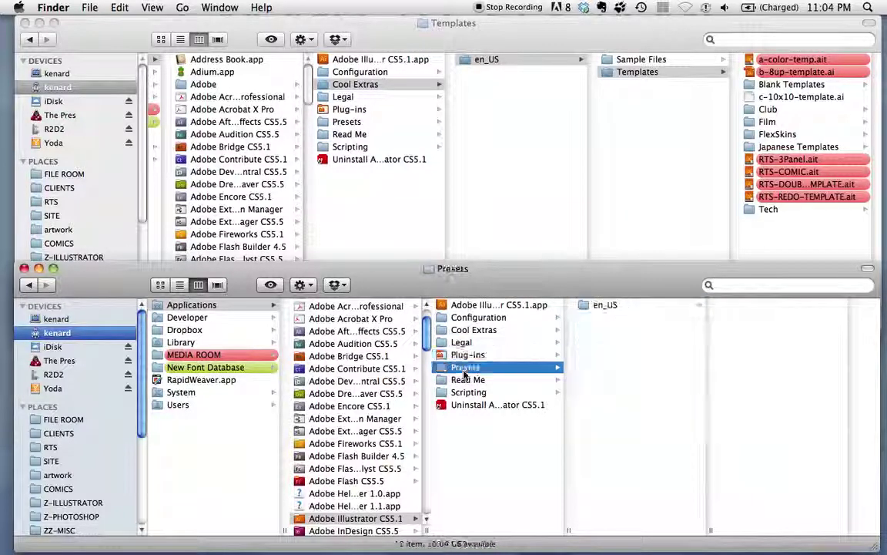
pyautogui.click(603, 305)
pyautogui.click(751, 318)
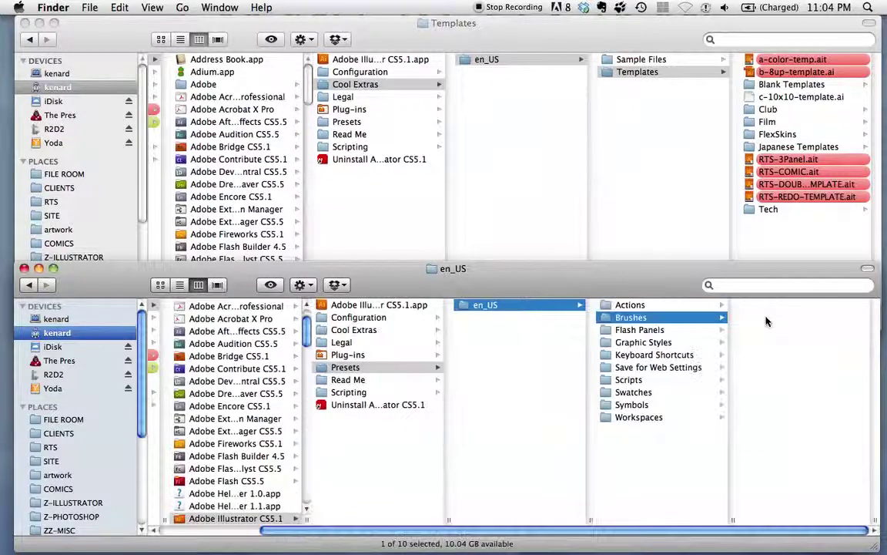
# - Browse to the Templates folder under Cool Extras, en_US, and open a new document from a-color-temp.ait
pyautogui.click(370, 20)
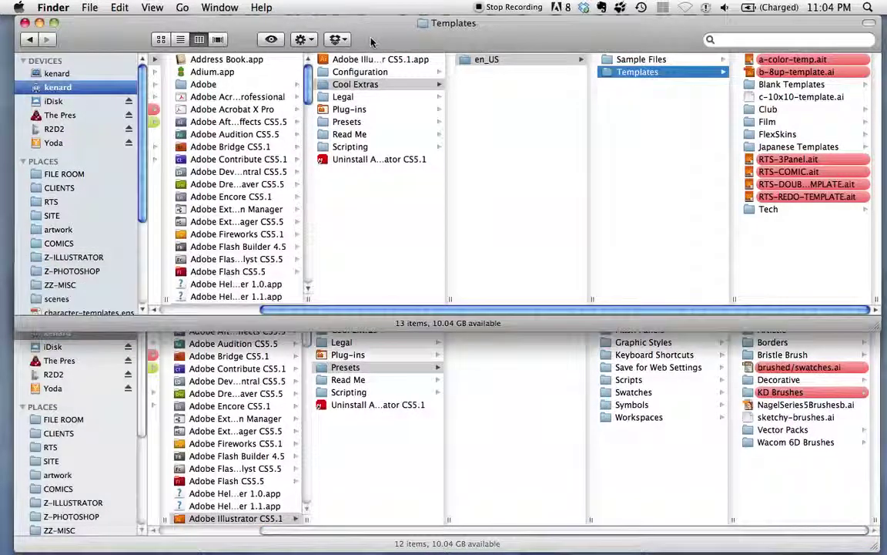
pyautogui.click(346, 89)
pyautogui.click(462, 60)
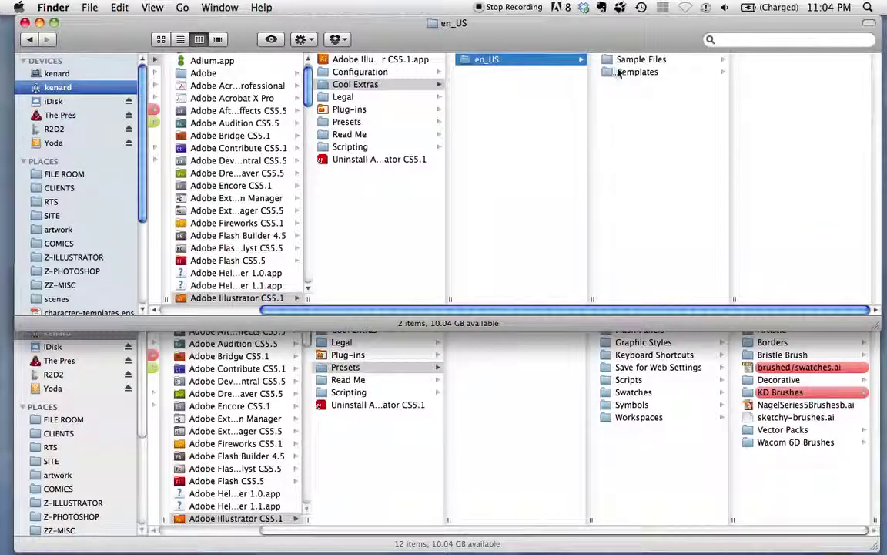
pyautogui.click(637, 72)
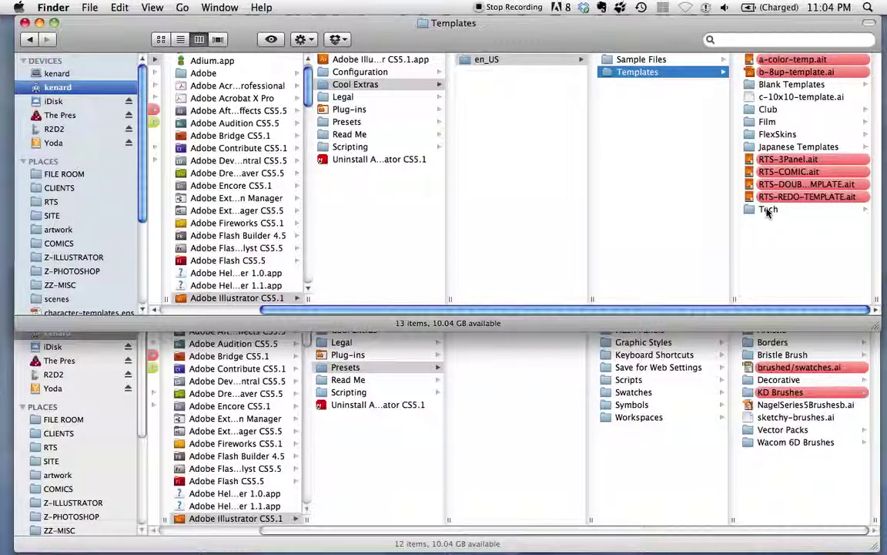
pyautogui.click(780, 62)
pyautogui.doubleClick(780, 61)
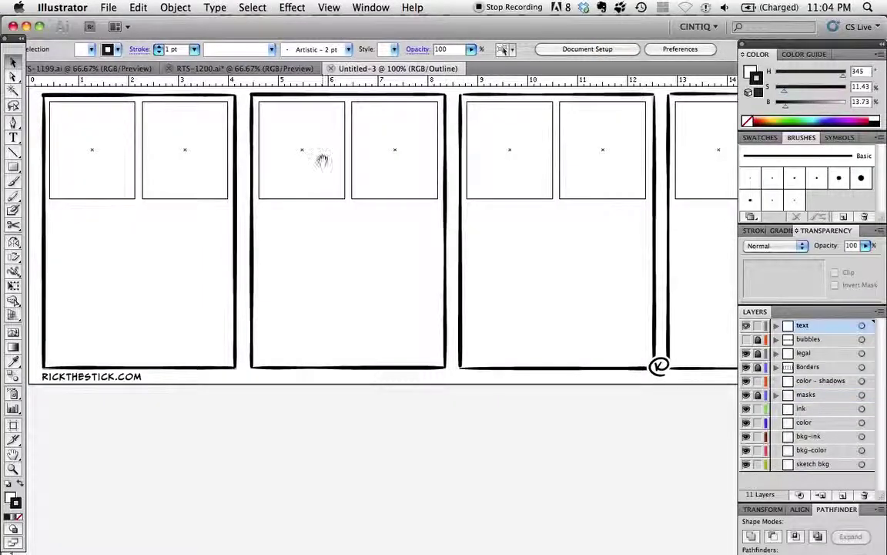
# - Look over the new template document's empty comic panels and display the swatches it comes with
pyautogui.moveTo(321, 159); pyautogui.dragTo(406, 257)
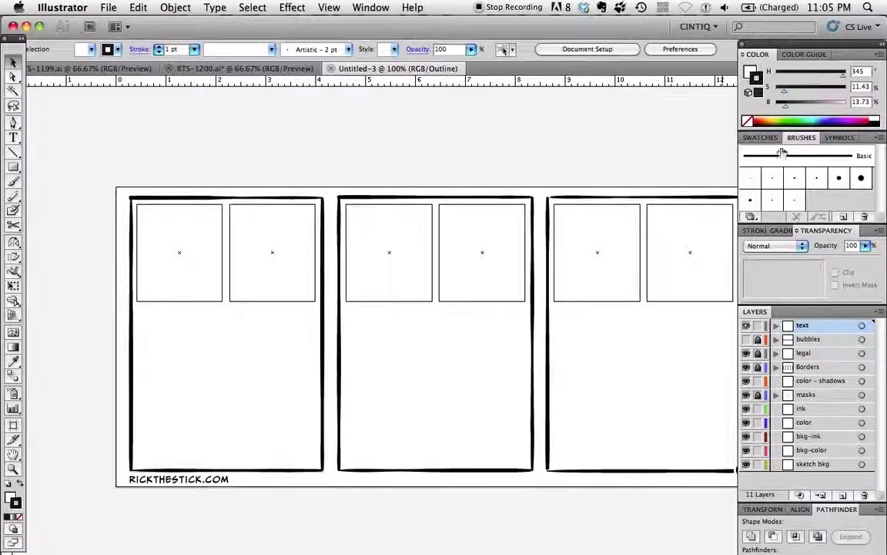
pyautogui.click(760, 139)
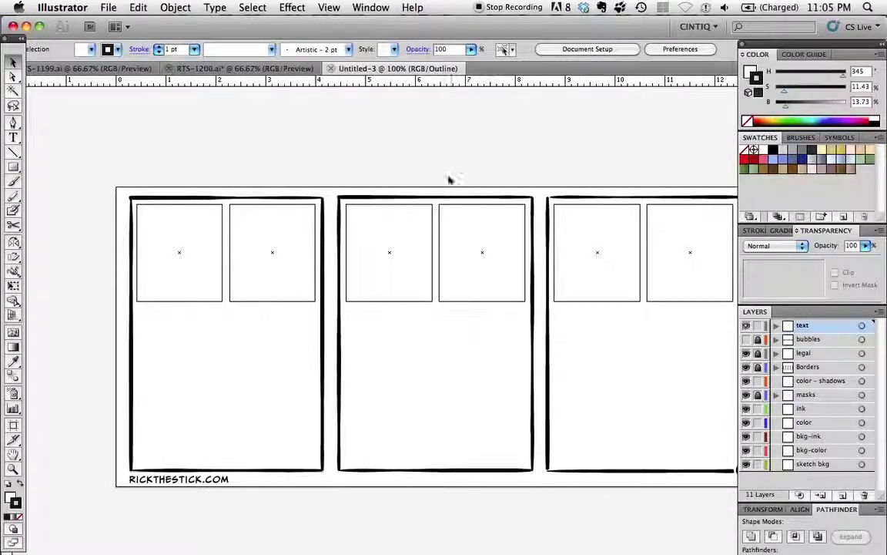
pyautogui.press('space')
pyautogui.moveTo(604, 195); pyautogui.dragTo(520, 163)
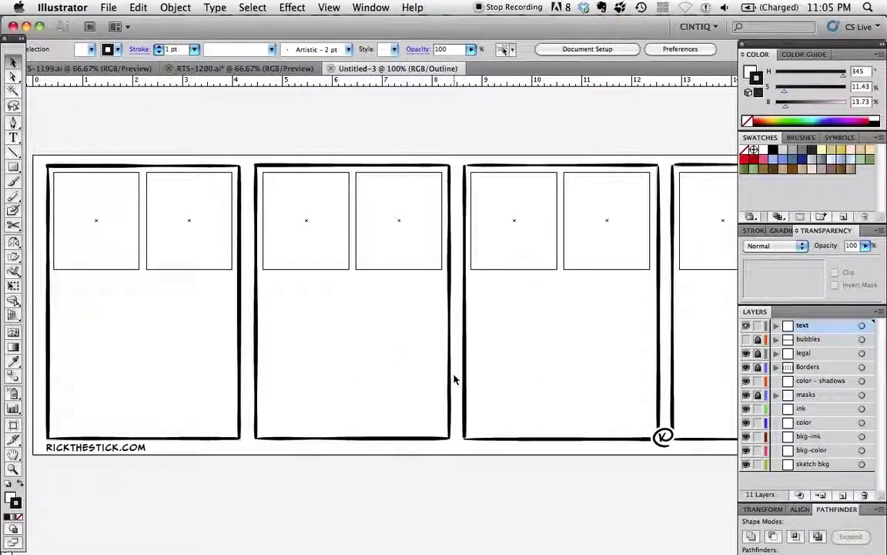
# - Switch to Finder to show the Templates folder, return to Illustrator, and bring up the RTS-1200 strip
pyautogui.press('super+Tab')
pyautogui.press('super+Tab')
pyautogui.press('super+Tab')
pyautogui.press('super+Tab')
pyautogui.press('super+shift+Tab')
pyautogui.press('super+shift+Tab')
pyautogui.press('super+shift+Tab')
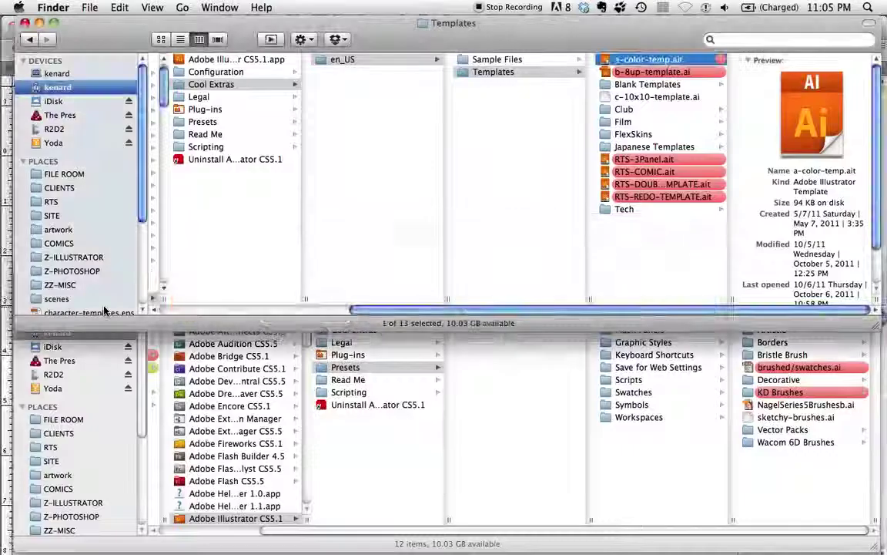
pyautogui.press('super+Tab')
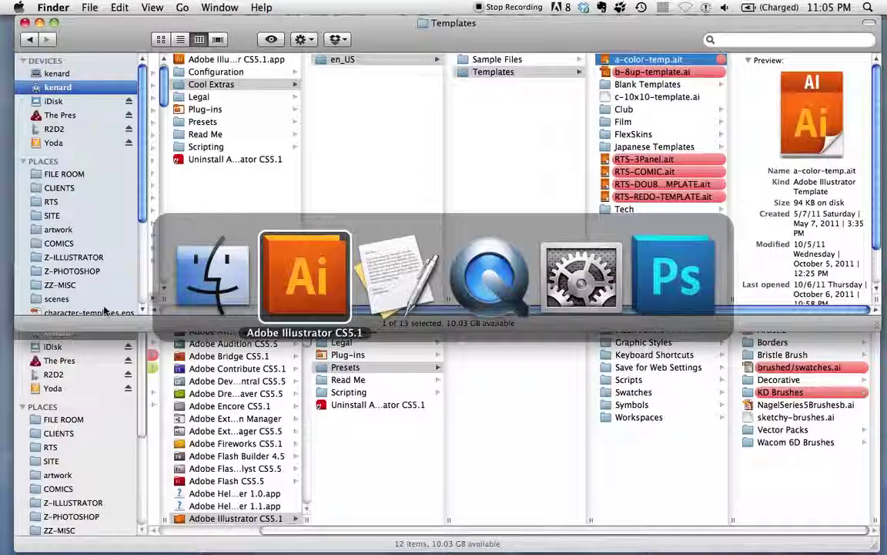
pyautogui.click(235, 70)
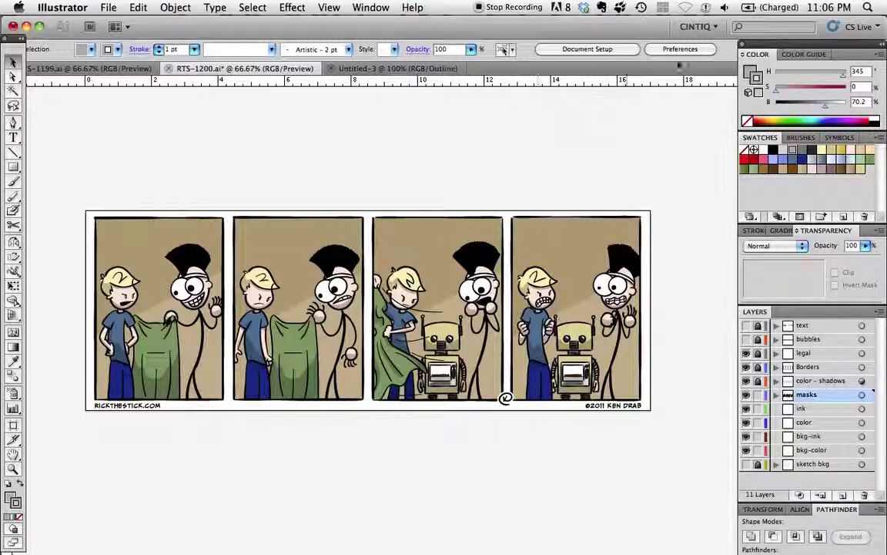
pyautogui.press('super+Tab')
pyautogui.press('super+Tab')
pyautogui.press('super+Tab')
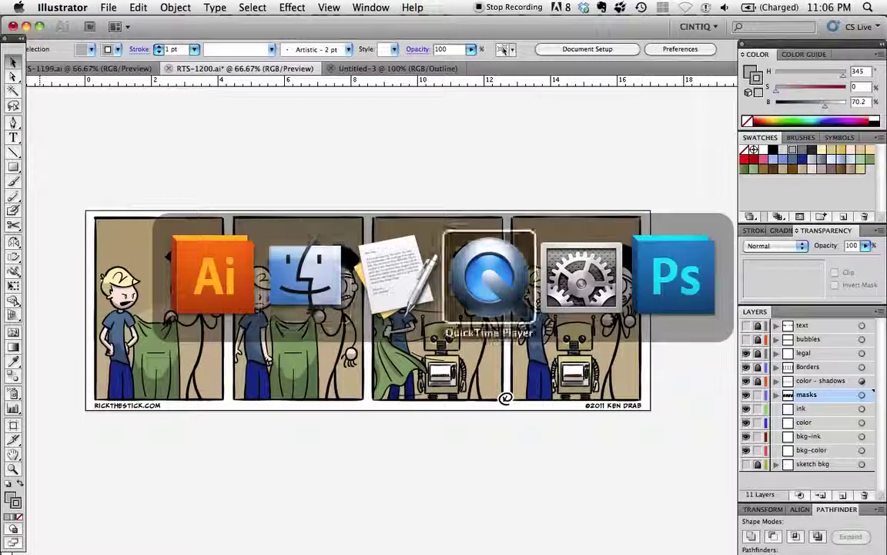